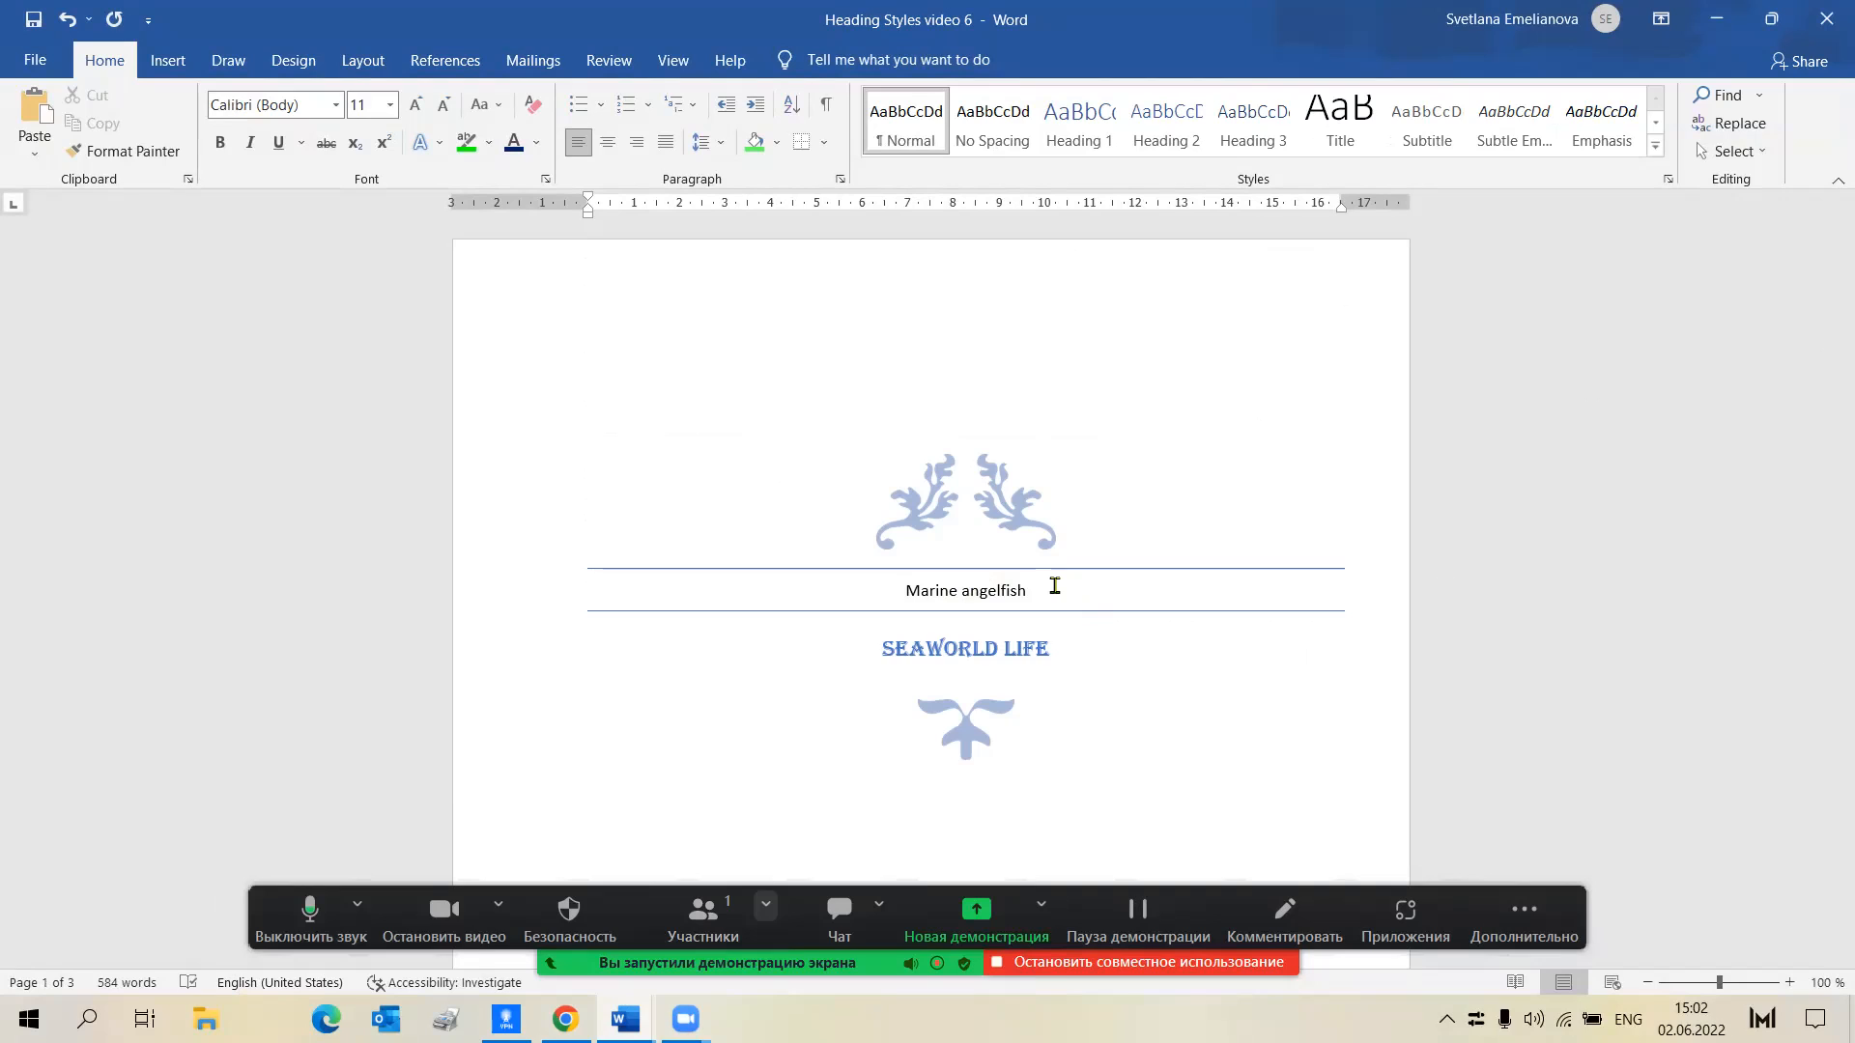
Apply the Title style to the "Marine angelfish" text on the cover page
{"action": "triple_click", "coordinate": [890, 597]}
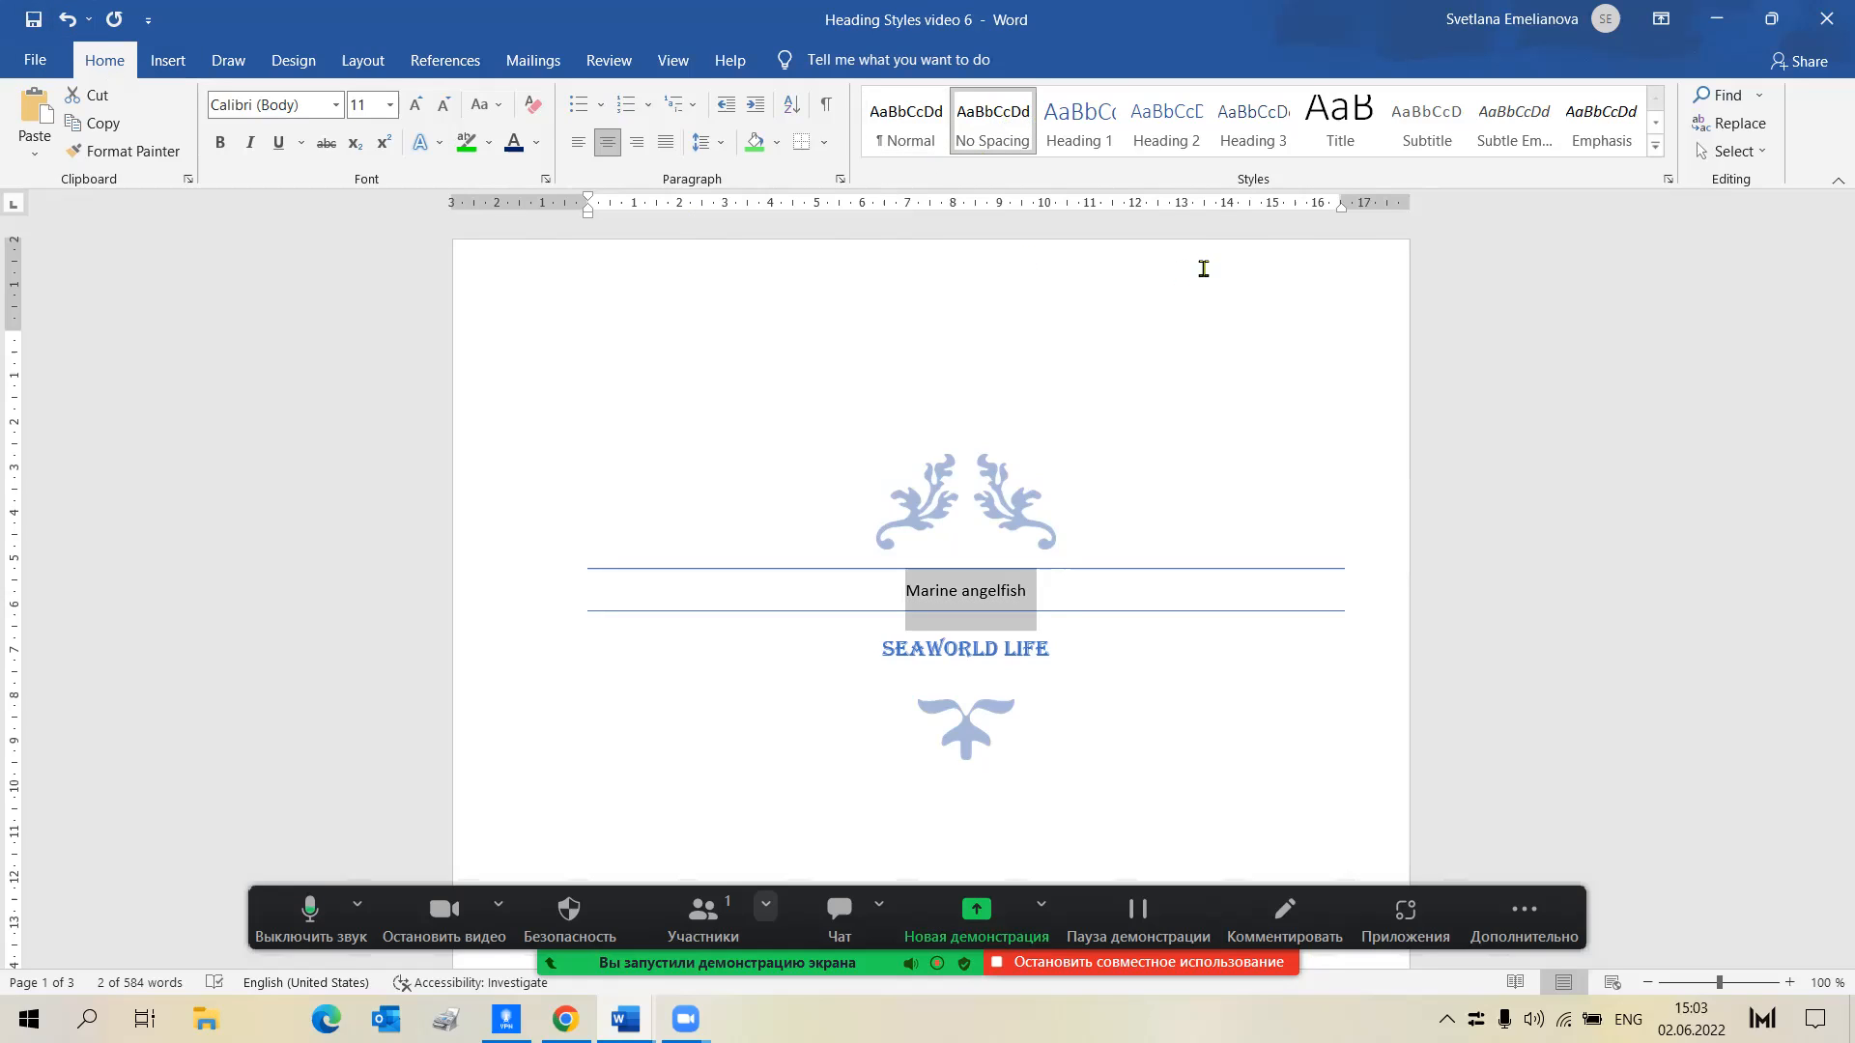
{"action": "left_click", "coordinate": [1109, 159]}
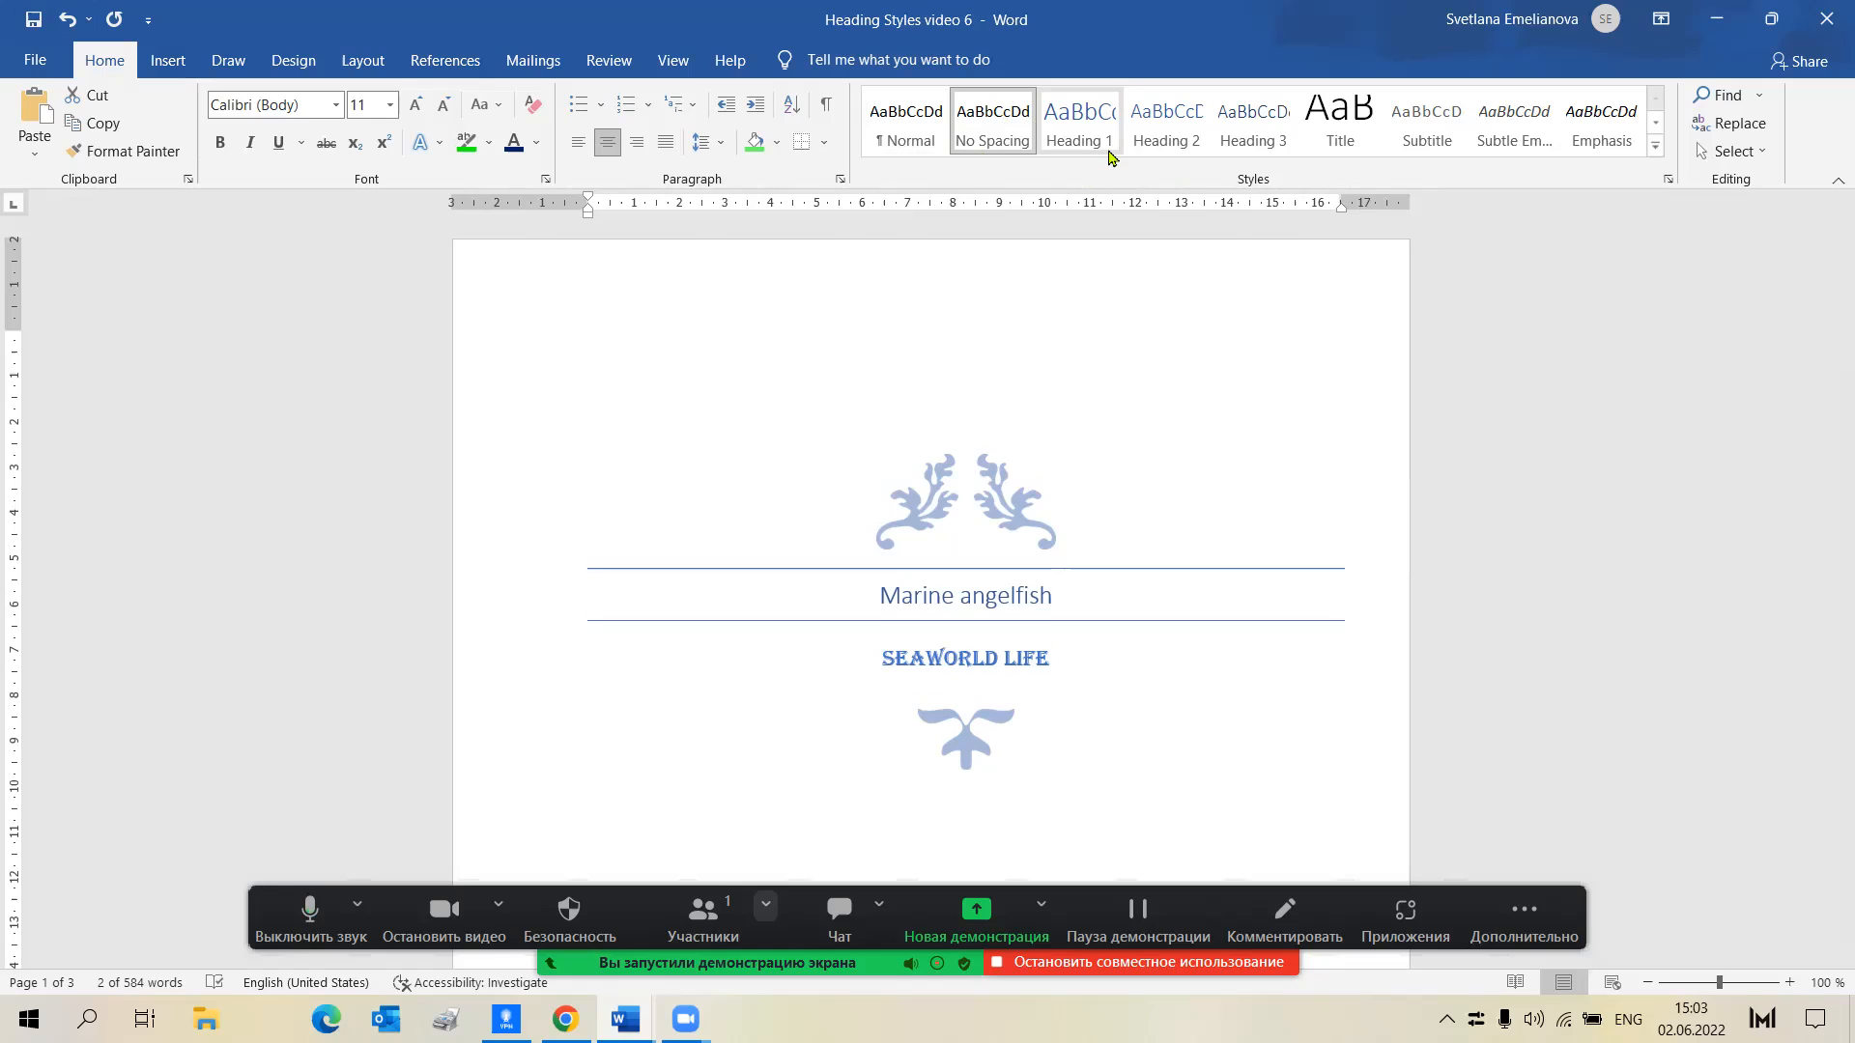
{"action": "left_click", "coordinate": [1333, 150]}
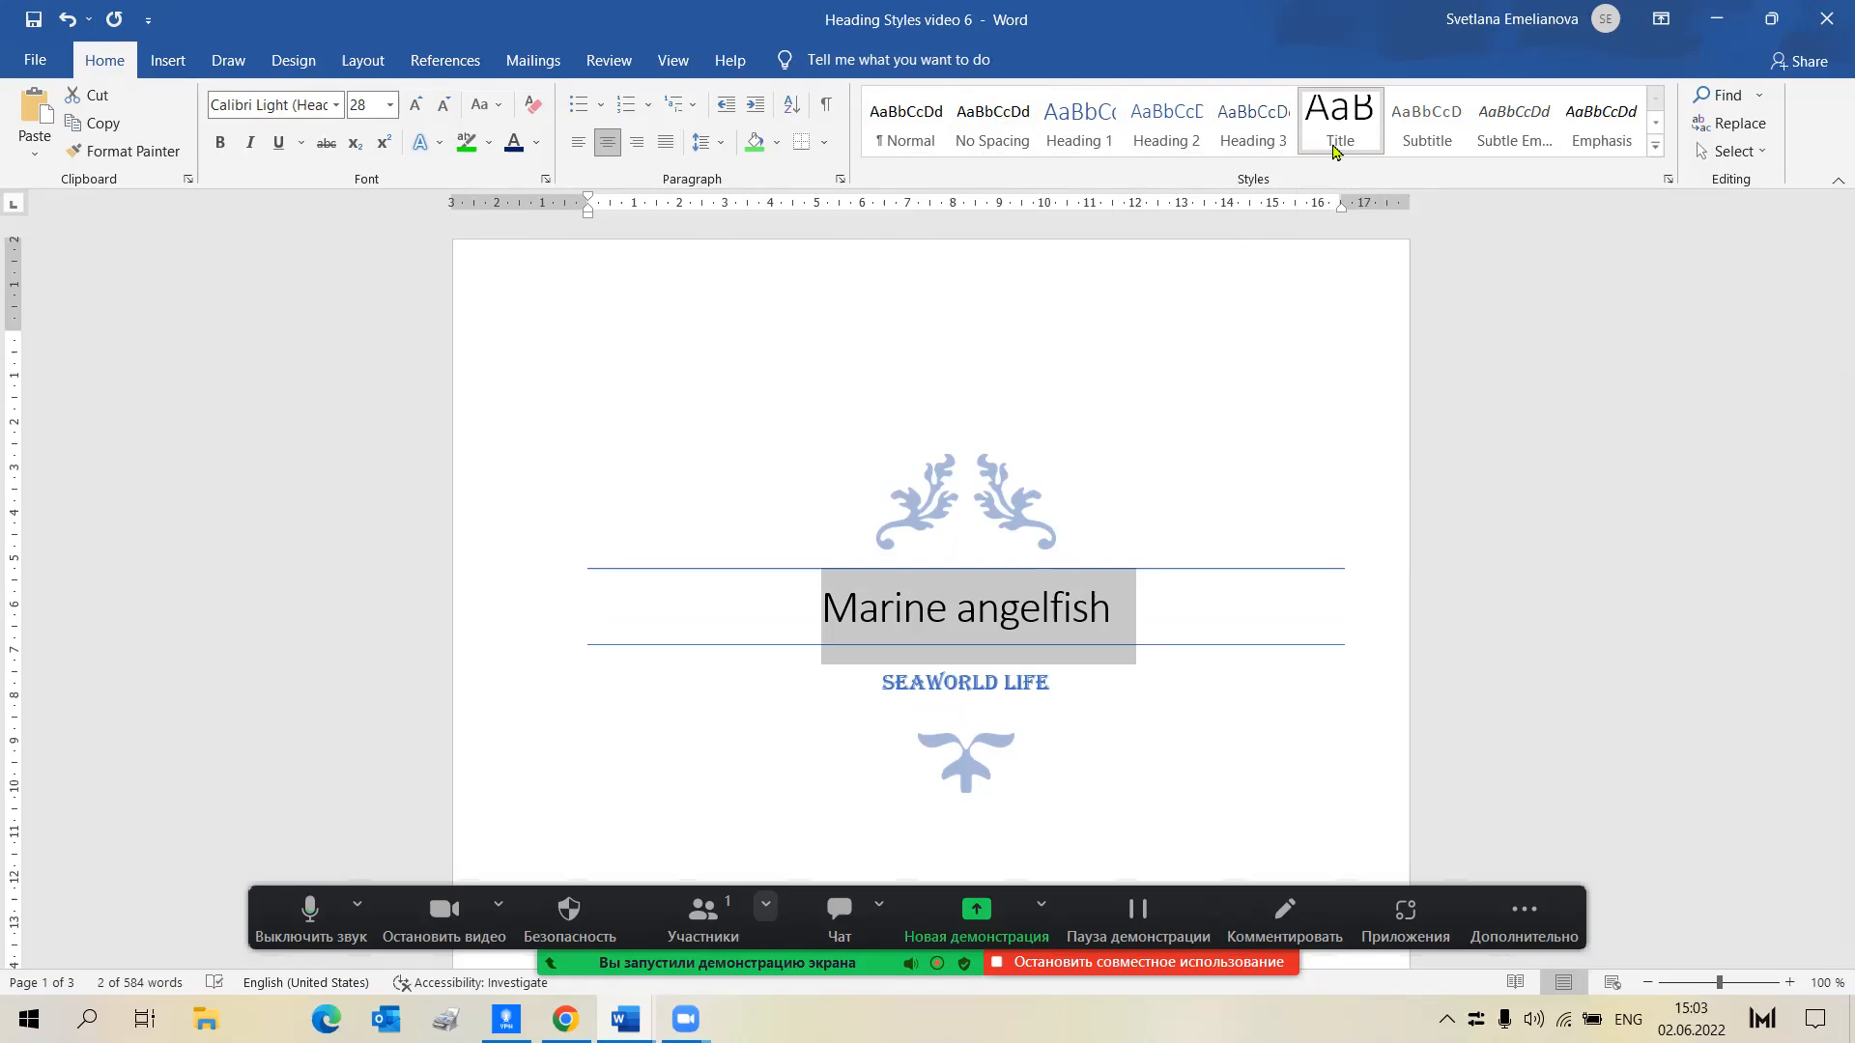
{"action": "left_click", "coordinate": [1354, 150]}
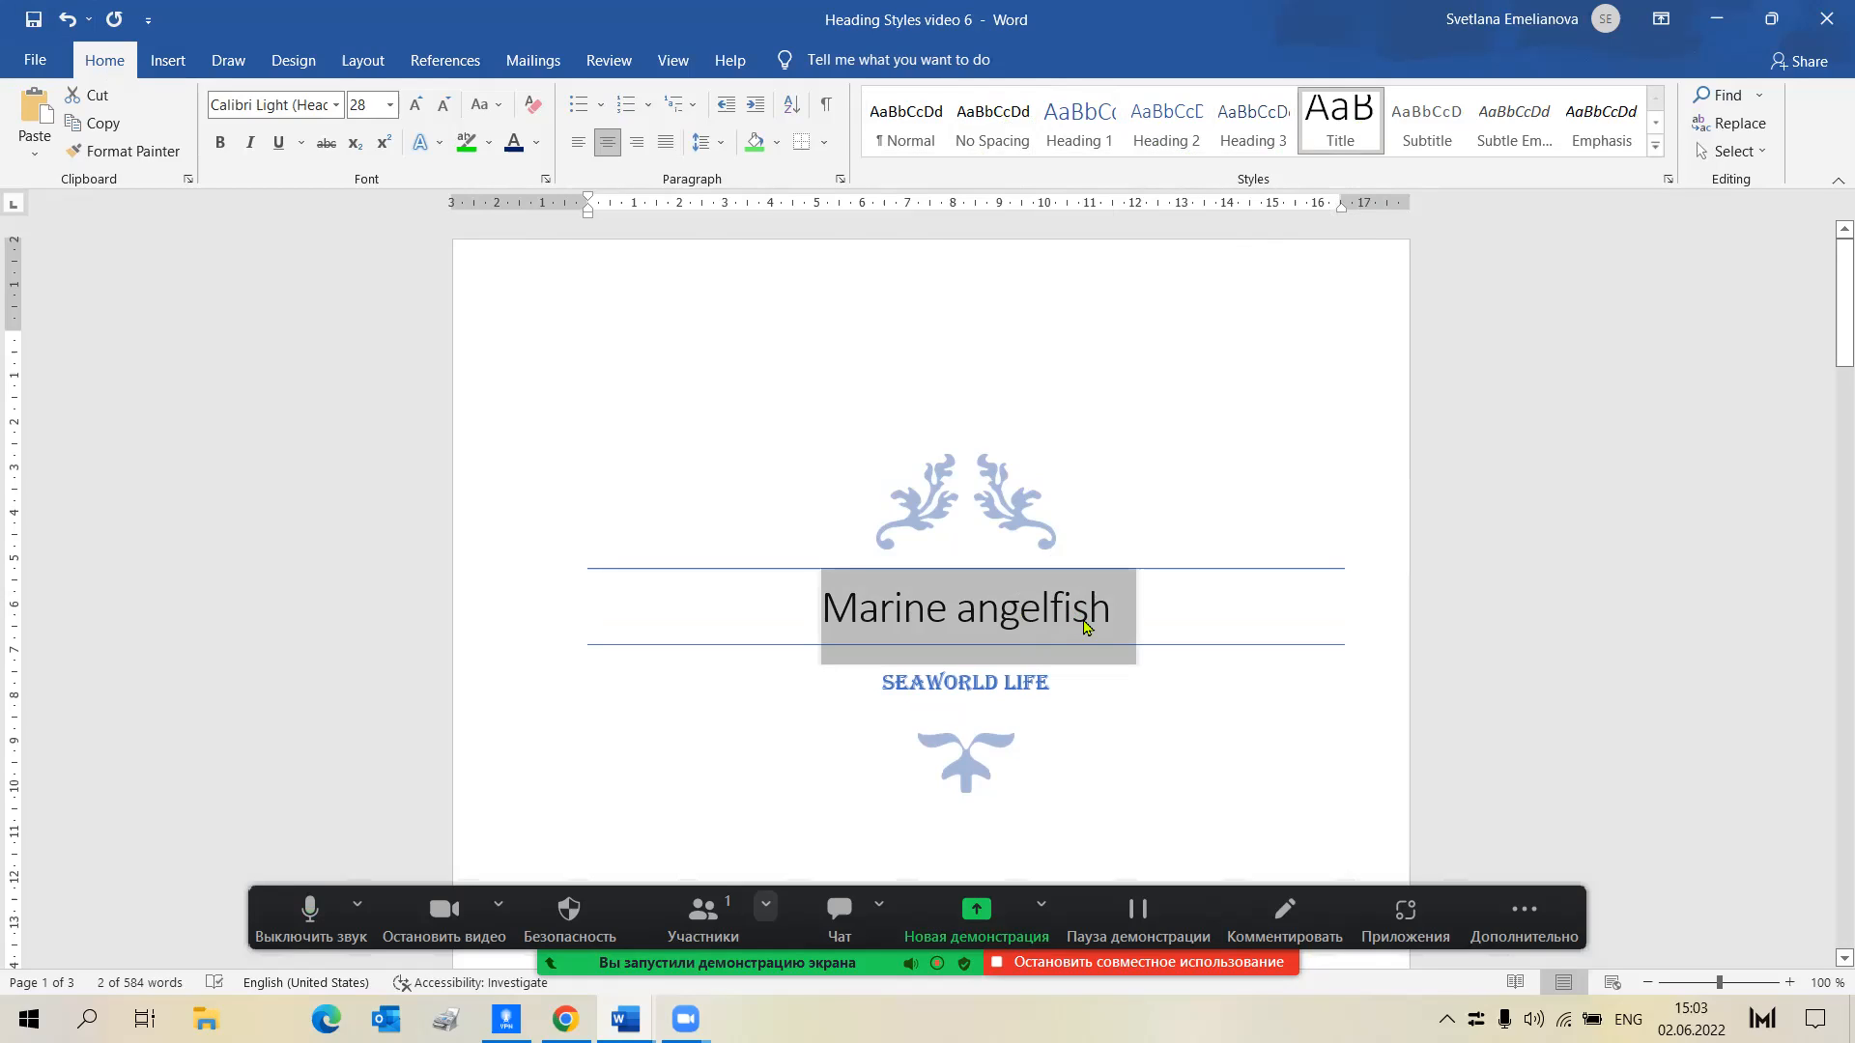
Set the cover page title's font to Algerian and its font color to a dark blue theme shade
{"action": "left_click", "coordinate": [336, 105]}
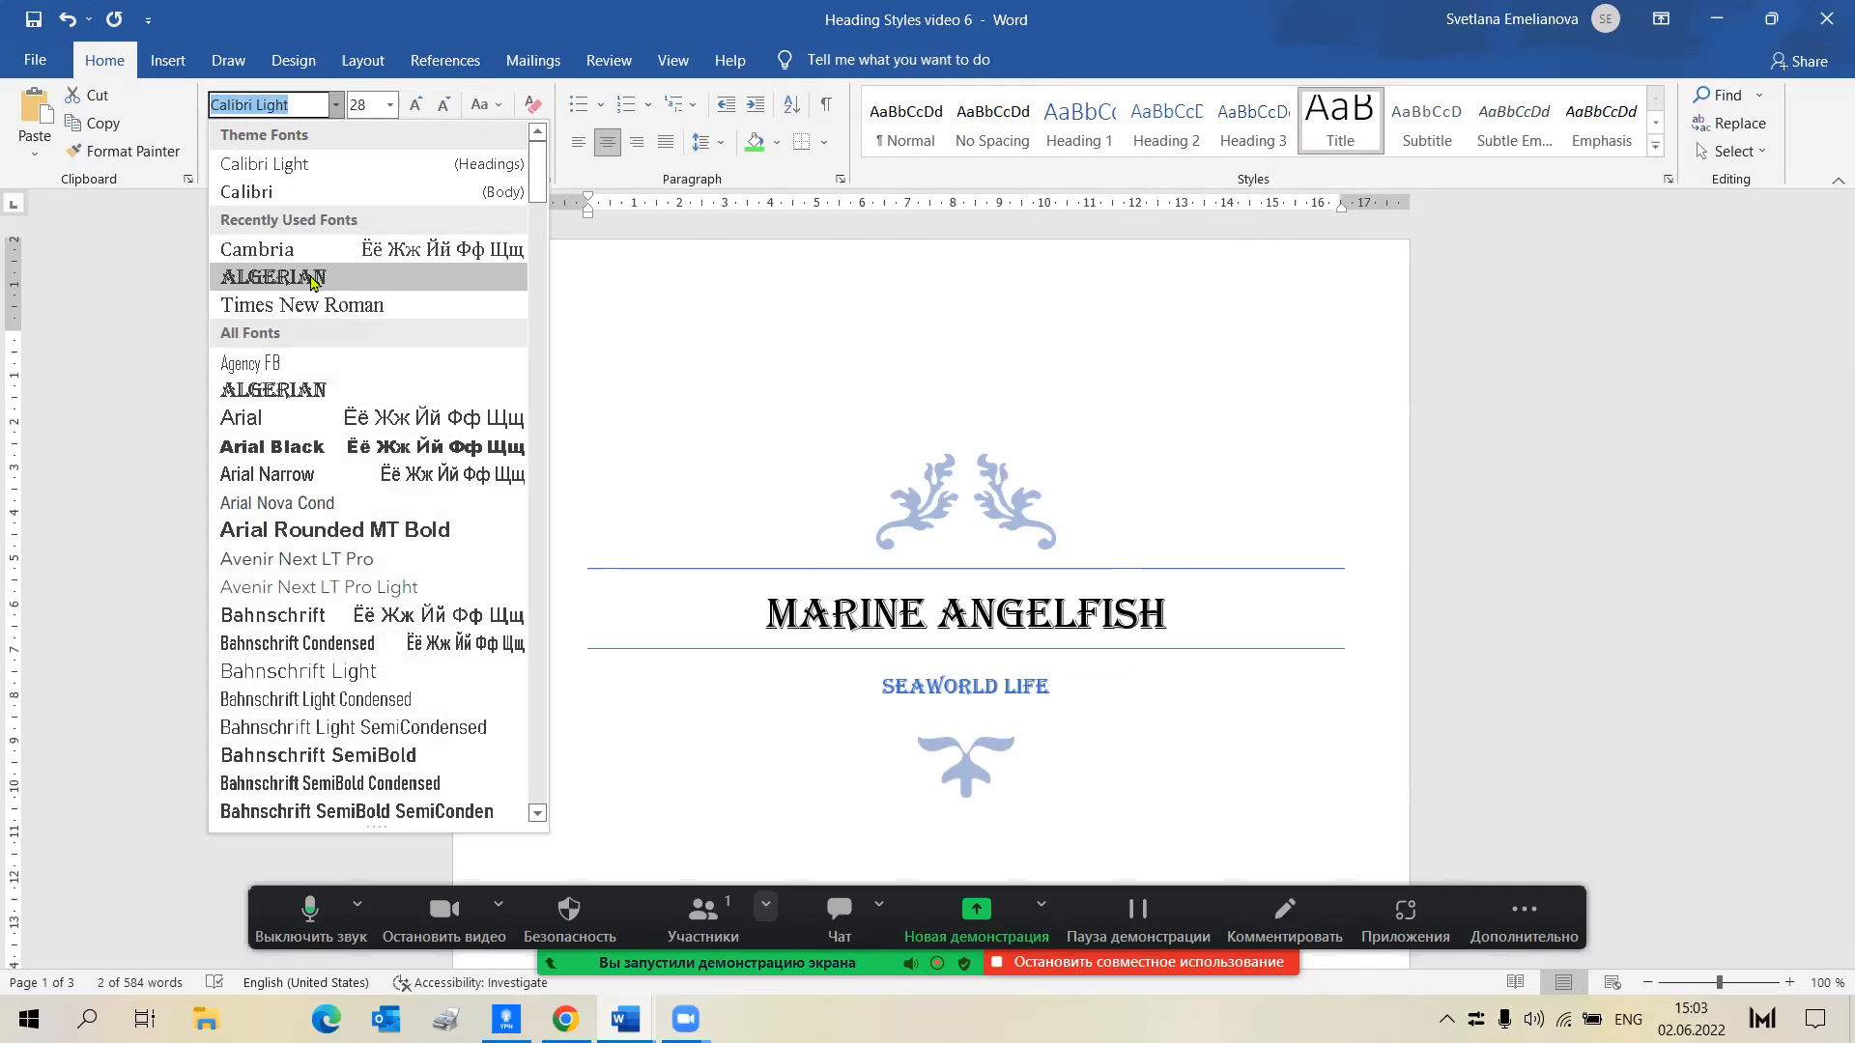
{"action": "left_click", "coordinate": [305, 278]}
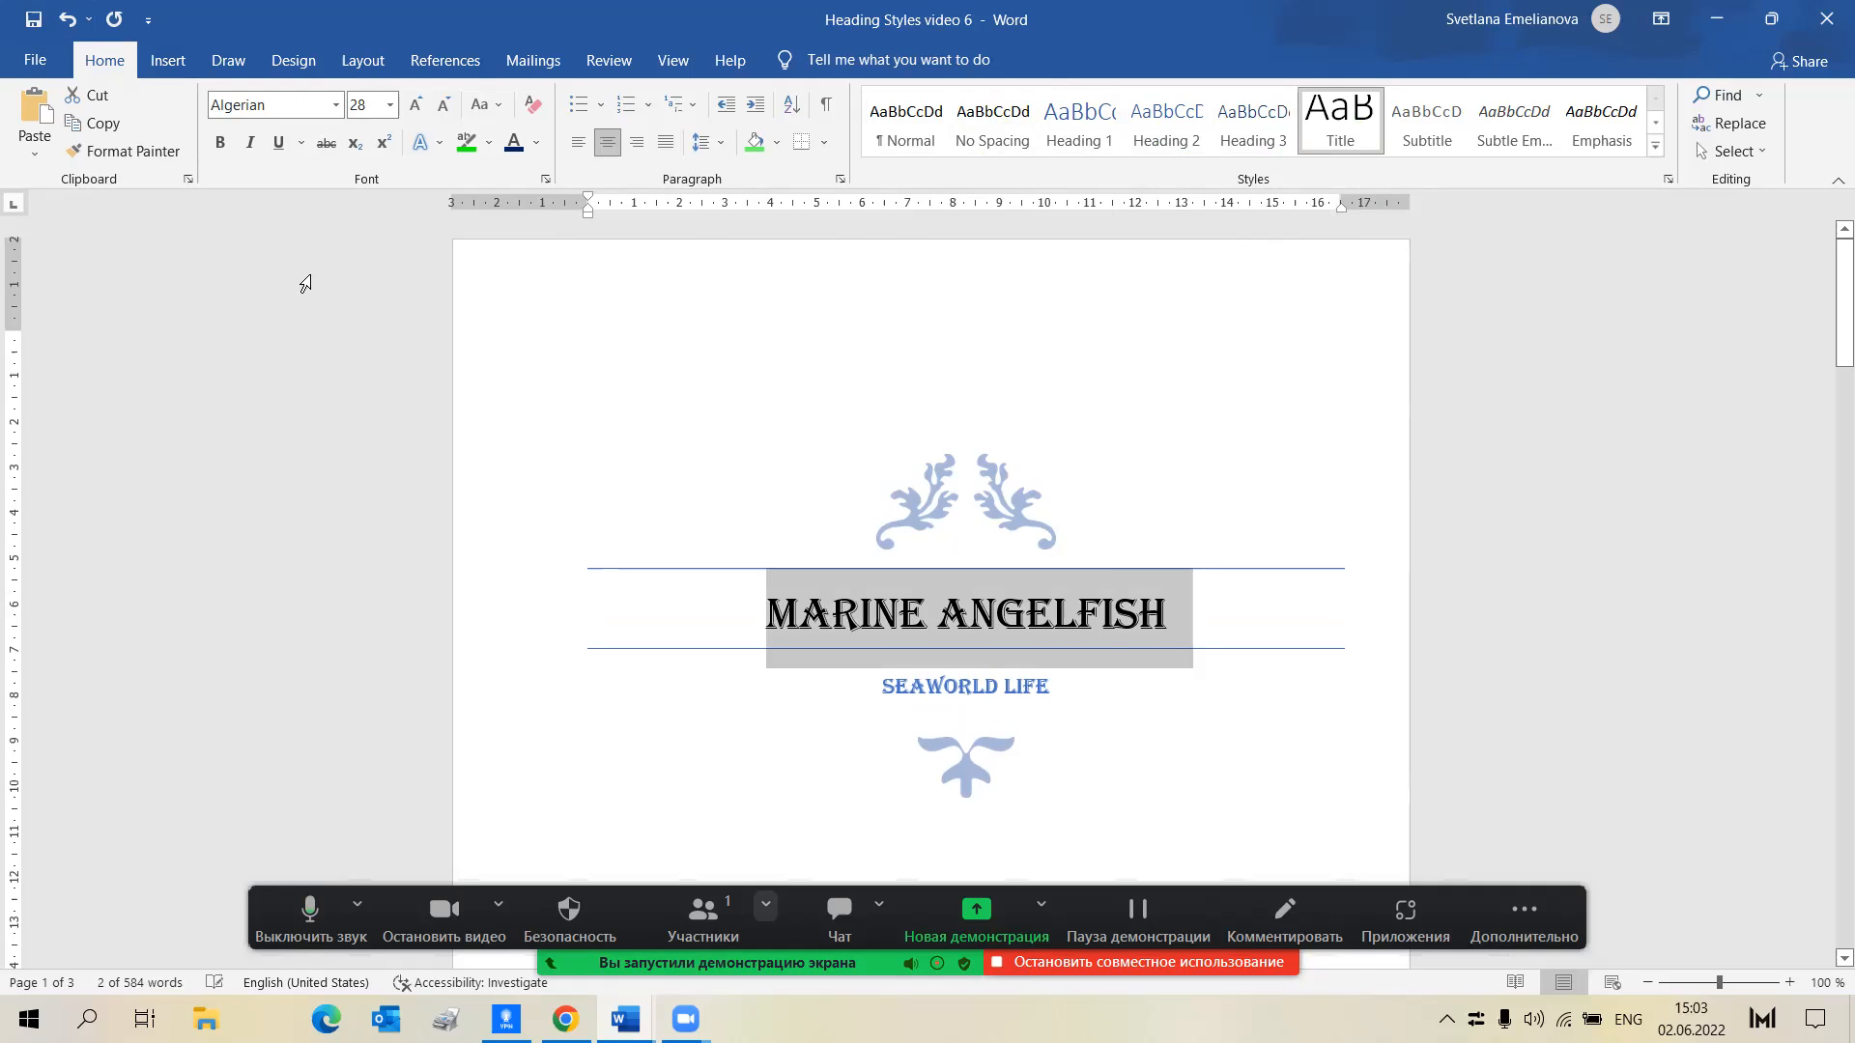
{"action": "left_click", "coordinate": [536, 142]}
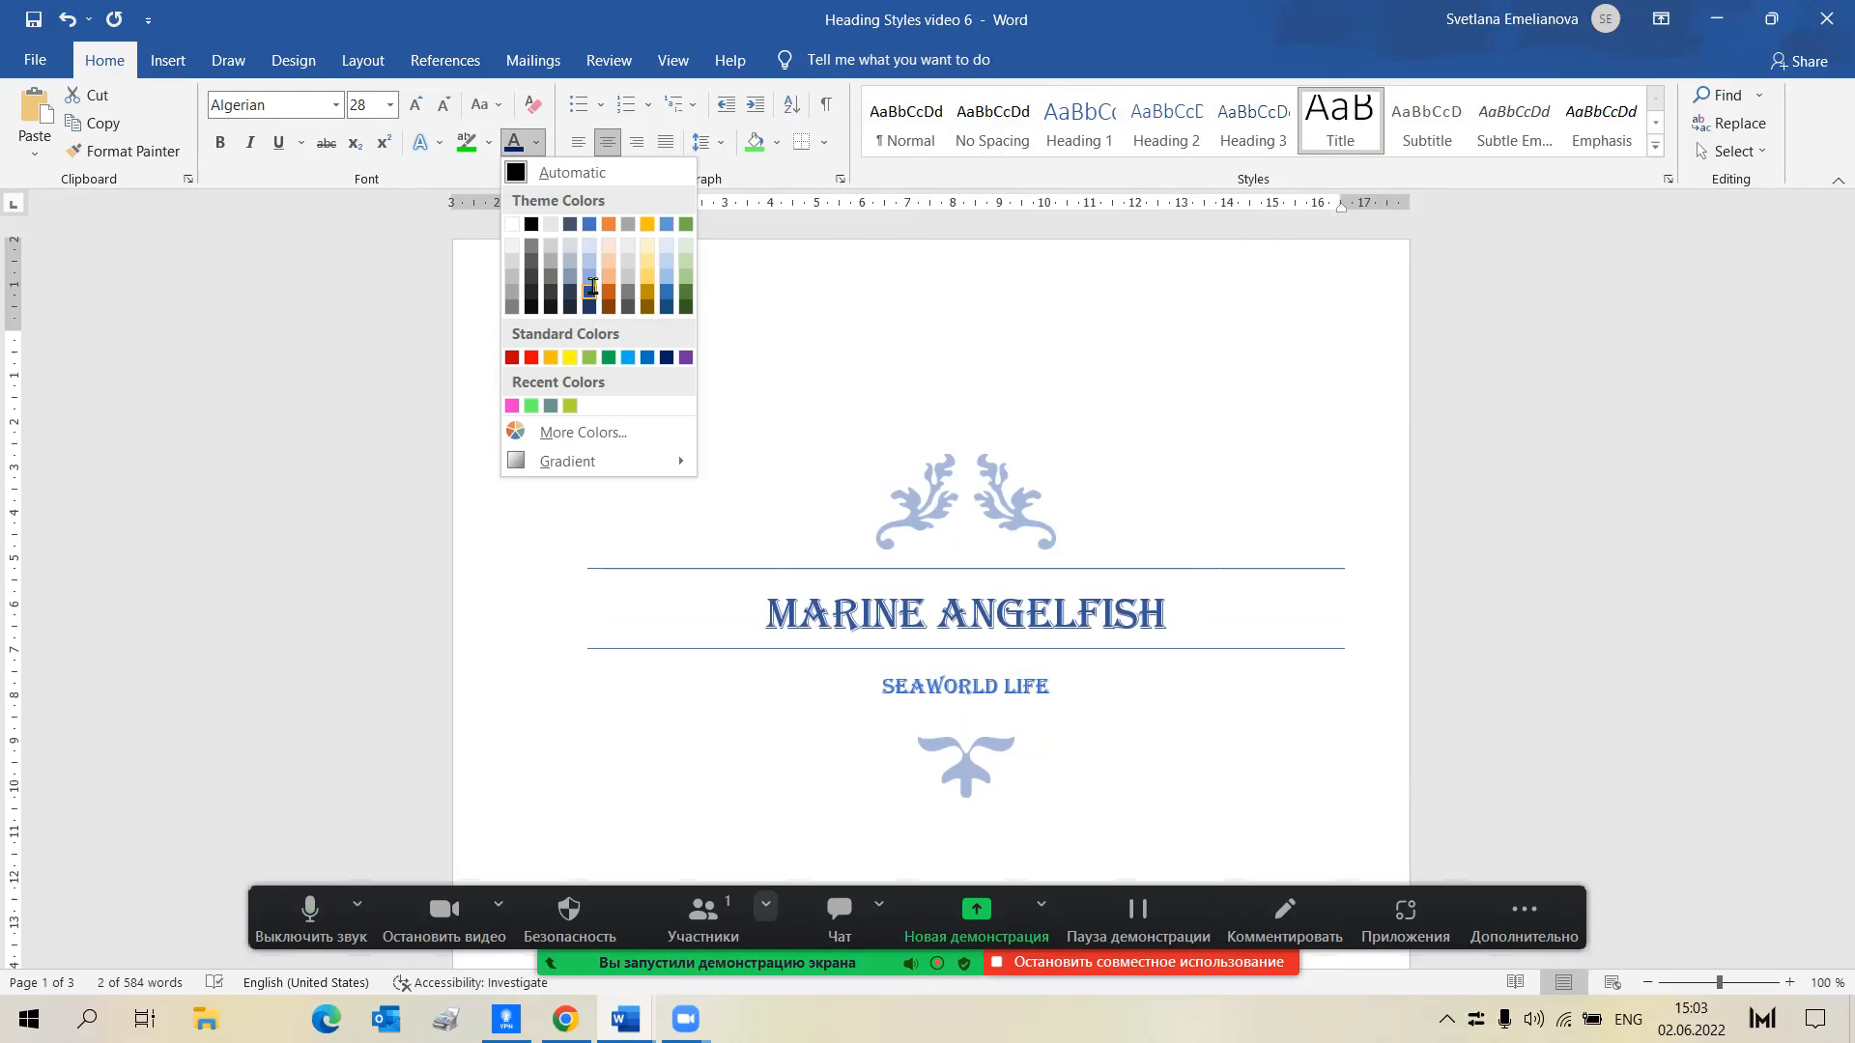
{"action": "left_click", "coordinate": [591, 292]}
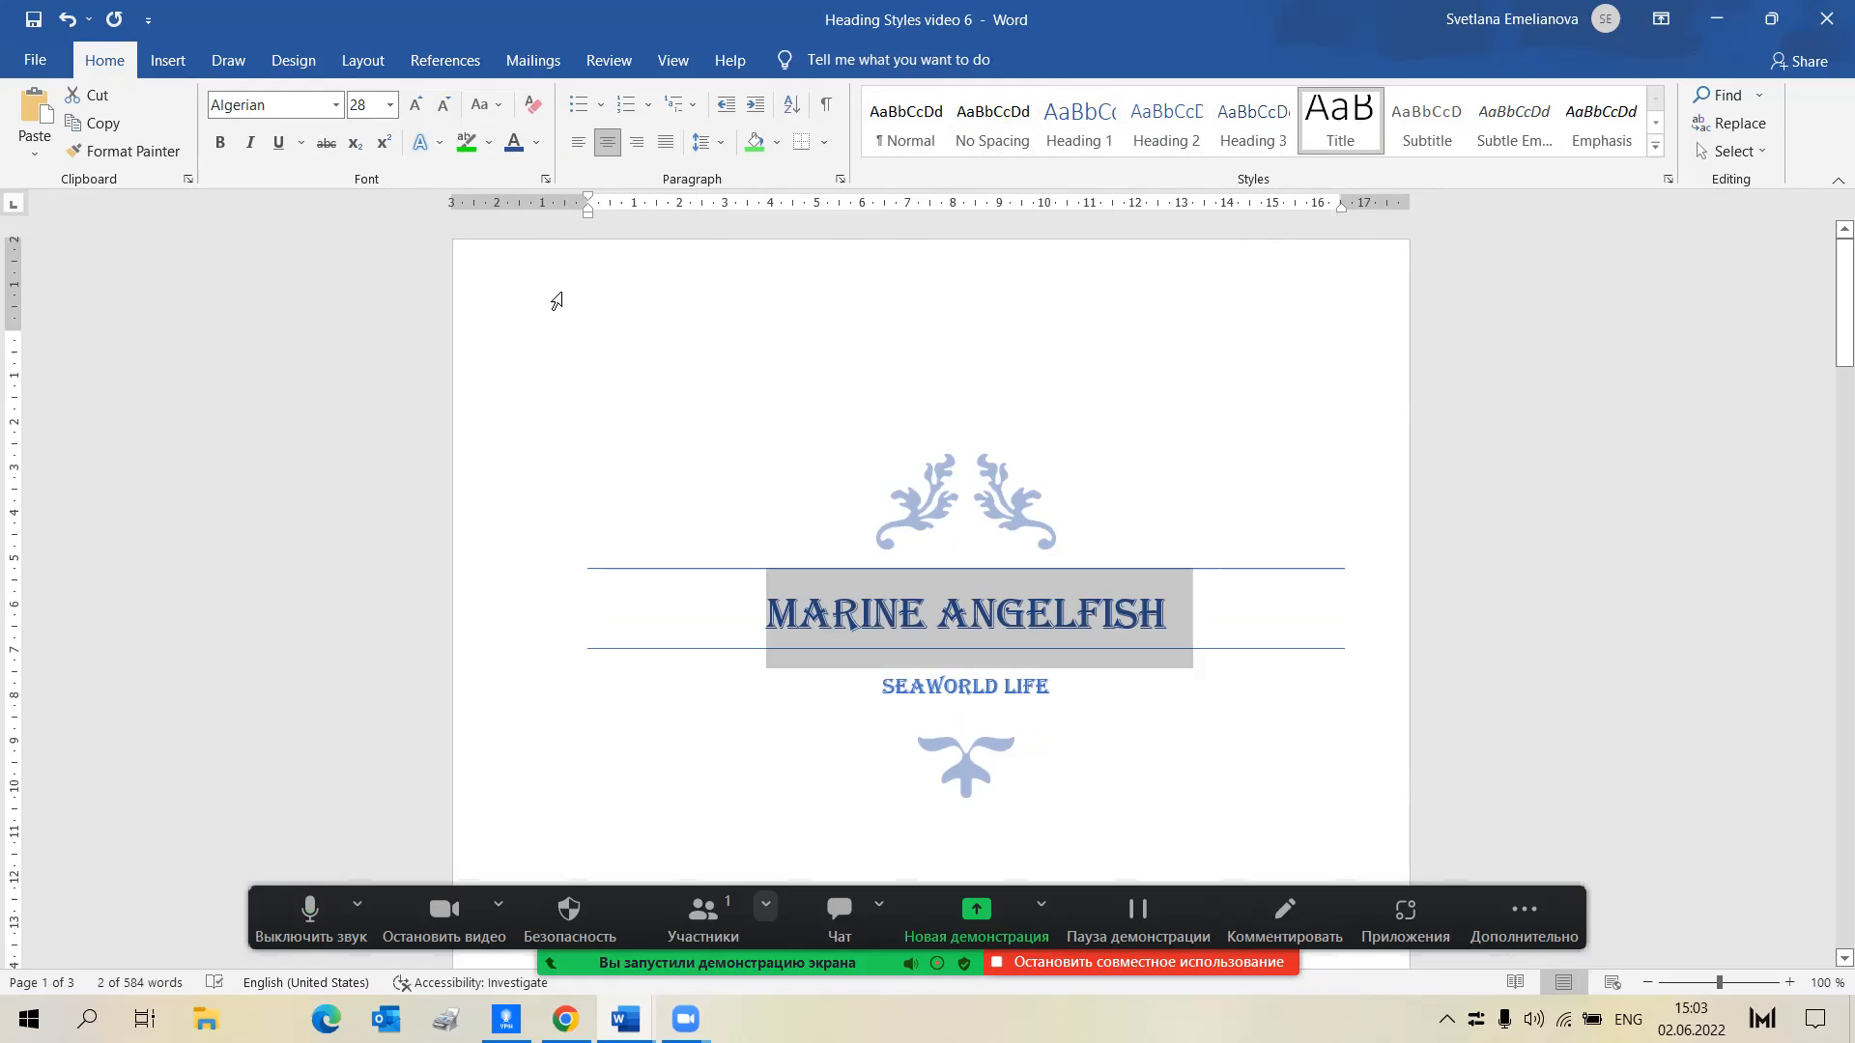
Add the smallest blue glow variation to the cover page title as a text effect, and deselect it
{"action": "left_click", "coordinate": [439, 145]}
{"action": "left_click", "coordinate": [439, 144]}
{"action": "left_click", "coordinate": [442, 145]}
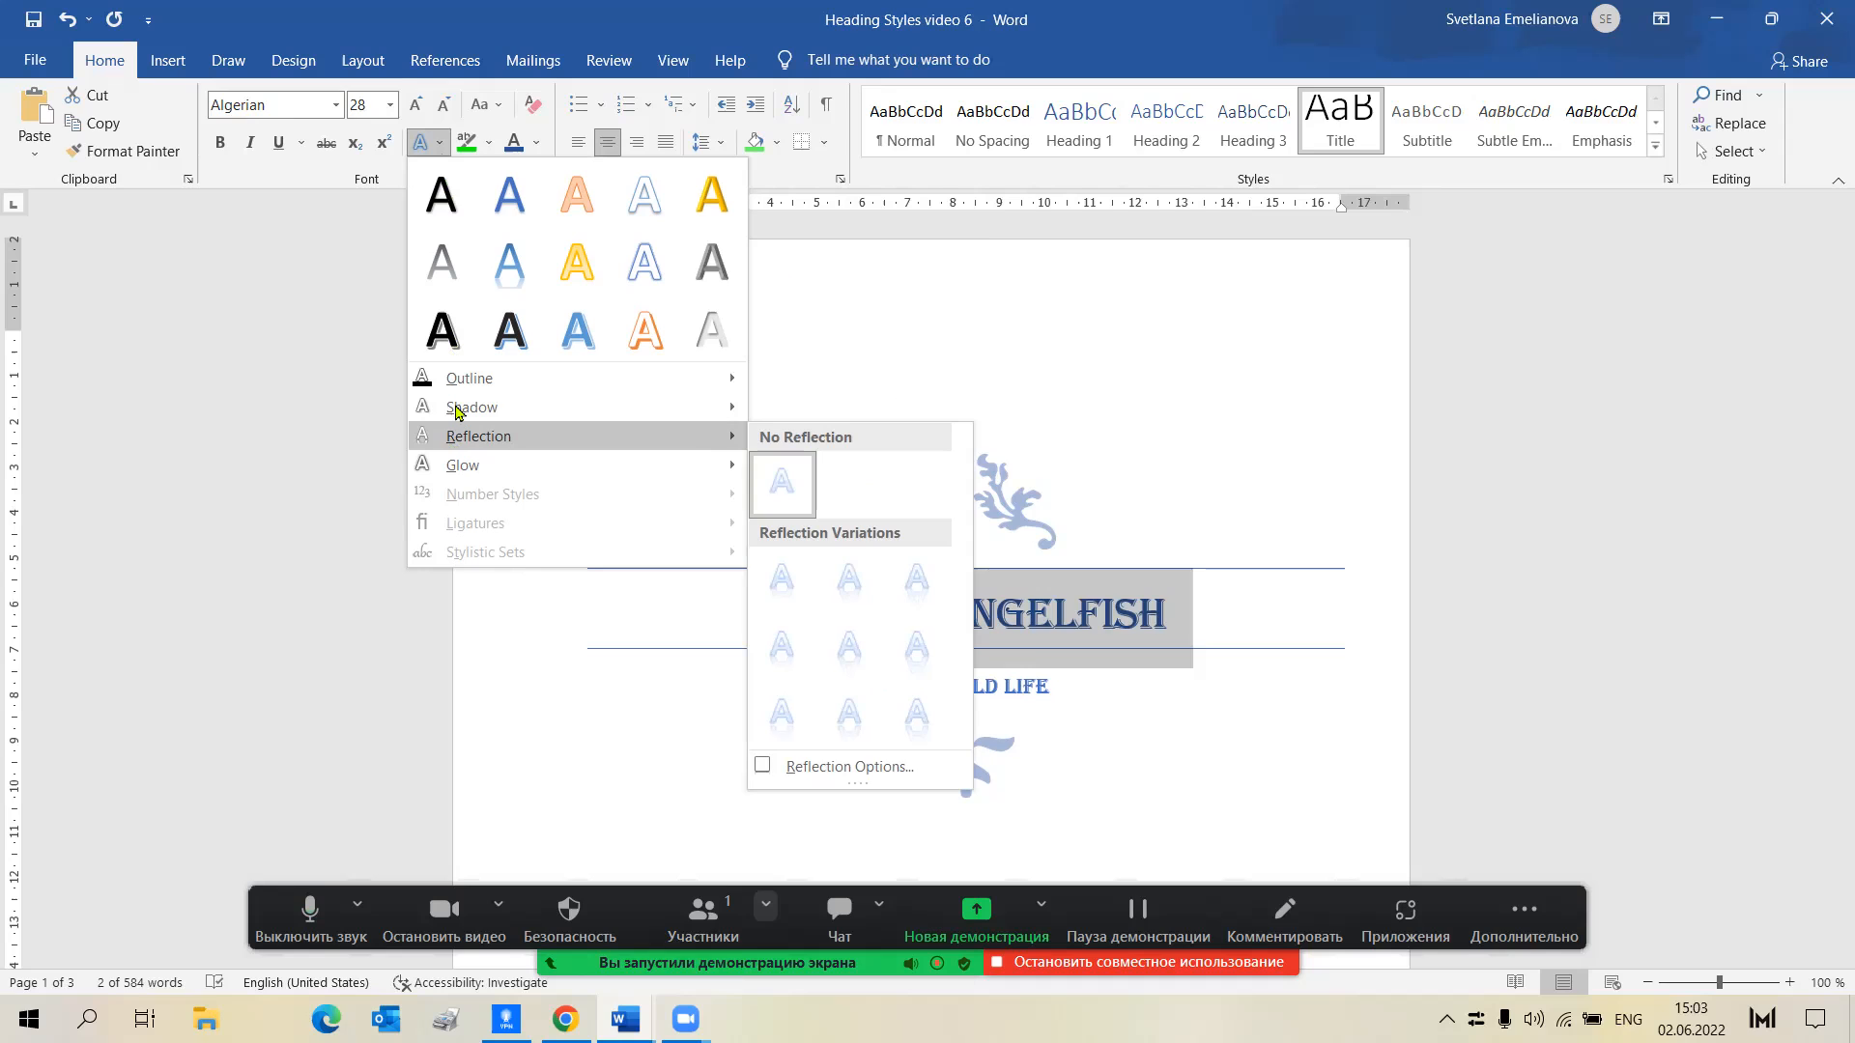
{"action": "mouse_move", "coordinate": [458, 411]}
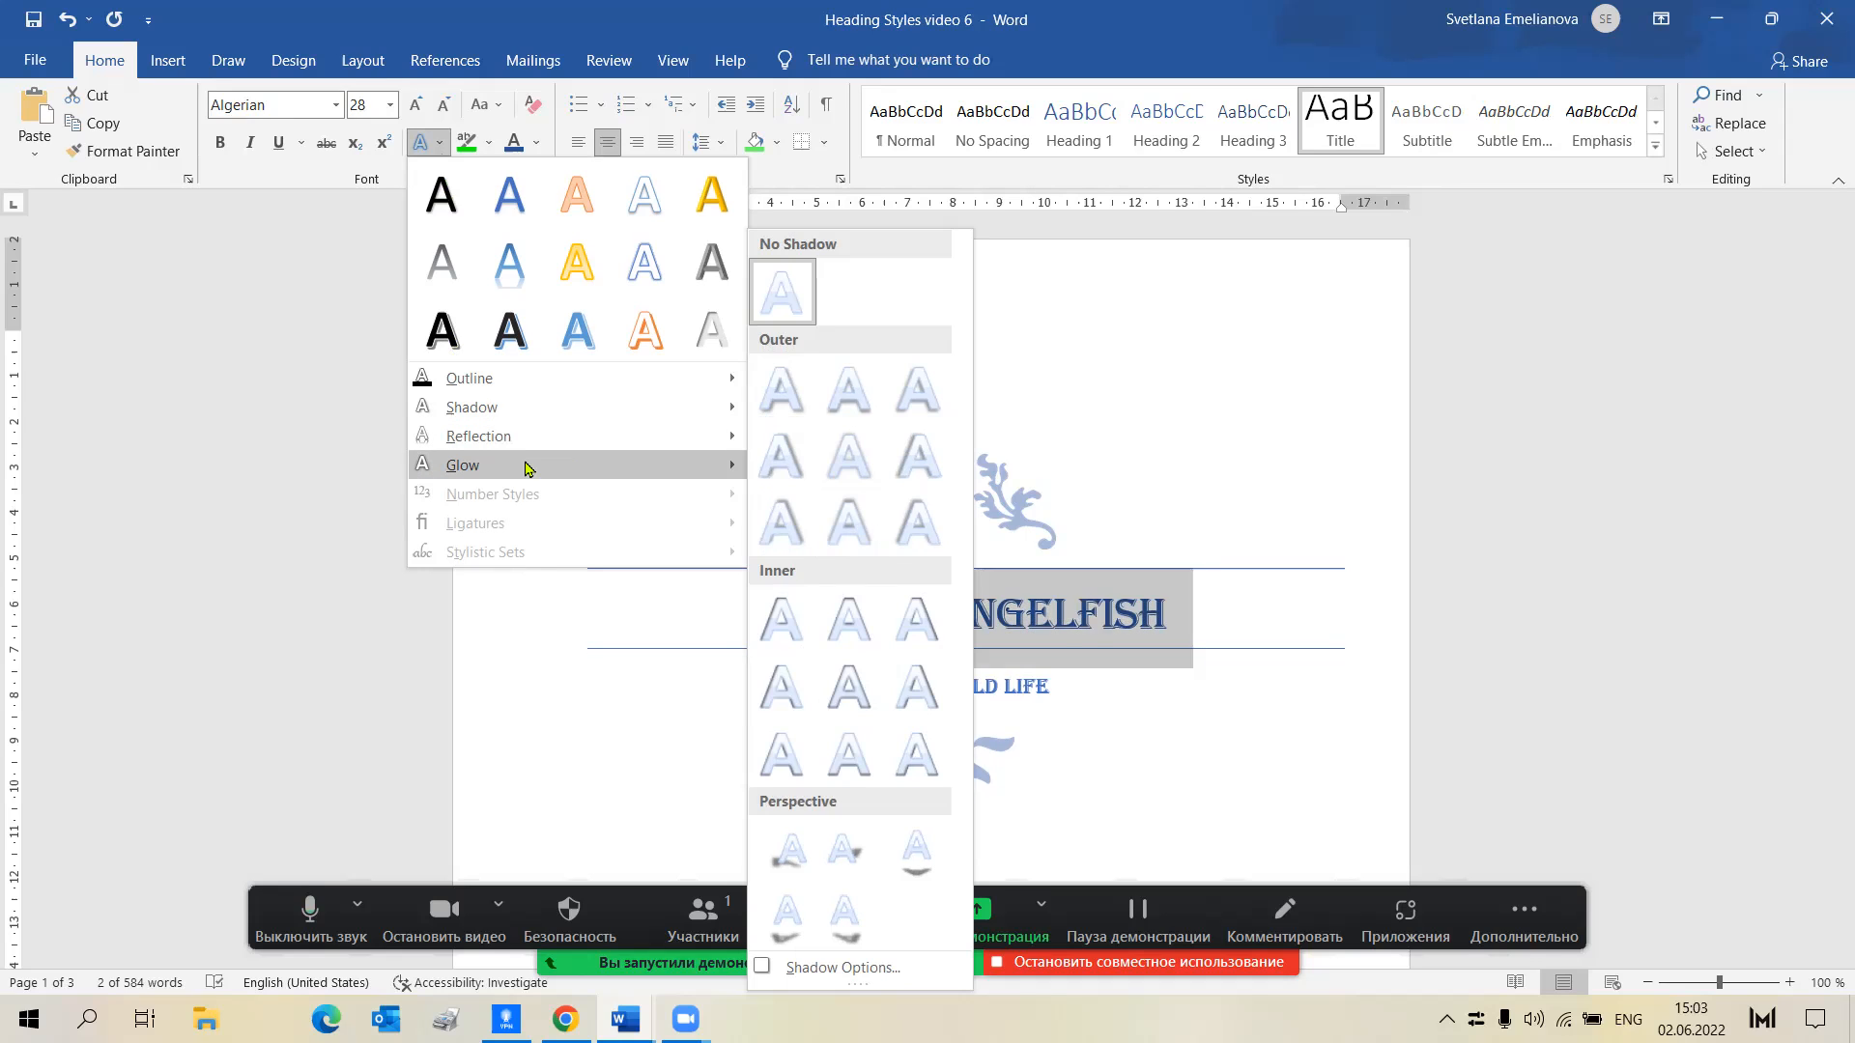
{"action": "mouse_move", "coordinate": [576, 482]}
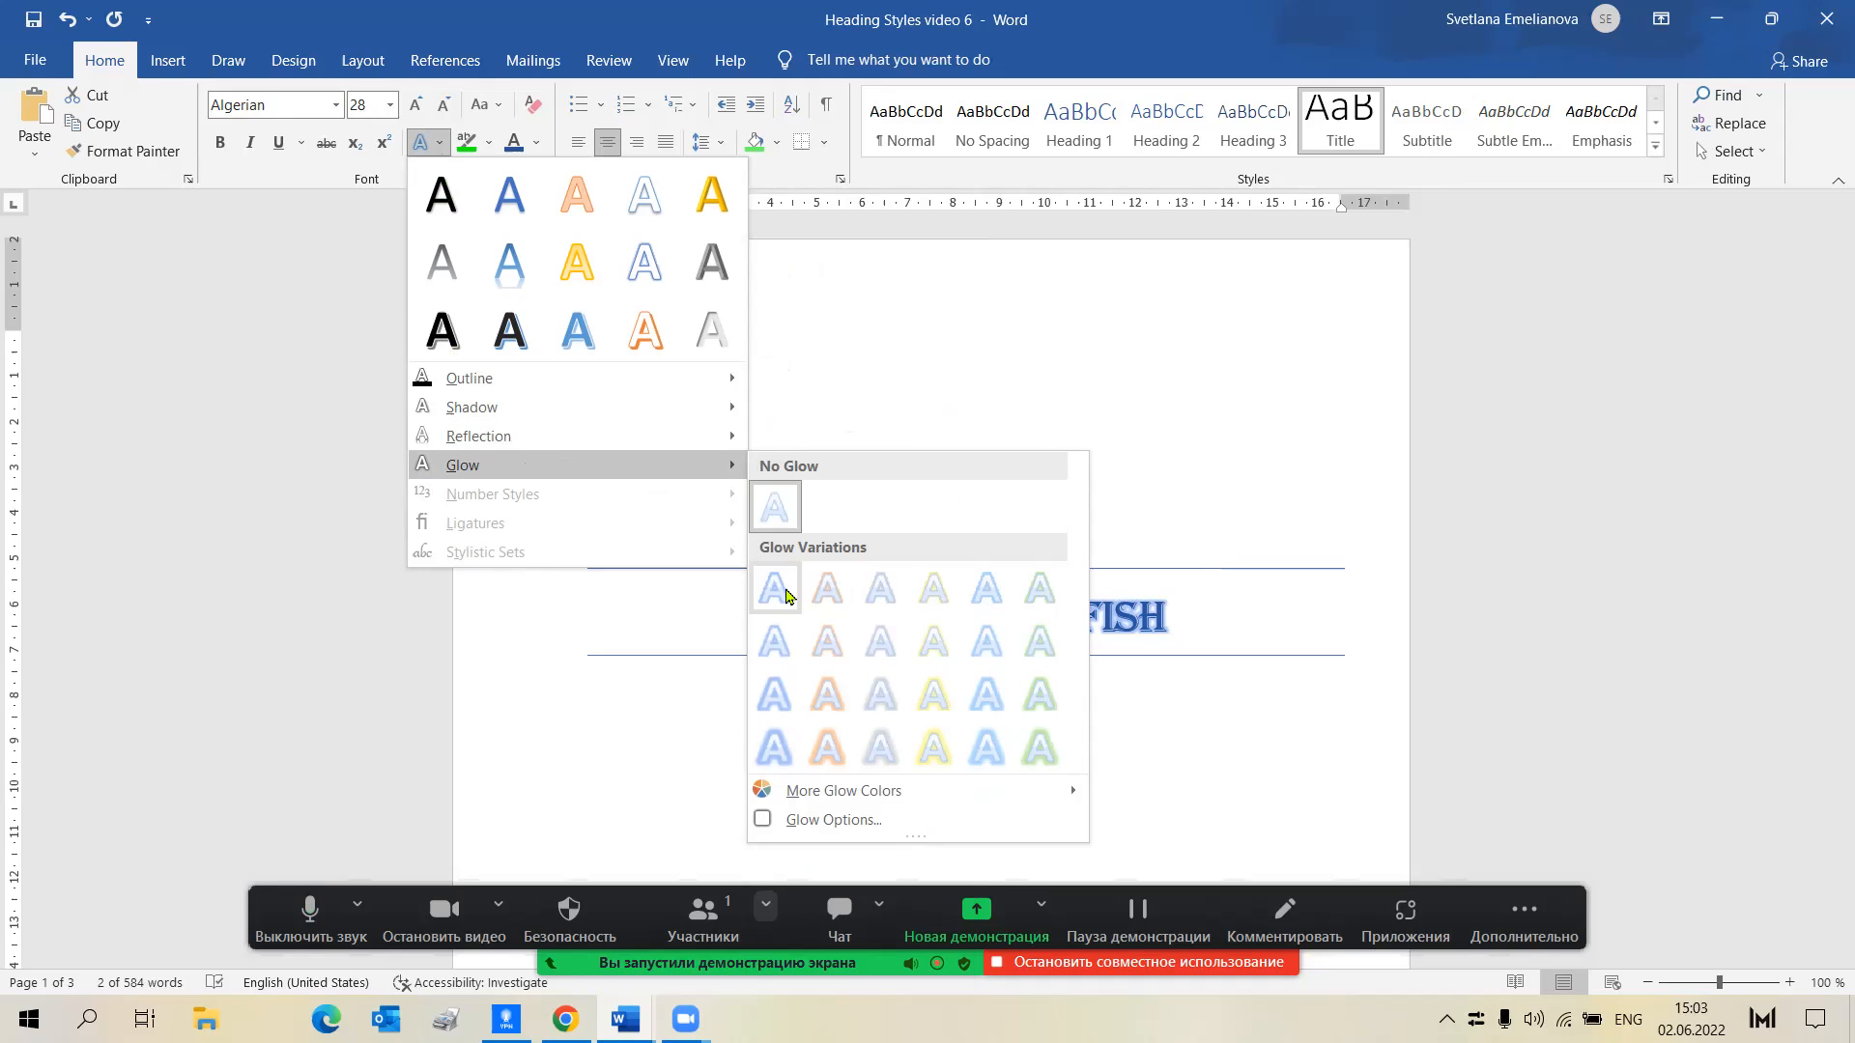
{"action": "left_click", "coordinate": [783, 593]}
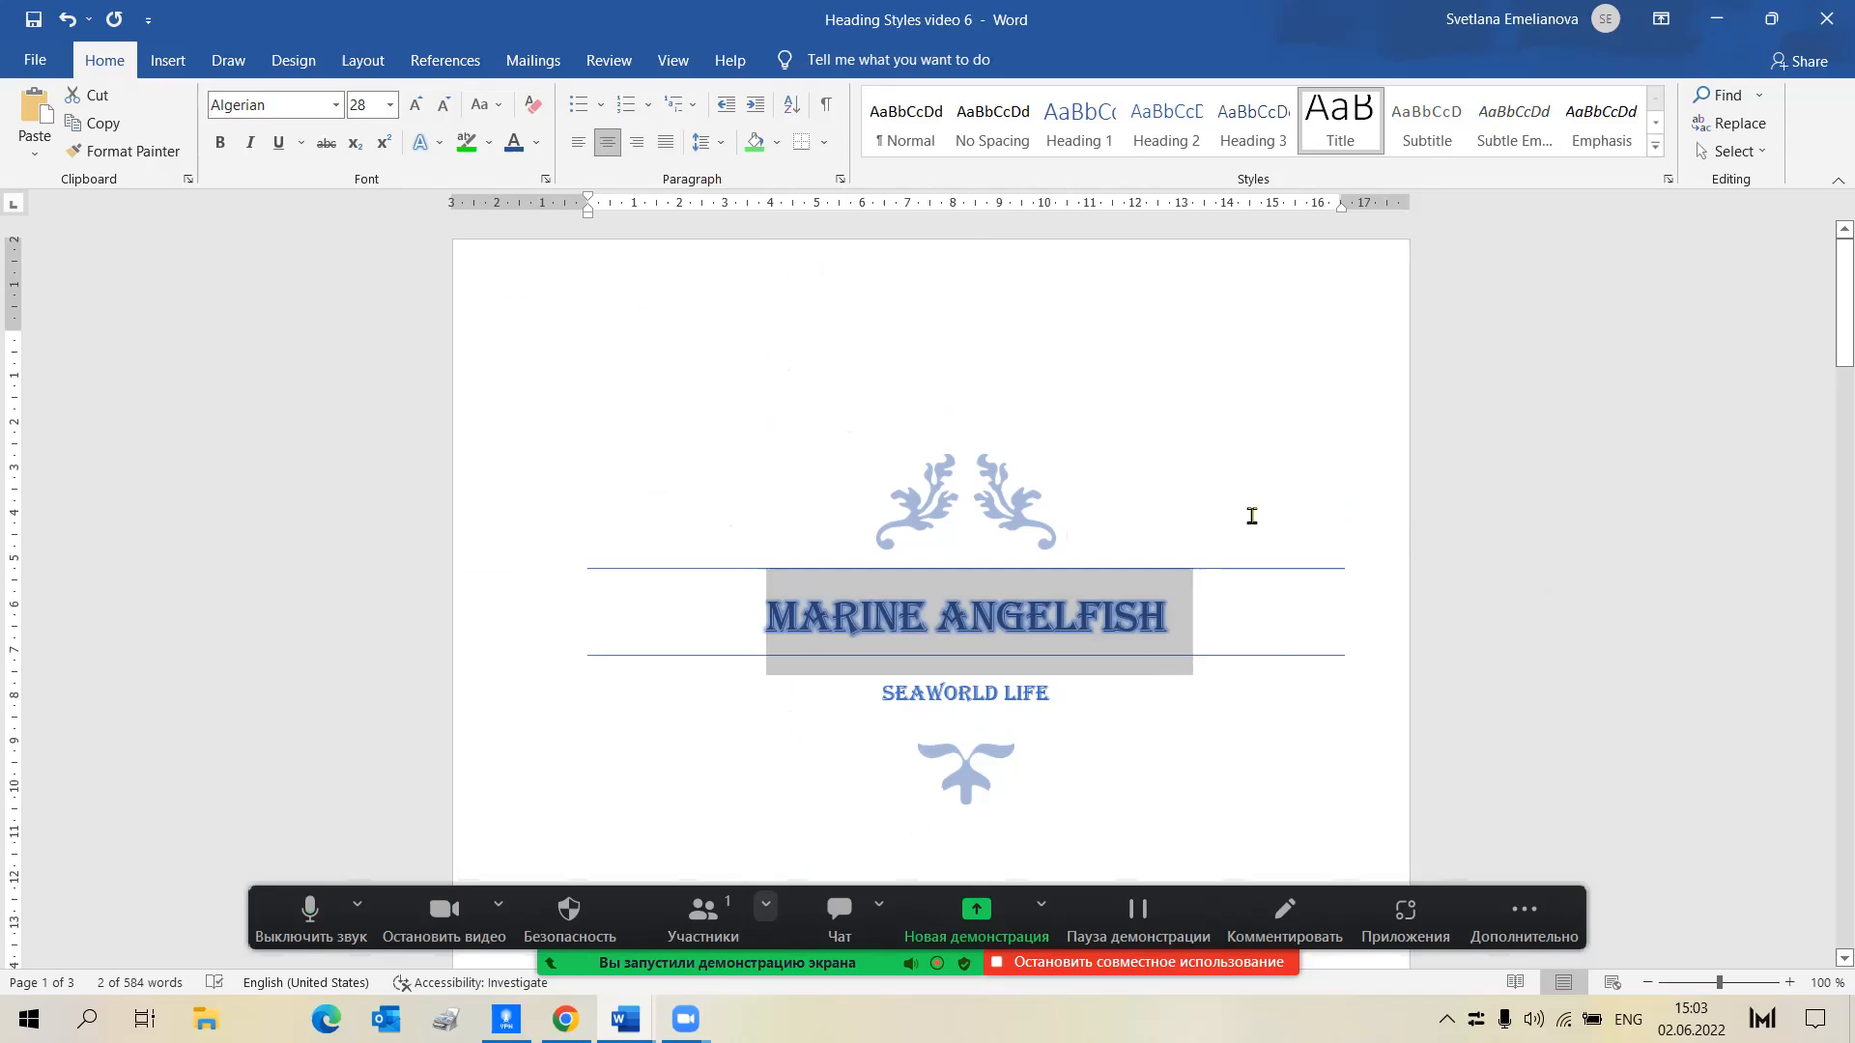
{"action": "left_click", "coordinate": [1300, 596]}
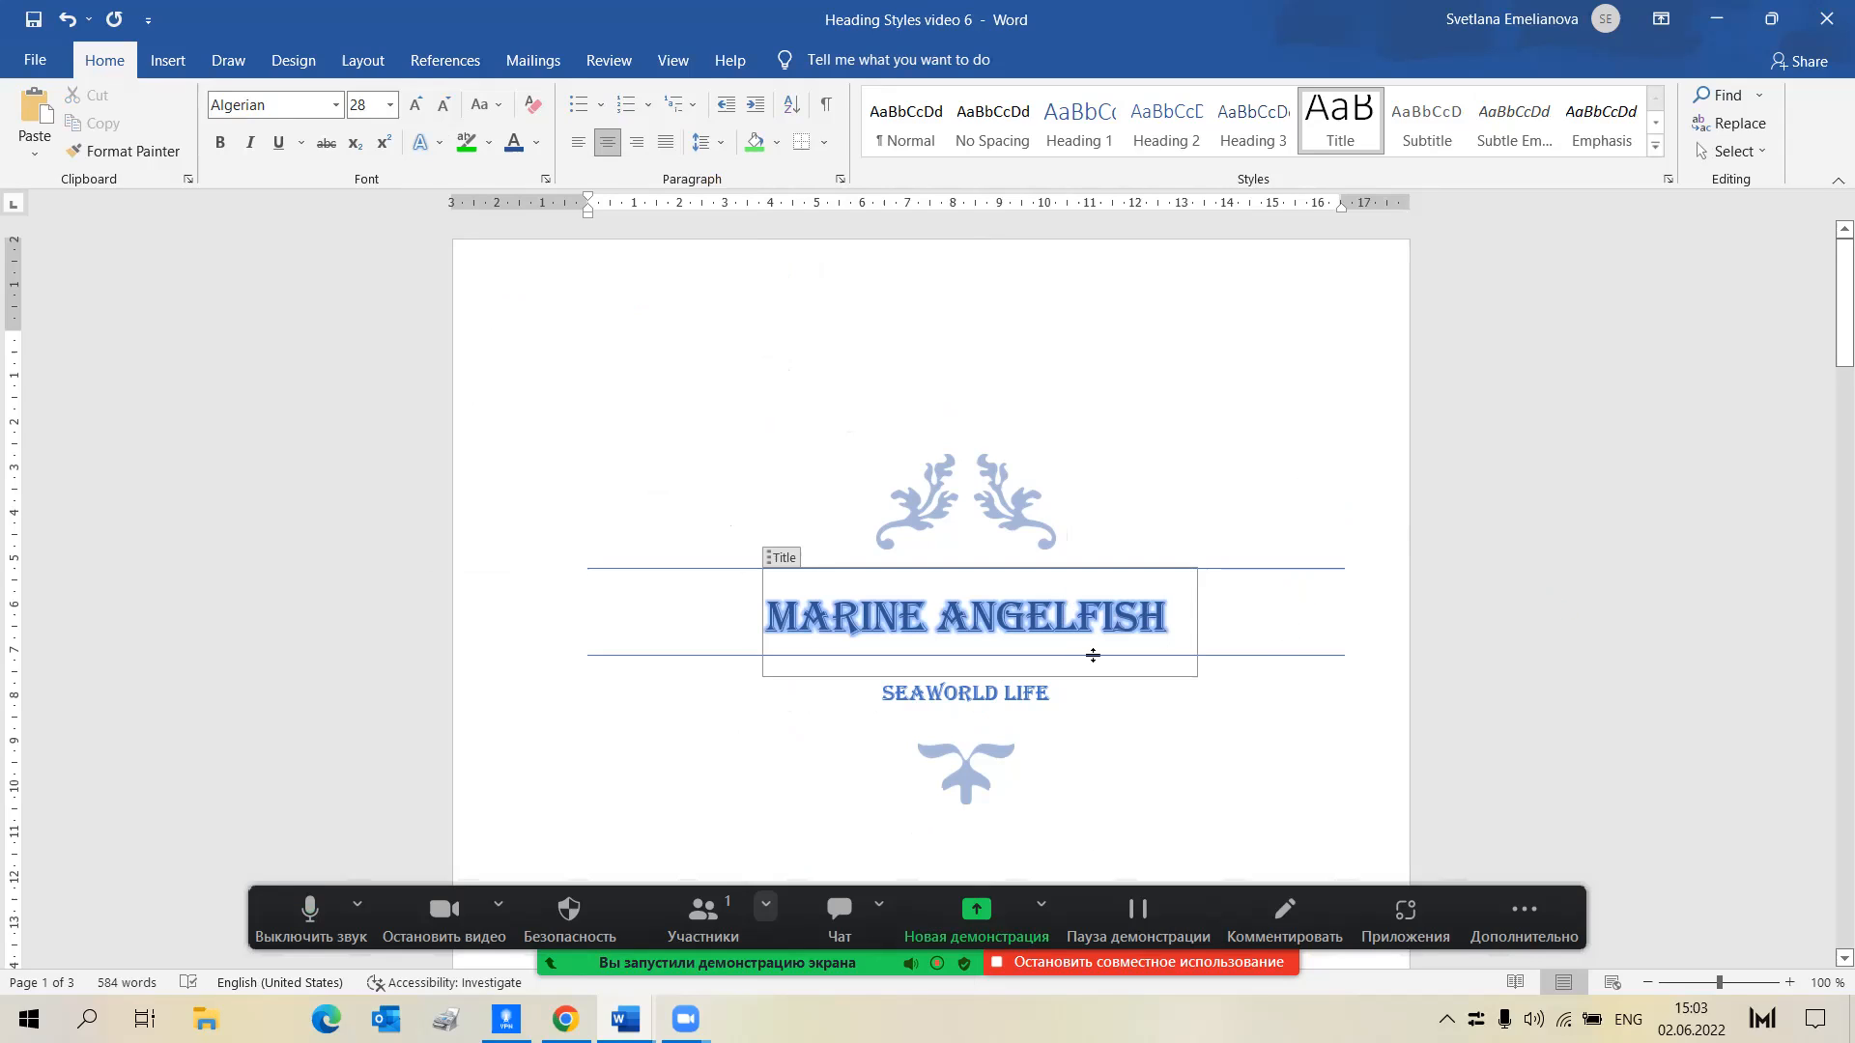
Review the heading style instructions in the other open document and return to "Heading Styles video 6"
{"action": "scroll", "coordinate": [1128, 612], "scroll_direction": "down", "scroll_amount": 3}
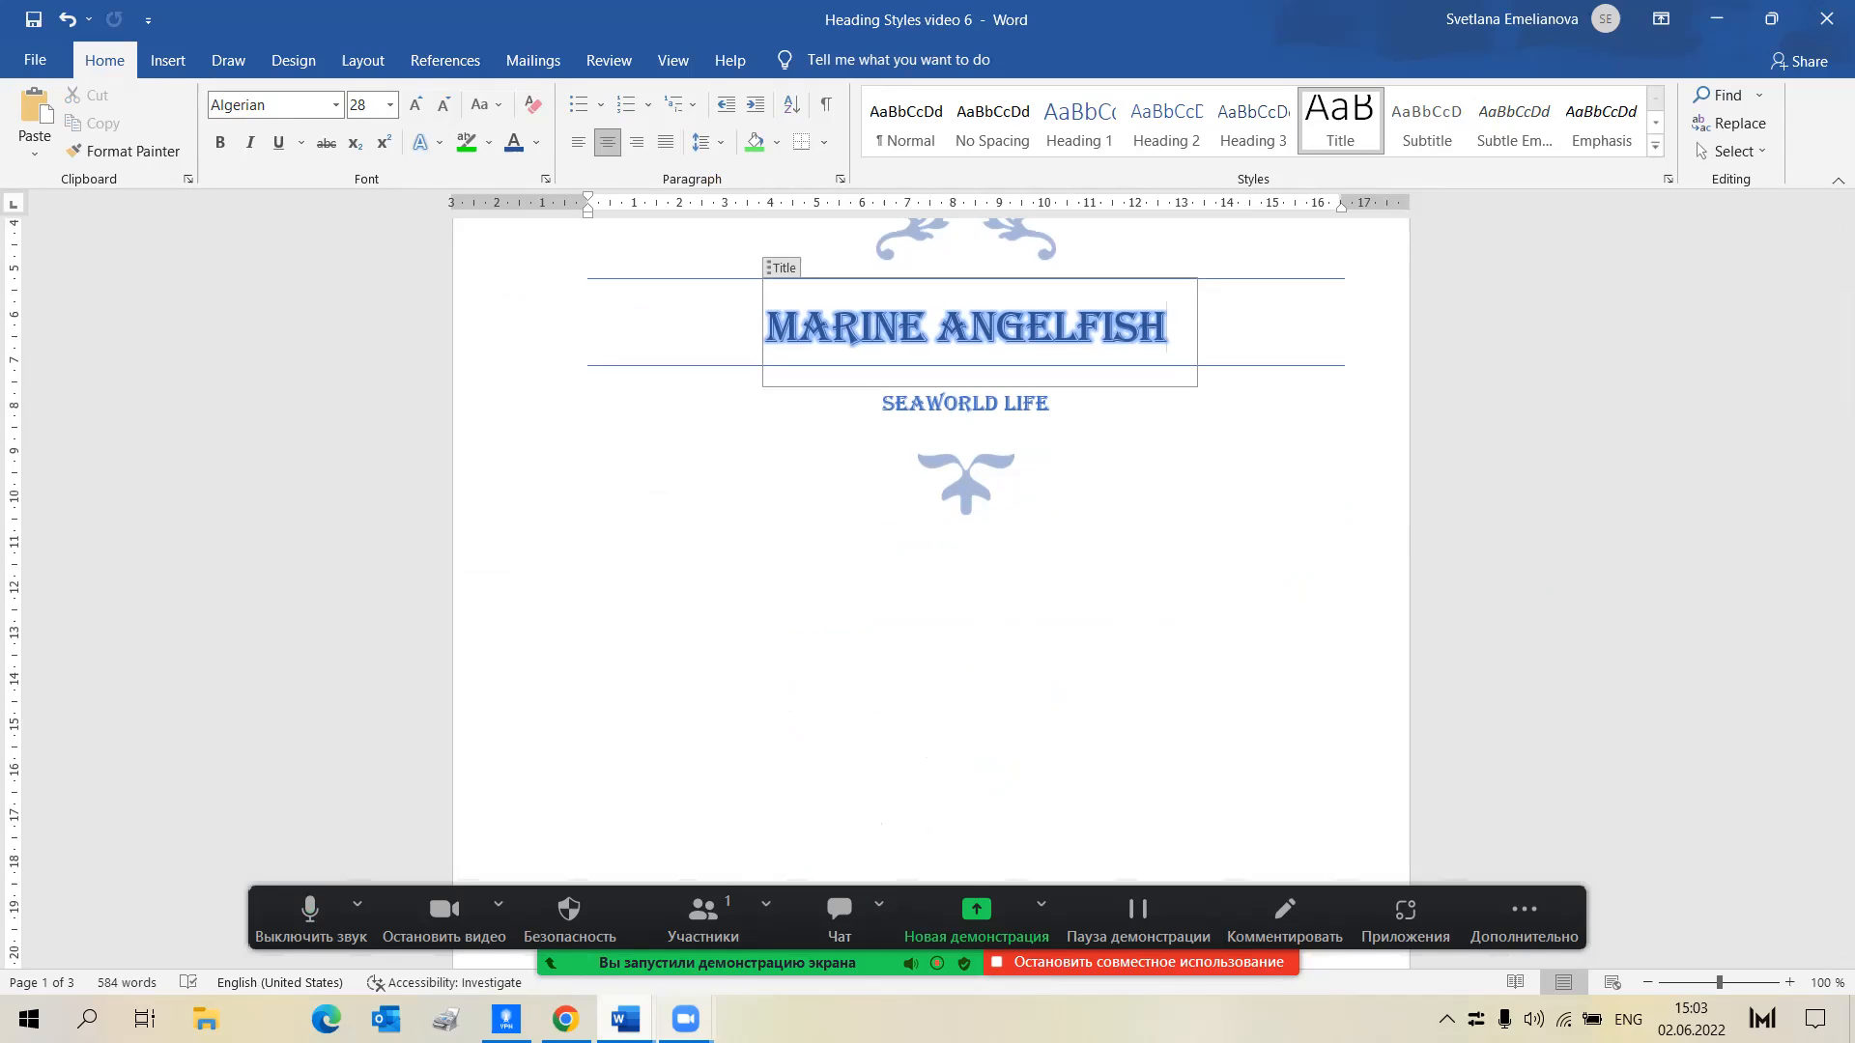
{"action": "left_click", "coordinate": [778, 970]}
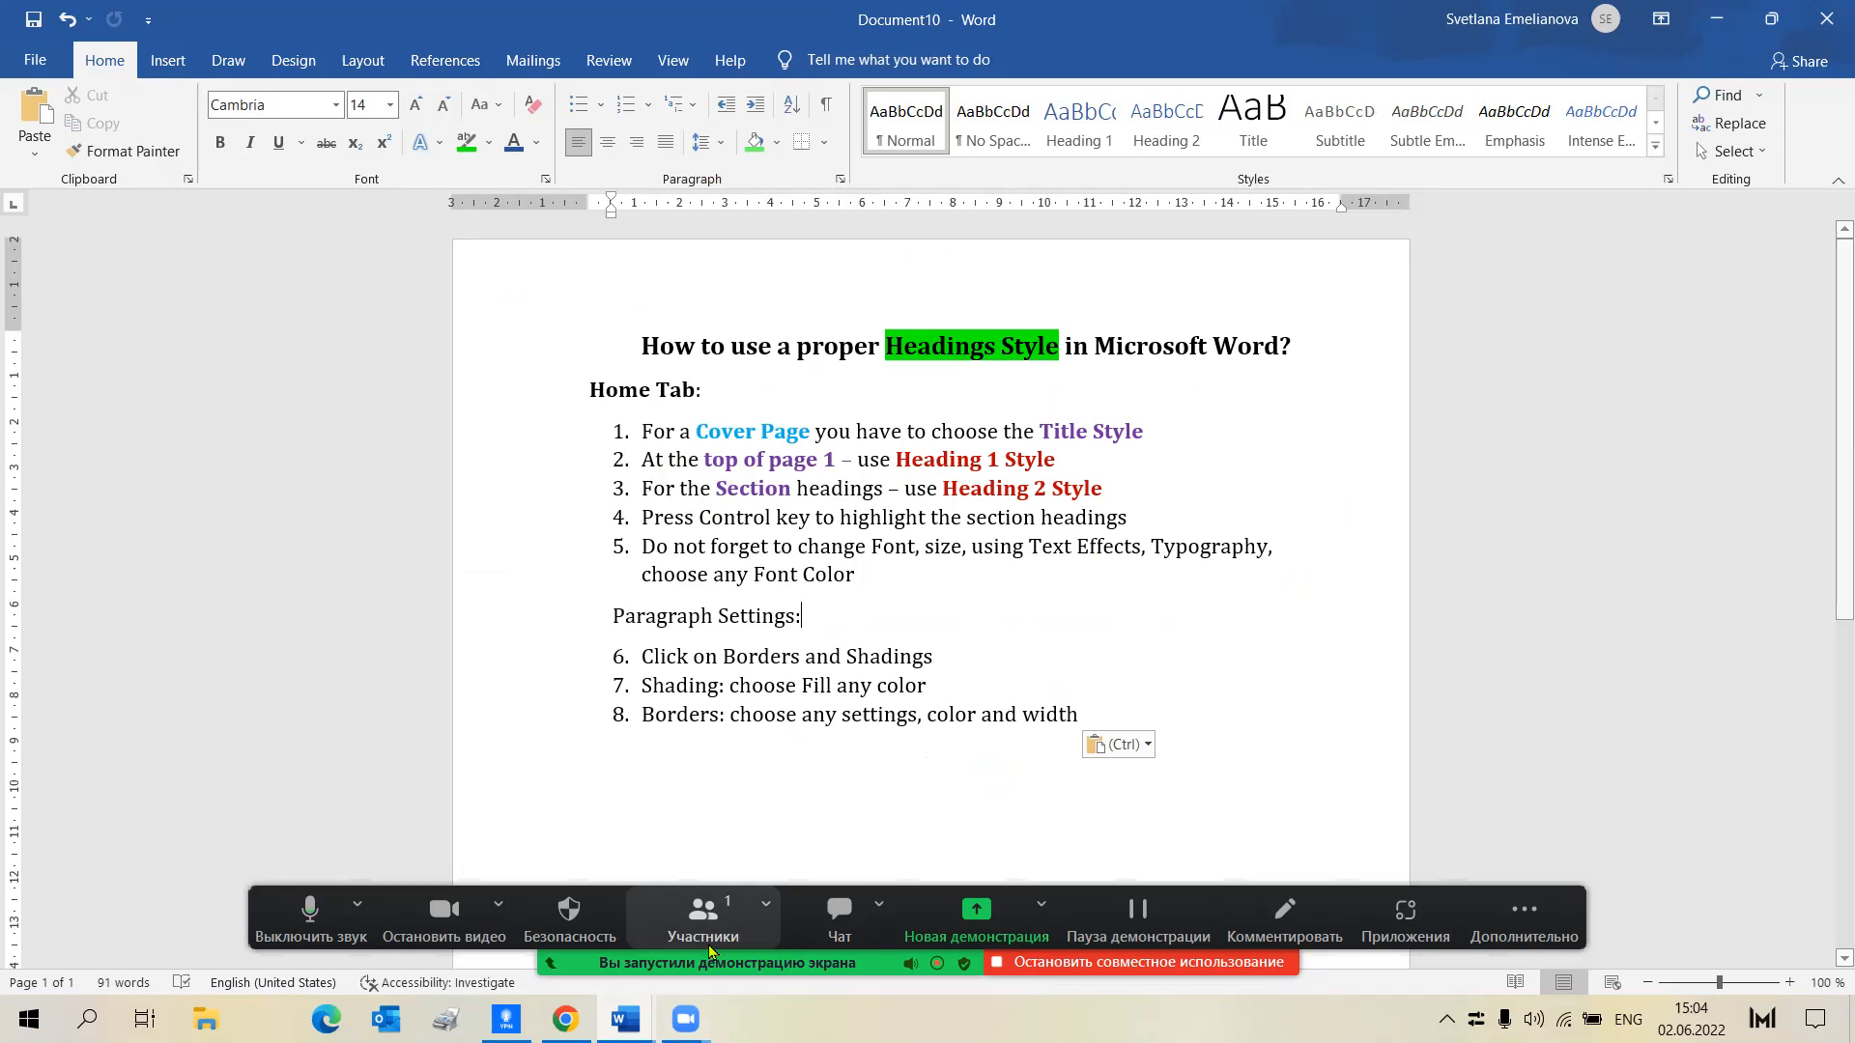
{"action": "mouse_move", "coordinate": [624, 1019]}
{"action": "left_click", "coordinate": [631, 934]}
Apply the Heading 1 style to the "MARINE ANGELFISH" line at the start of page 2
{"action": "scroll", "coordinate": [981, 550], "scroll_direction": "down", "scroll_amount": 15}
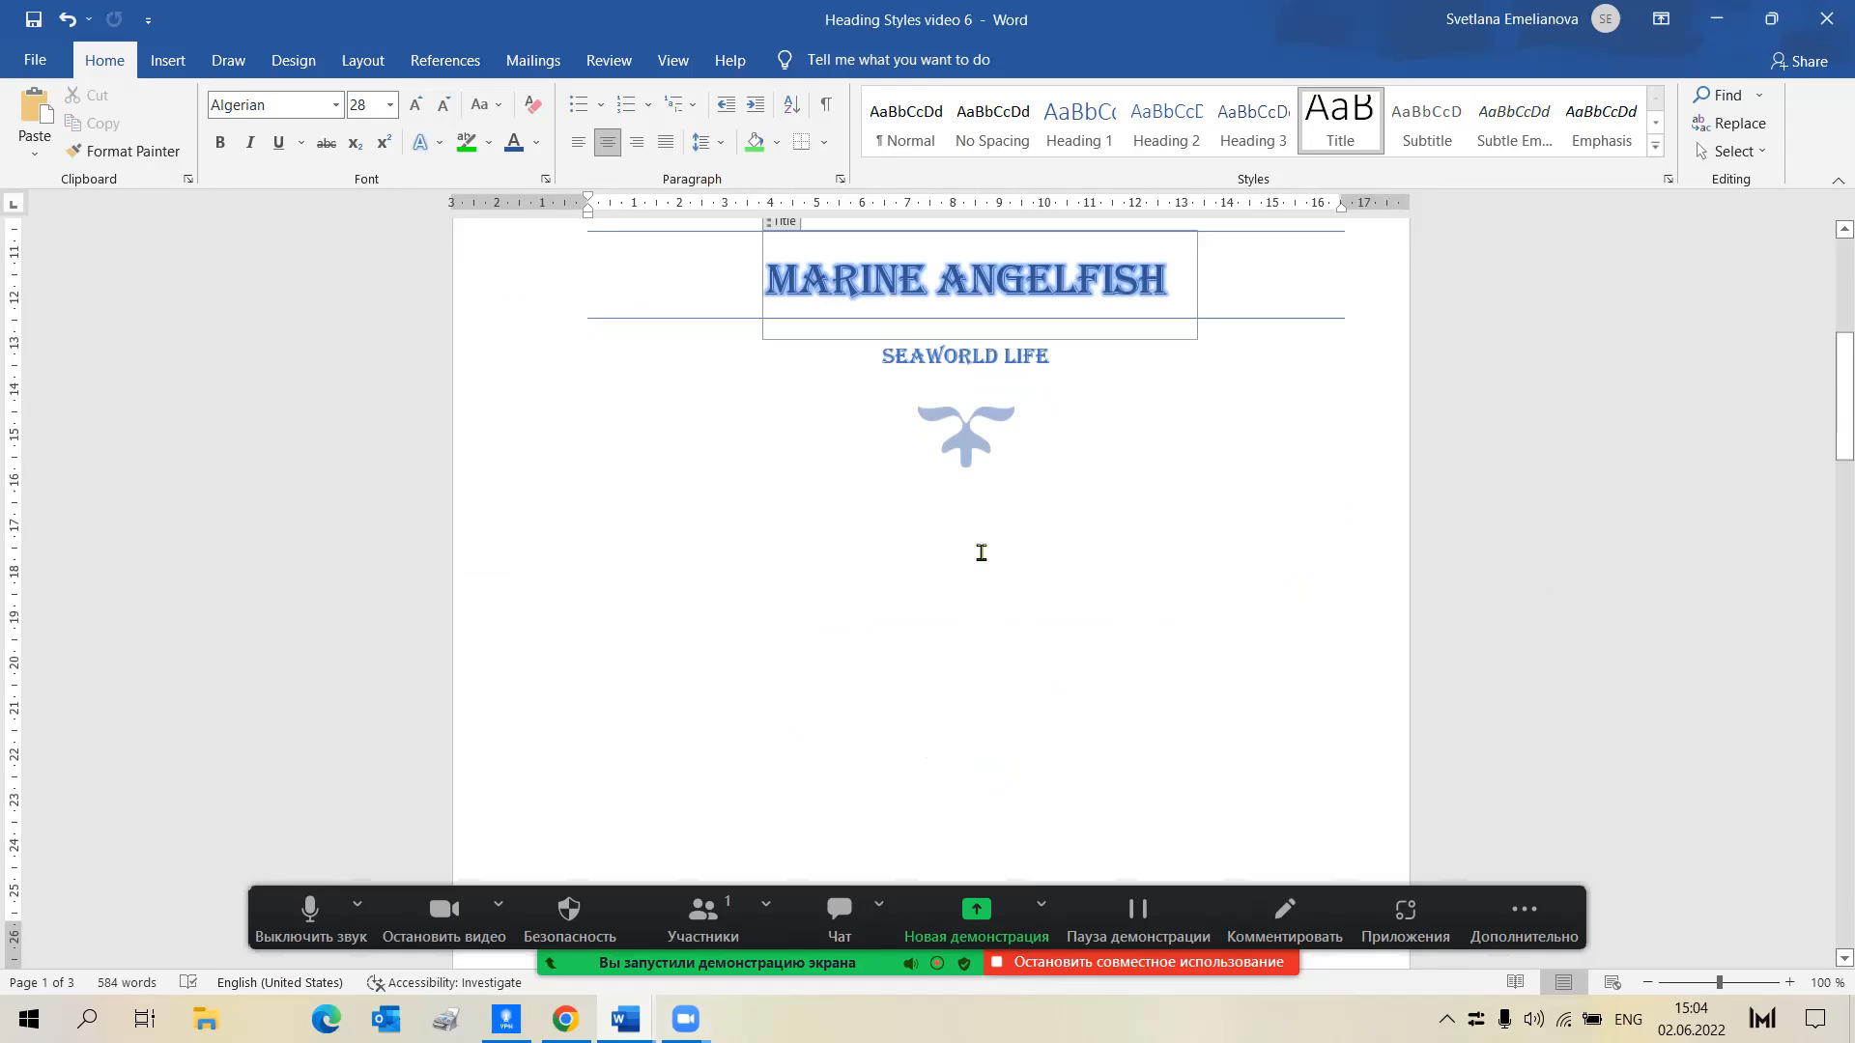
{"action": "scroll", "coordinate": [1004, 528], "scroll_direction": "up", "scroll_amount": 1}
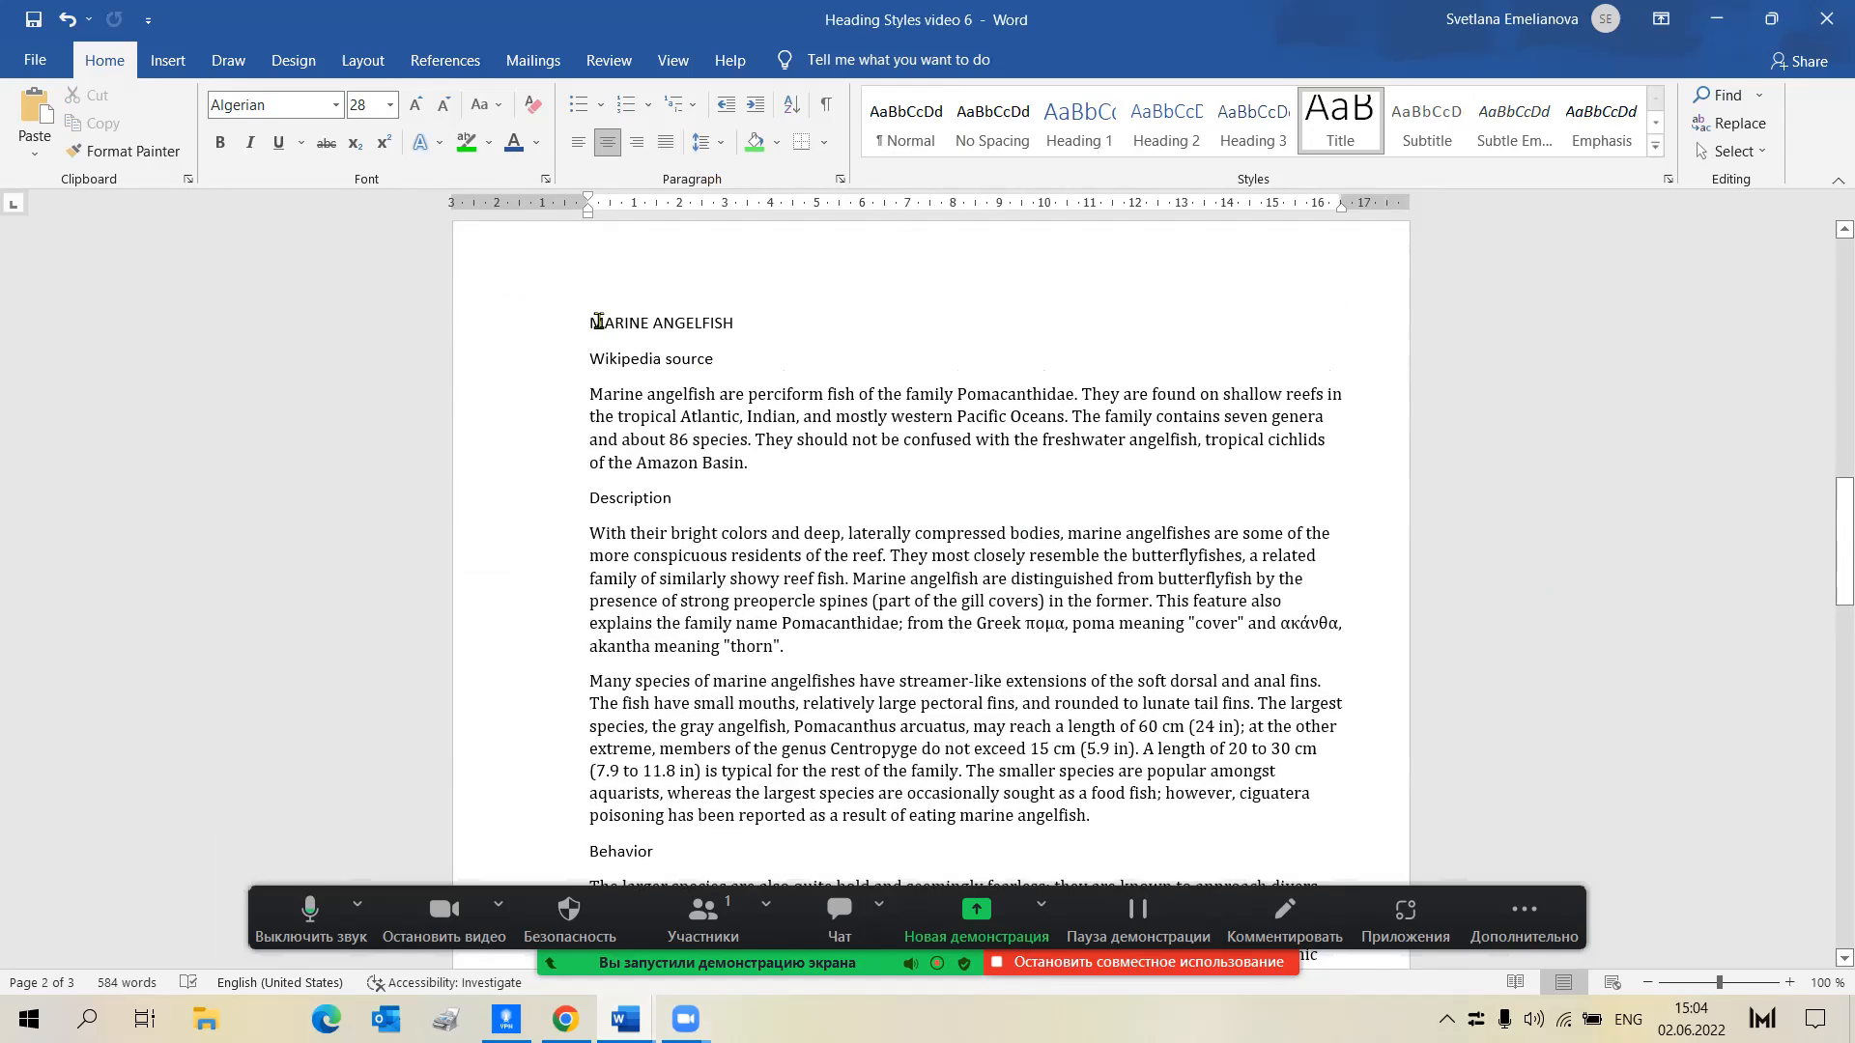
{"action": "left_click_drag", "start_coordinate": [589, 318], "coordinate": [731, 321]}
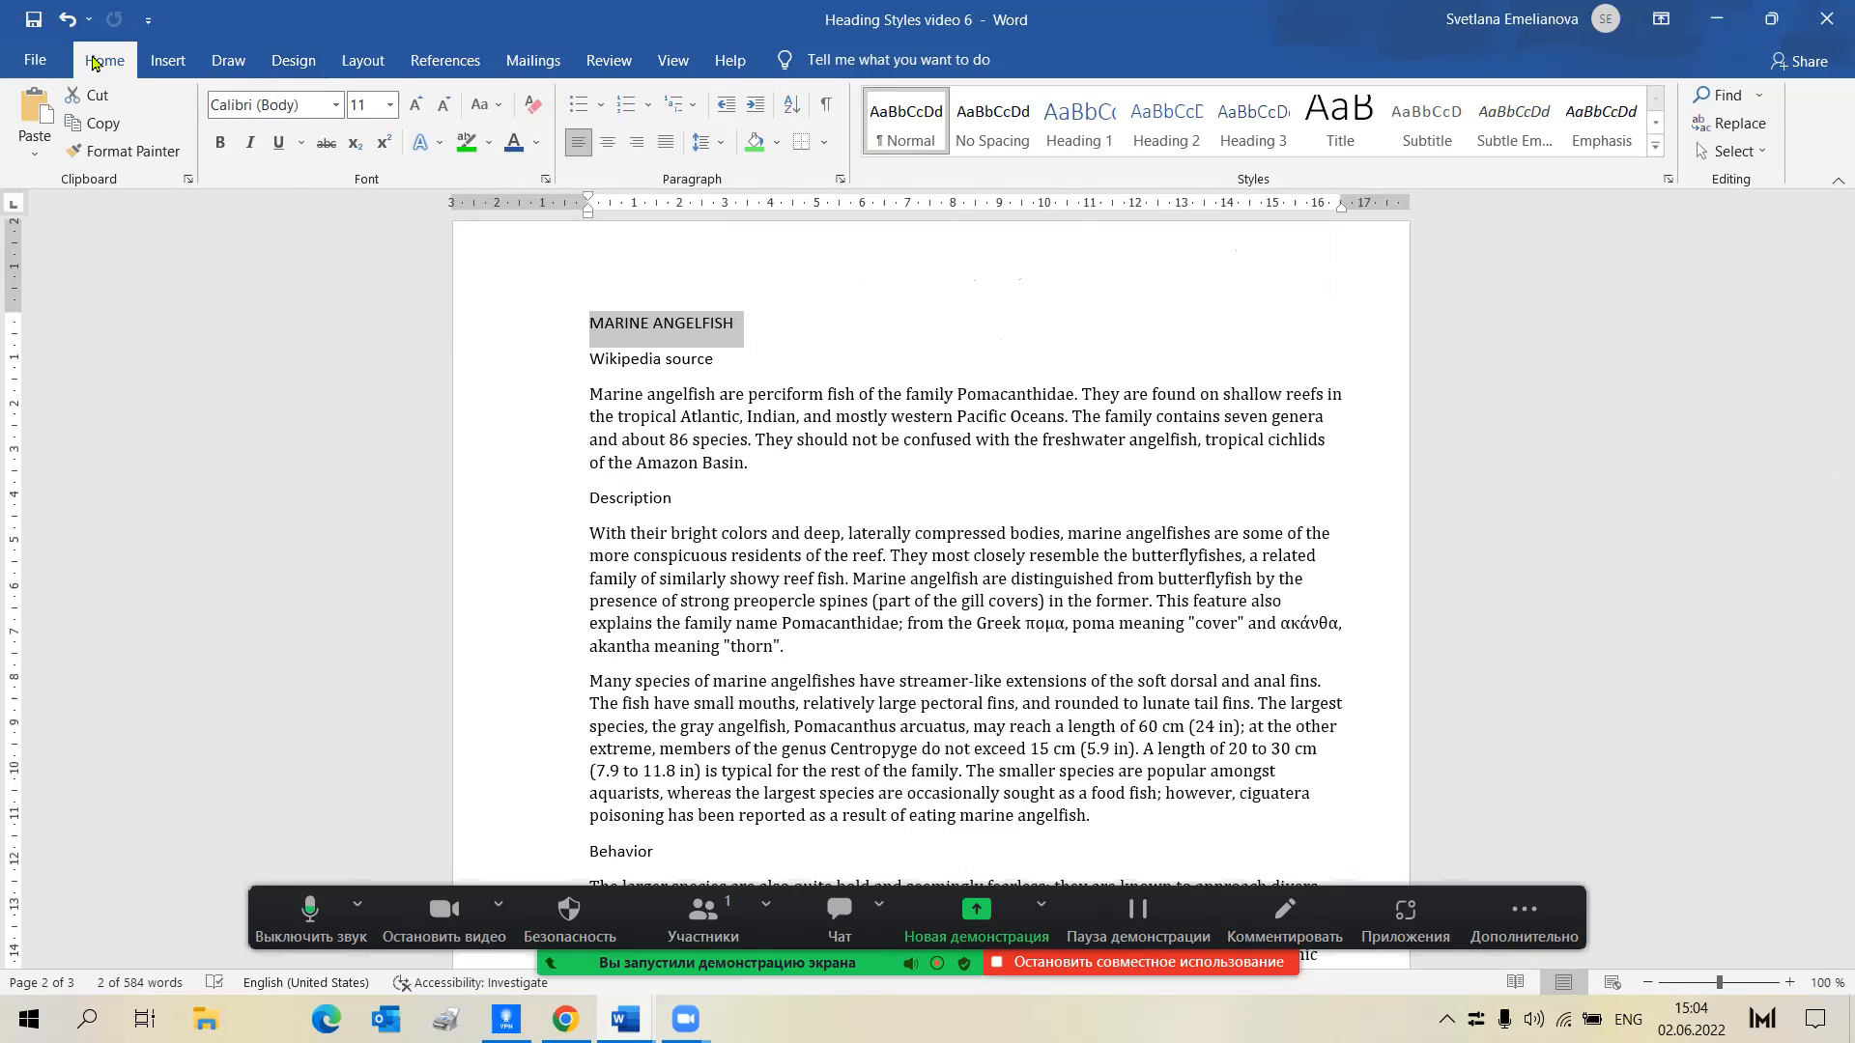
{"action": "left_click", "coordinate": [1090, 133]}
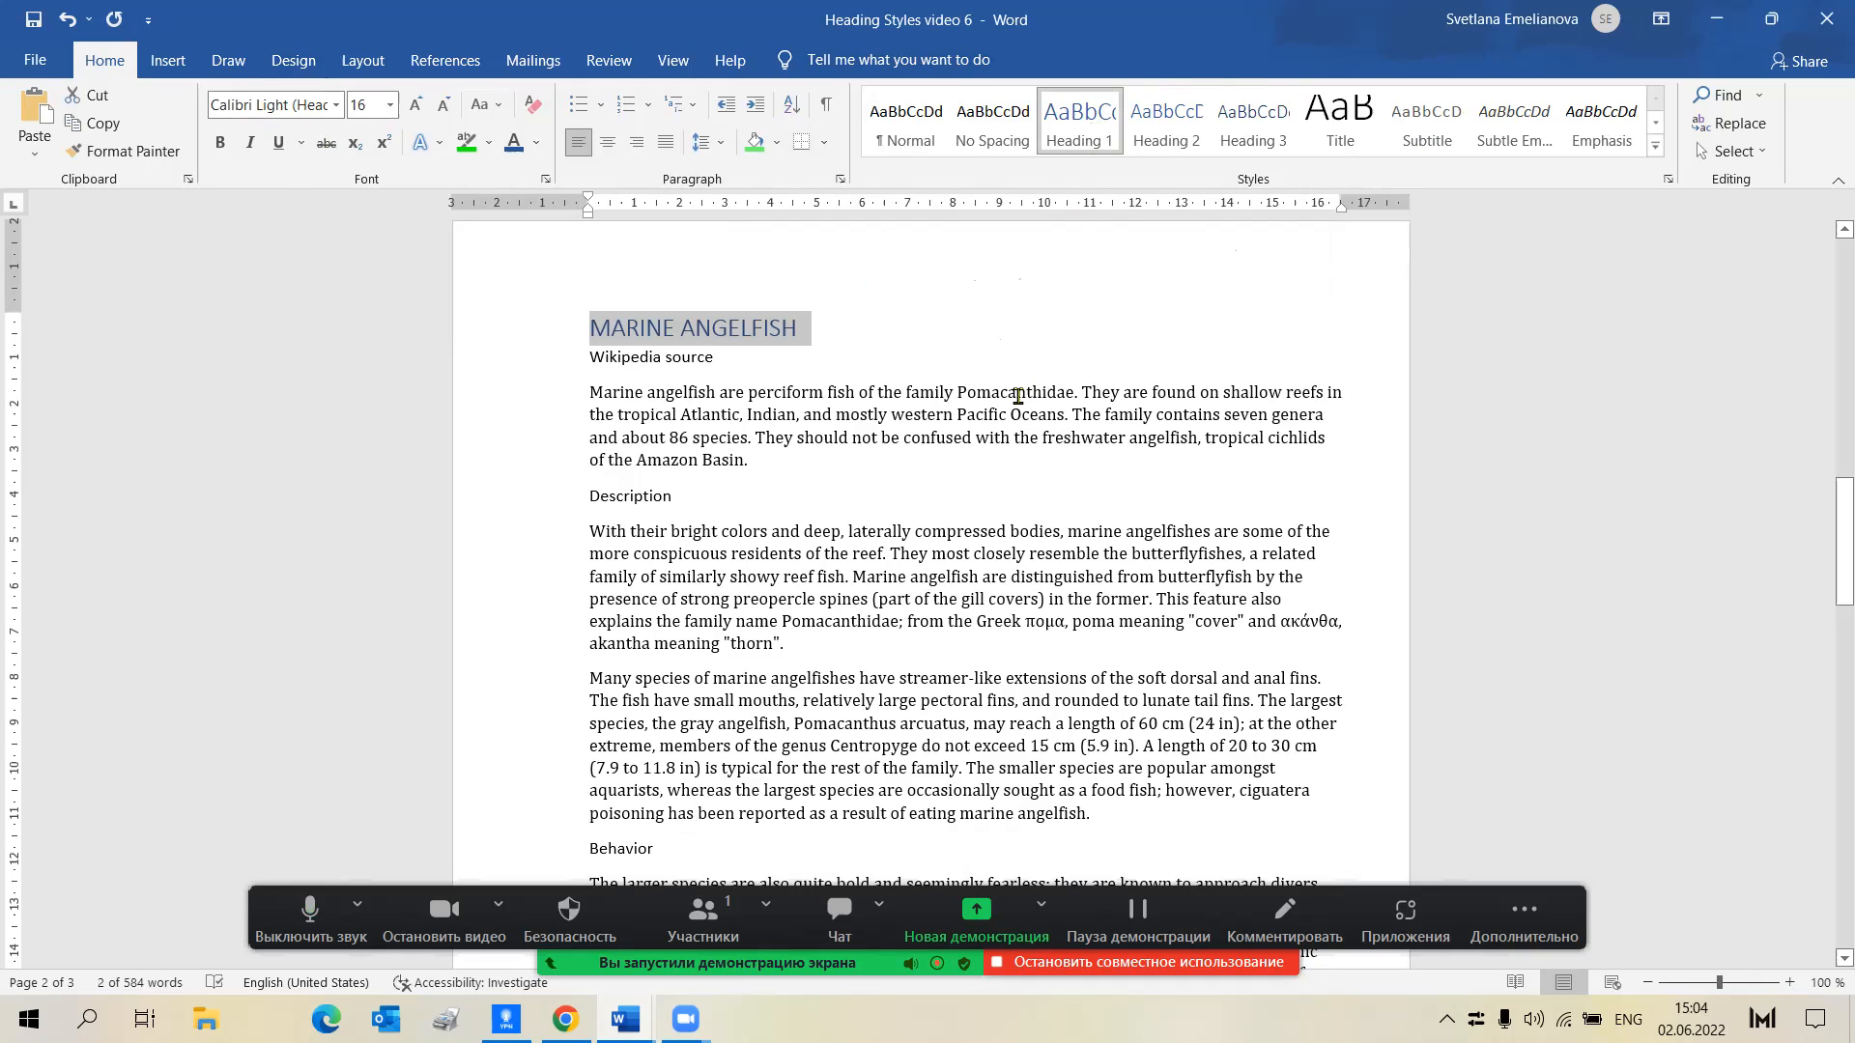
Change the "MARINE ANGELFISH" heading on page 2 to the Algerian font at size 20
{"action": "left_click", "coordinate": [338, 106]}
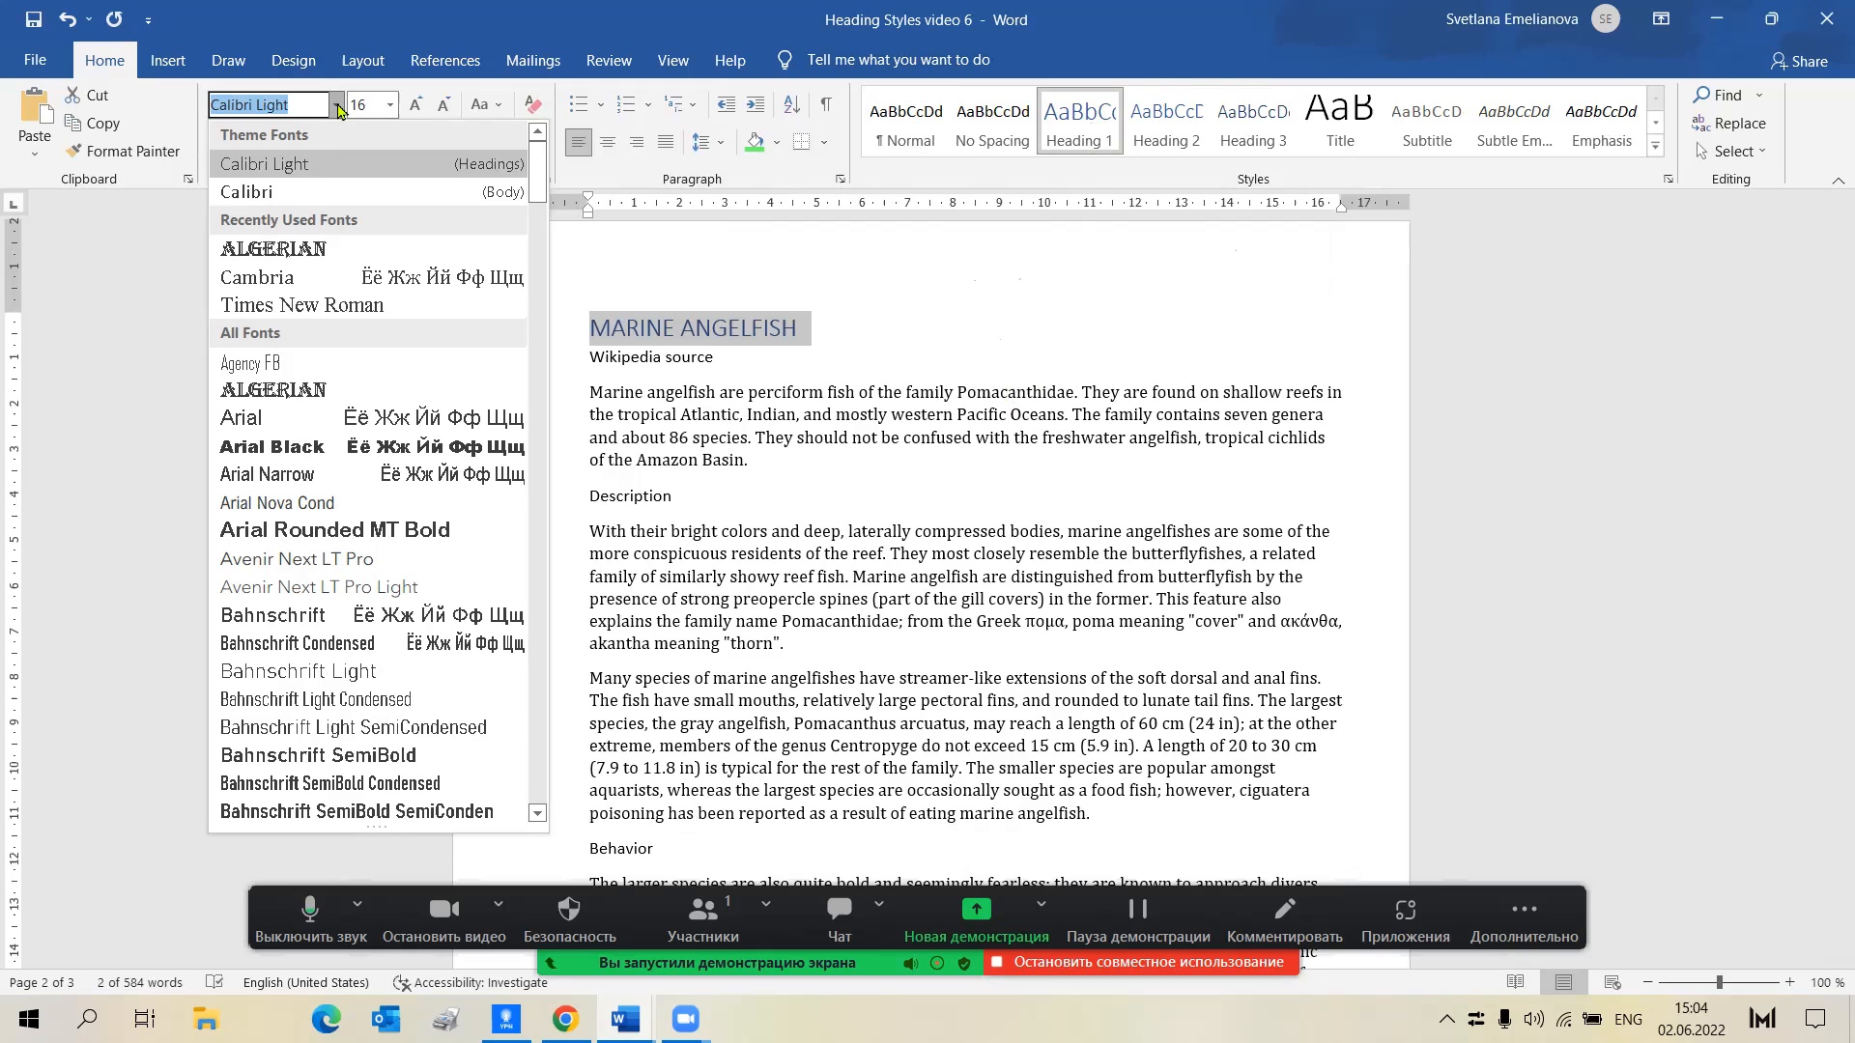
{"action": "left_click", "coordinate": [319, 251]}
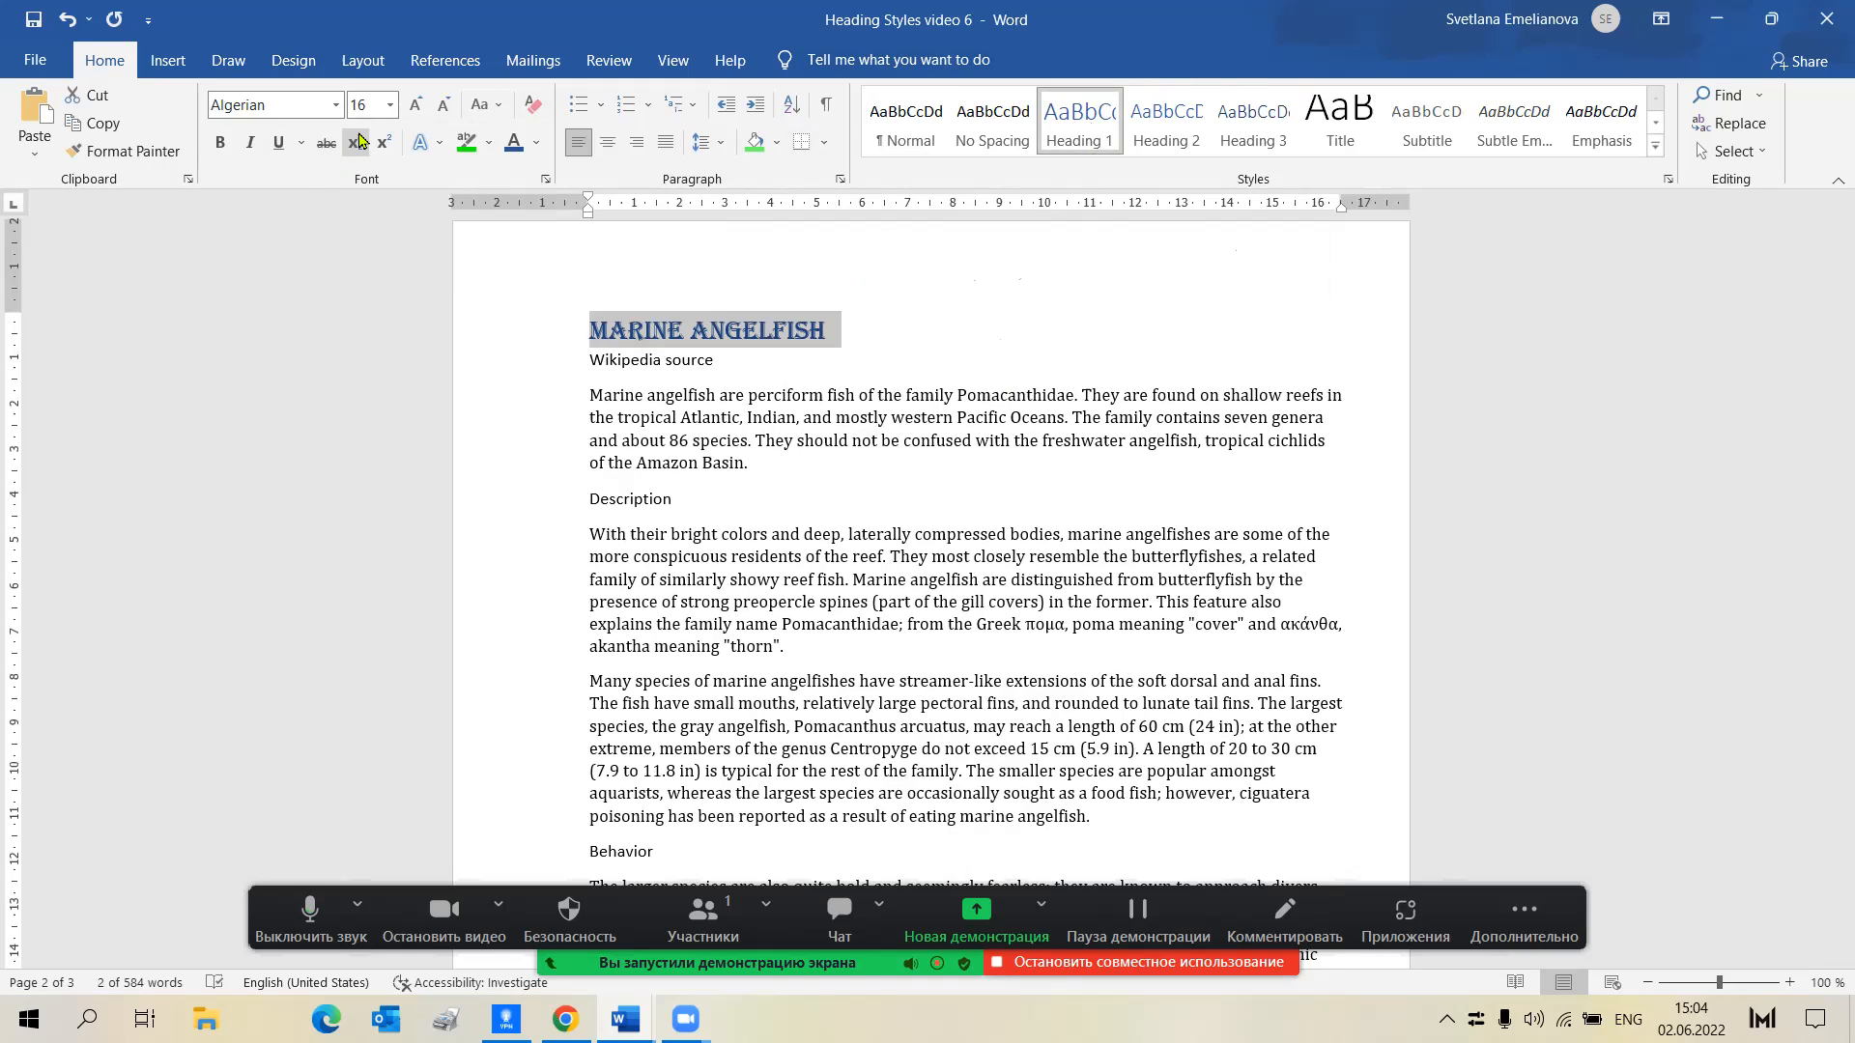
{"action": "left_click", "coordinate": [414, 107]}
{"action": "left_click", "coordinate": [414, 108]}
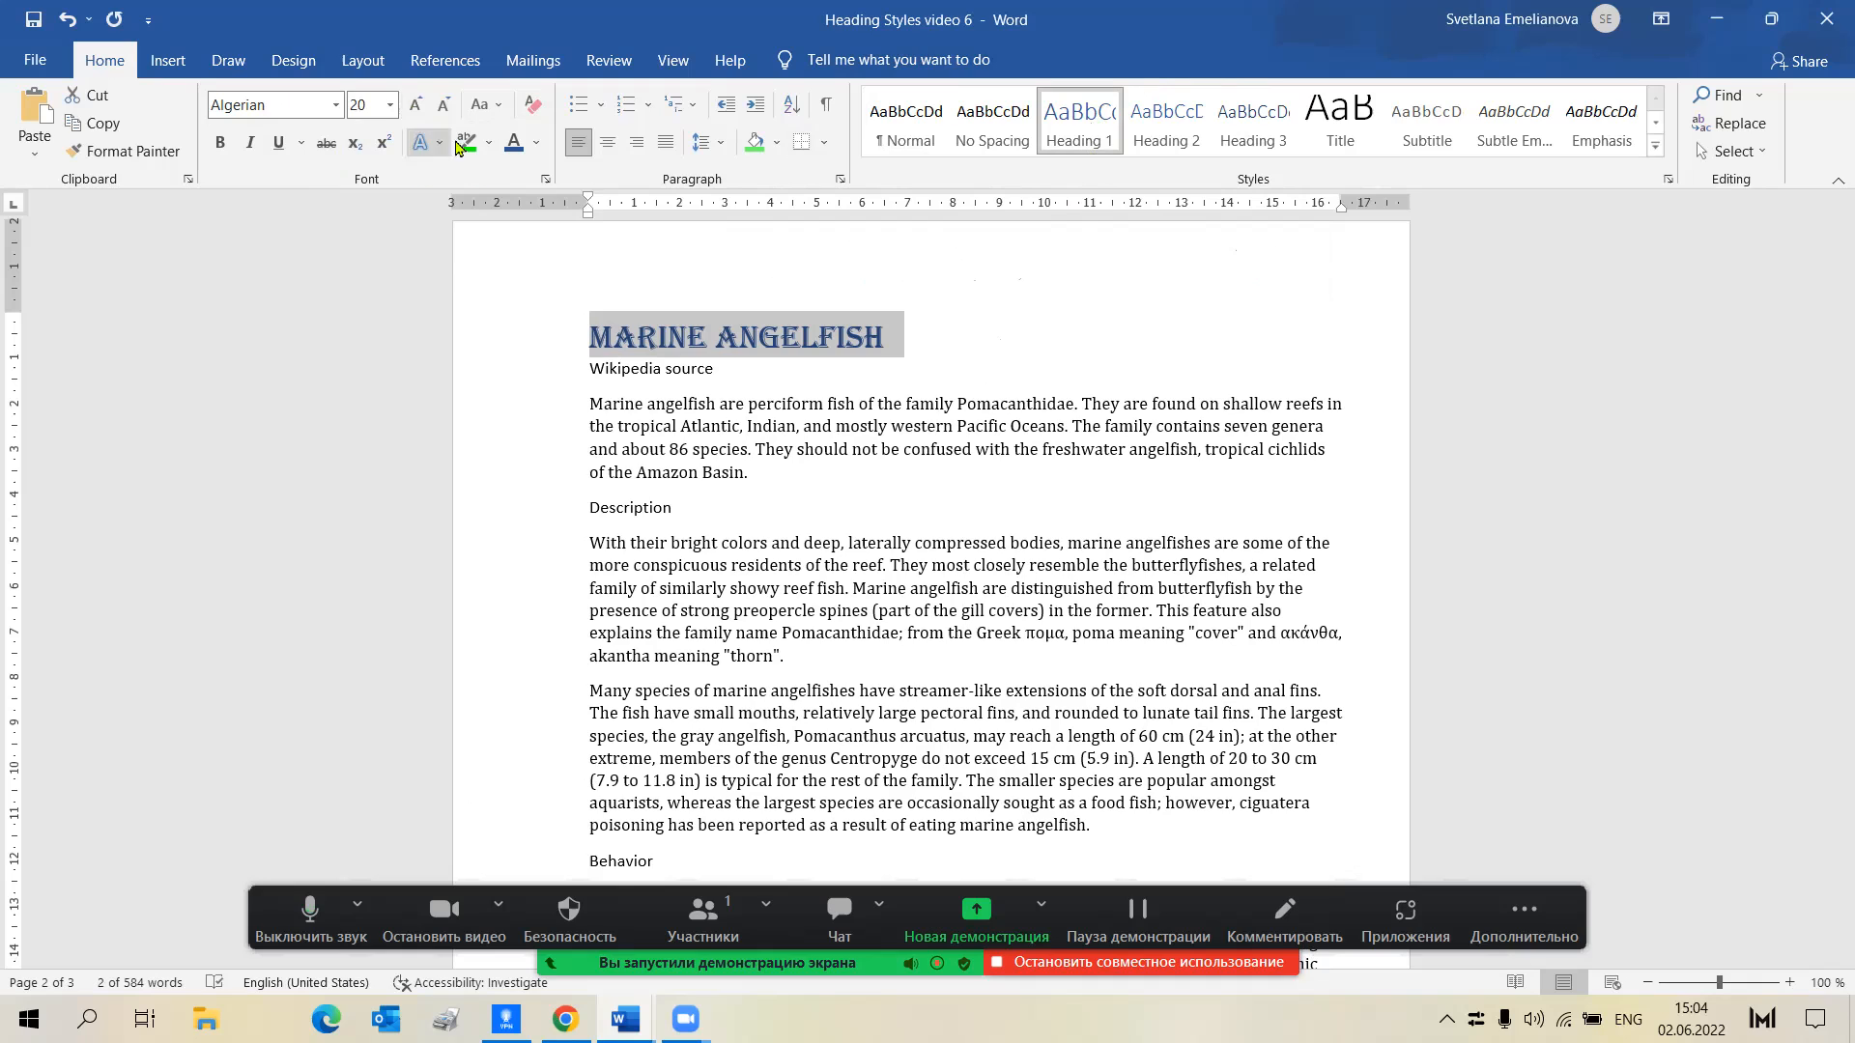
Give the page 2 heading the smallest green glow variation and a purple font color
{"action": "left_click", "coordinate": [439, 143]}
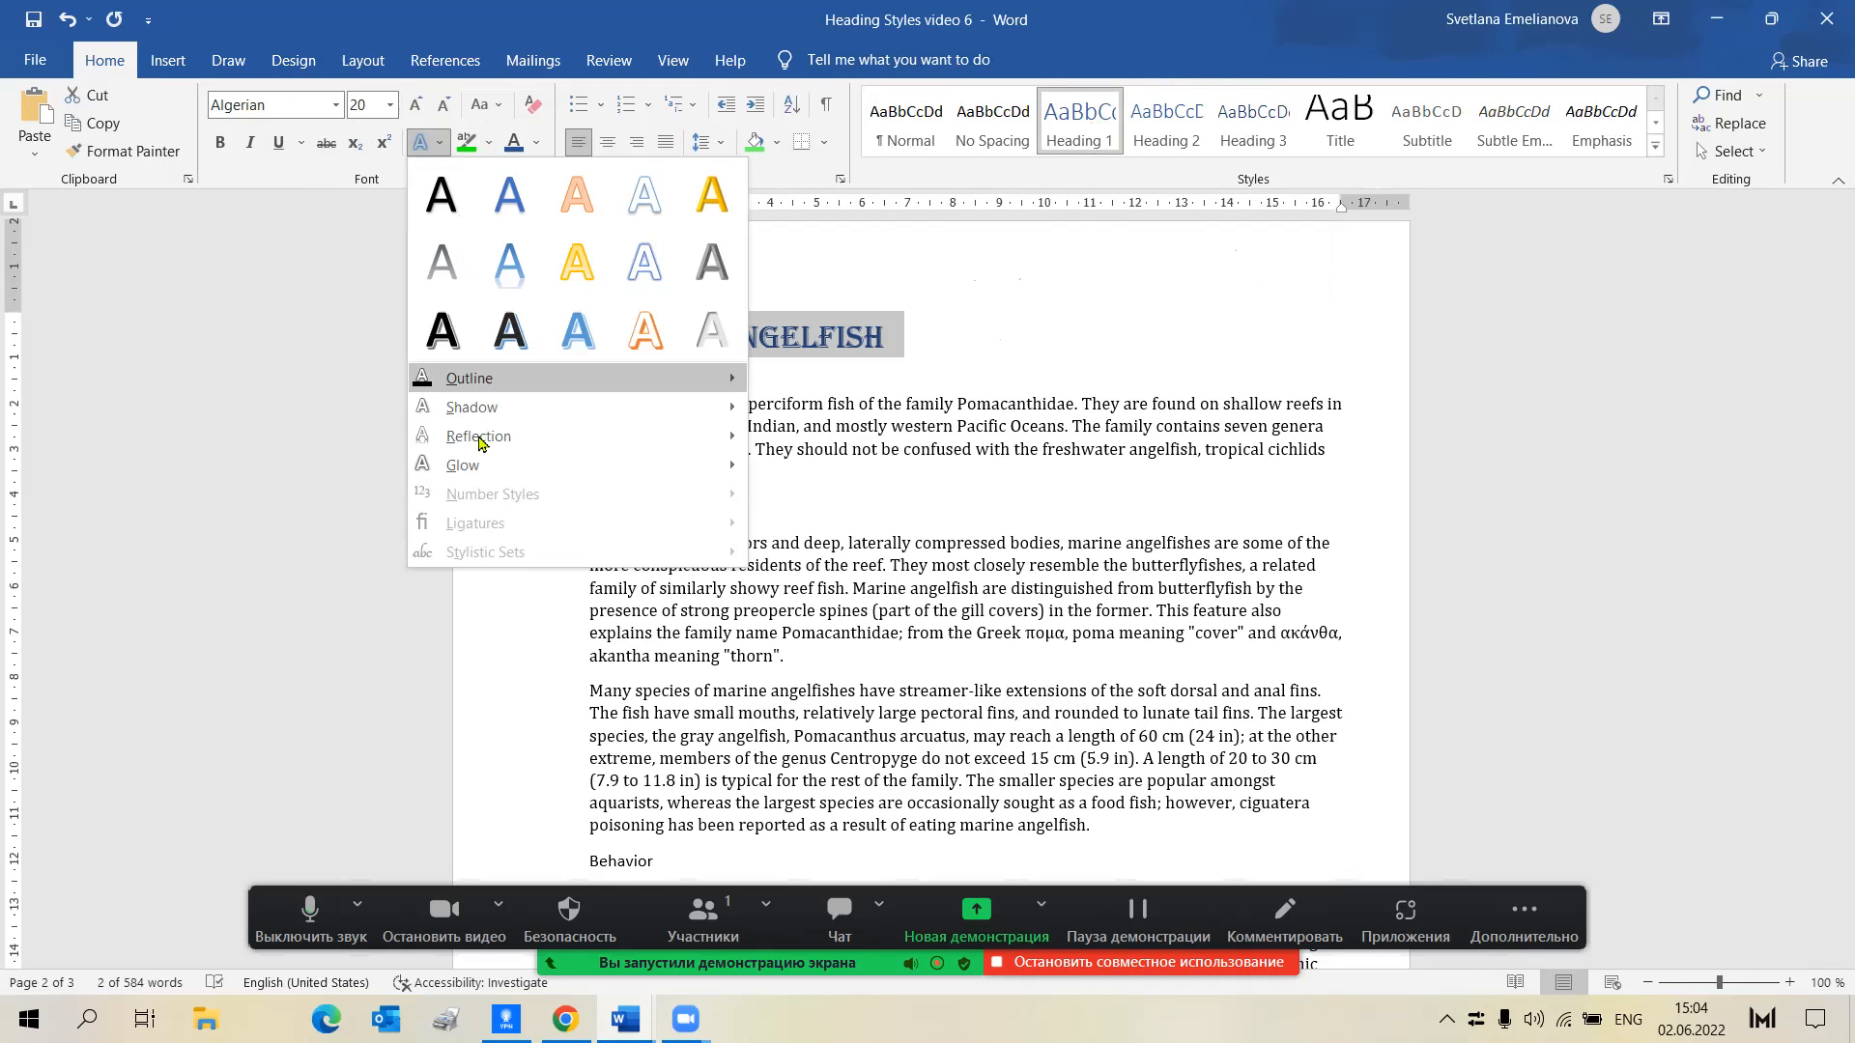
{"action": "mouse_move", "coordinate": [478, 467]}
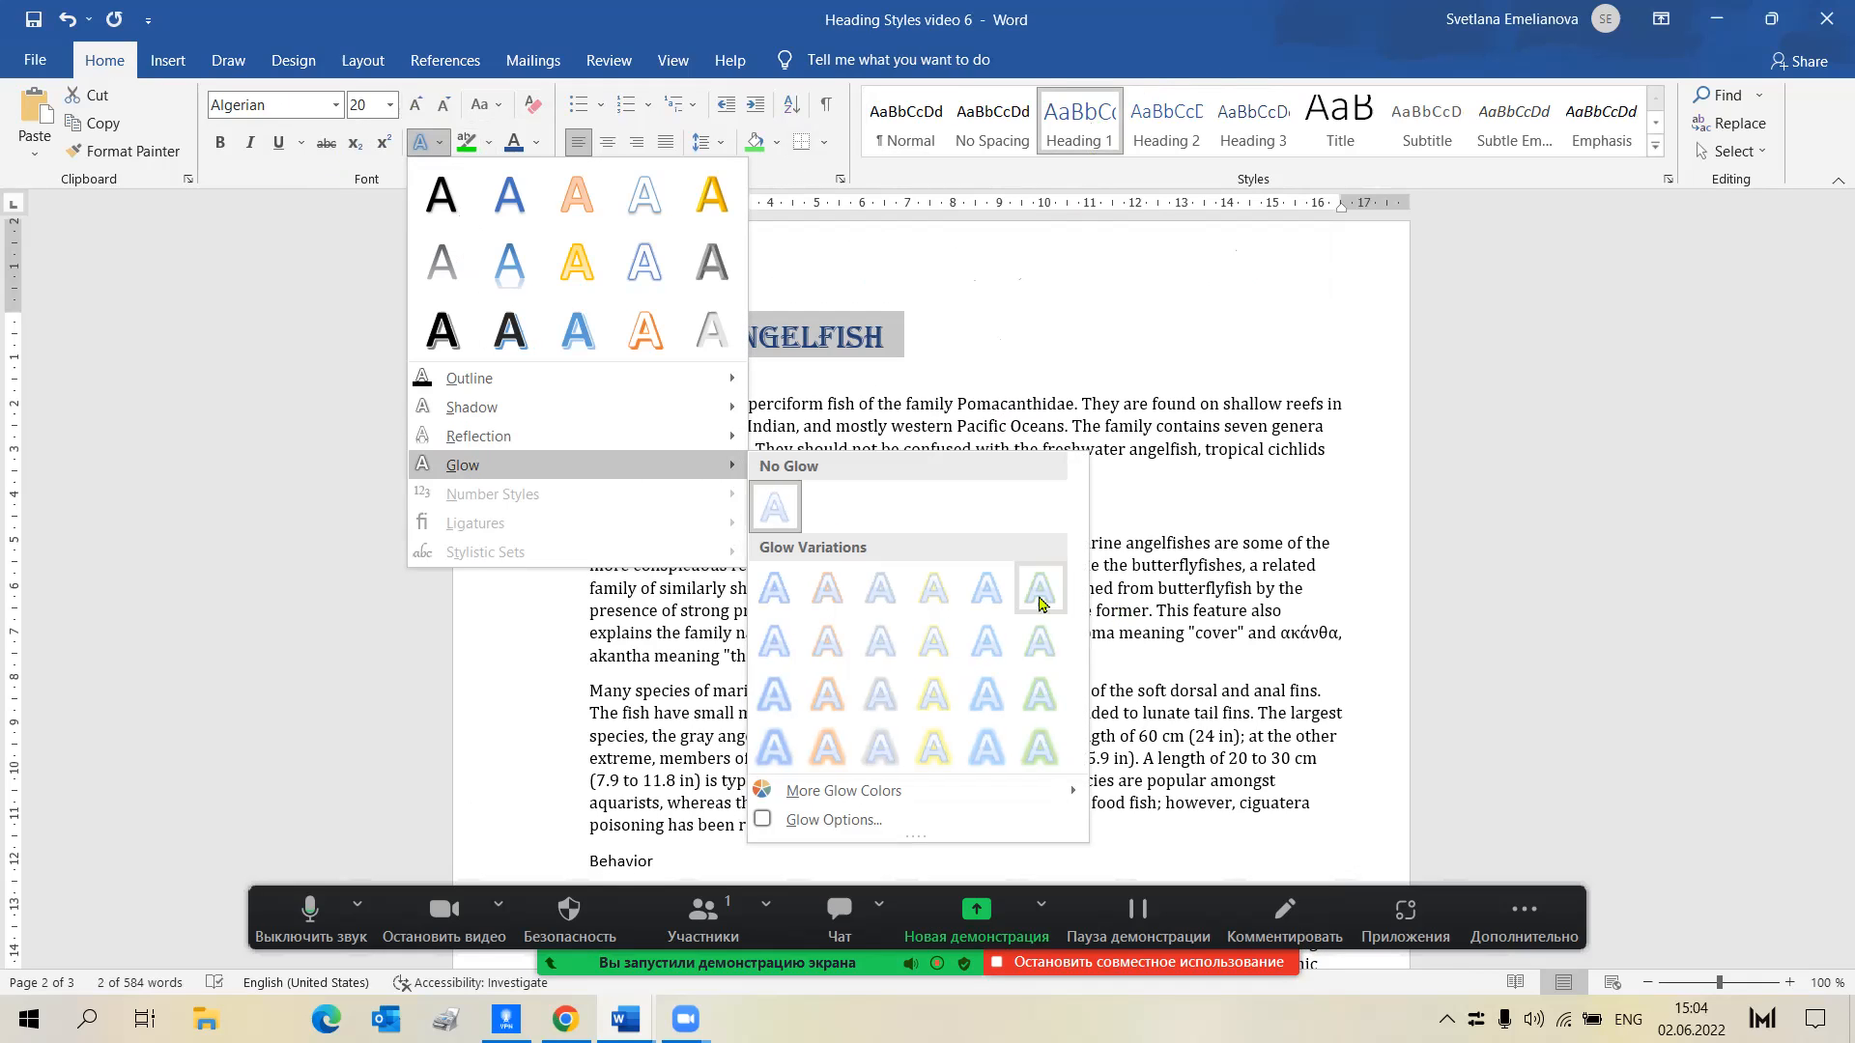
{"action": "left_click", "coordinate": [1026, 592]}
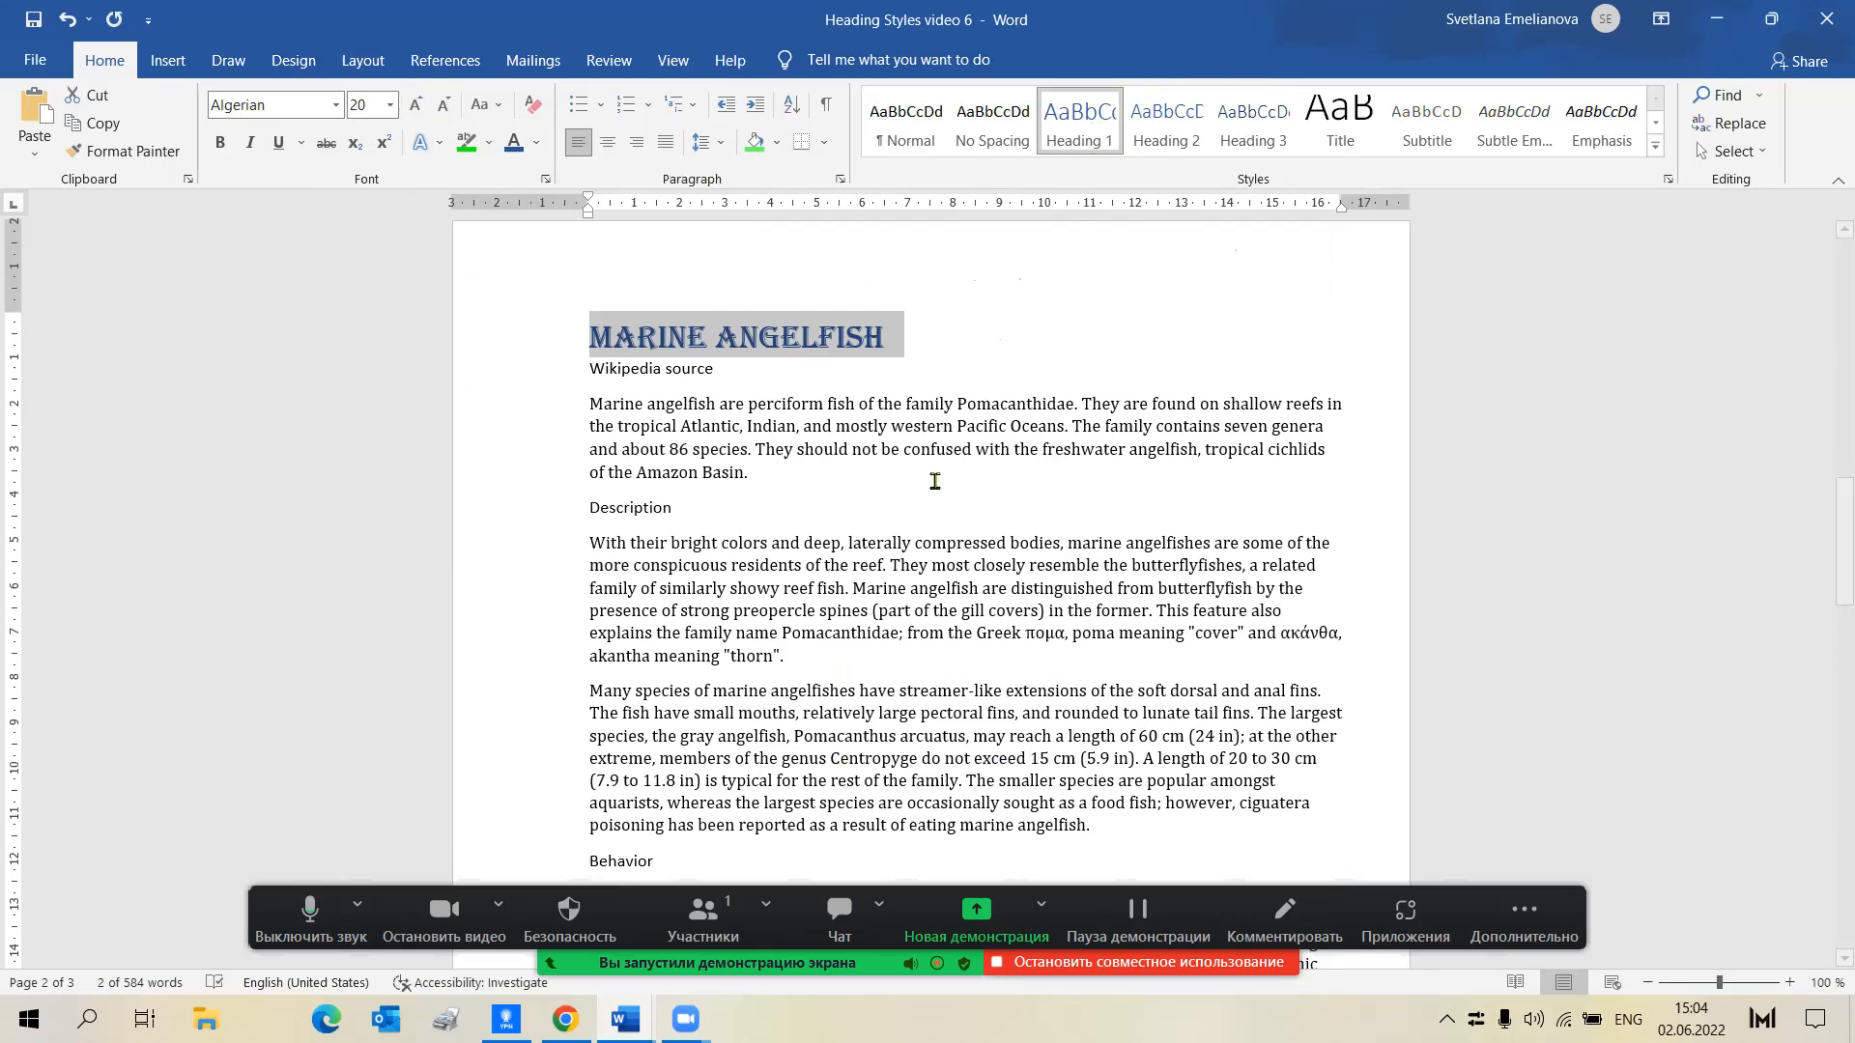
{"action": "left_click", "coordinate": [536, 143]}
{"action": "left_click", "coordinate": [686, 357]}
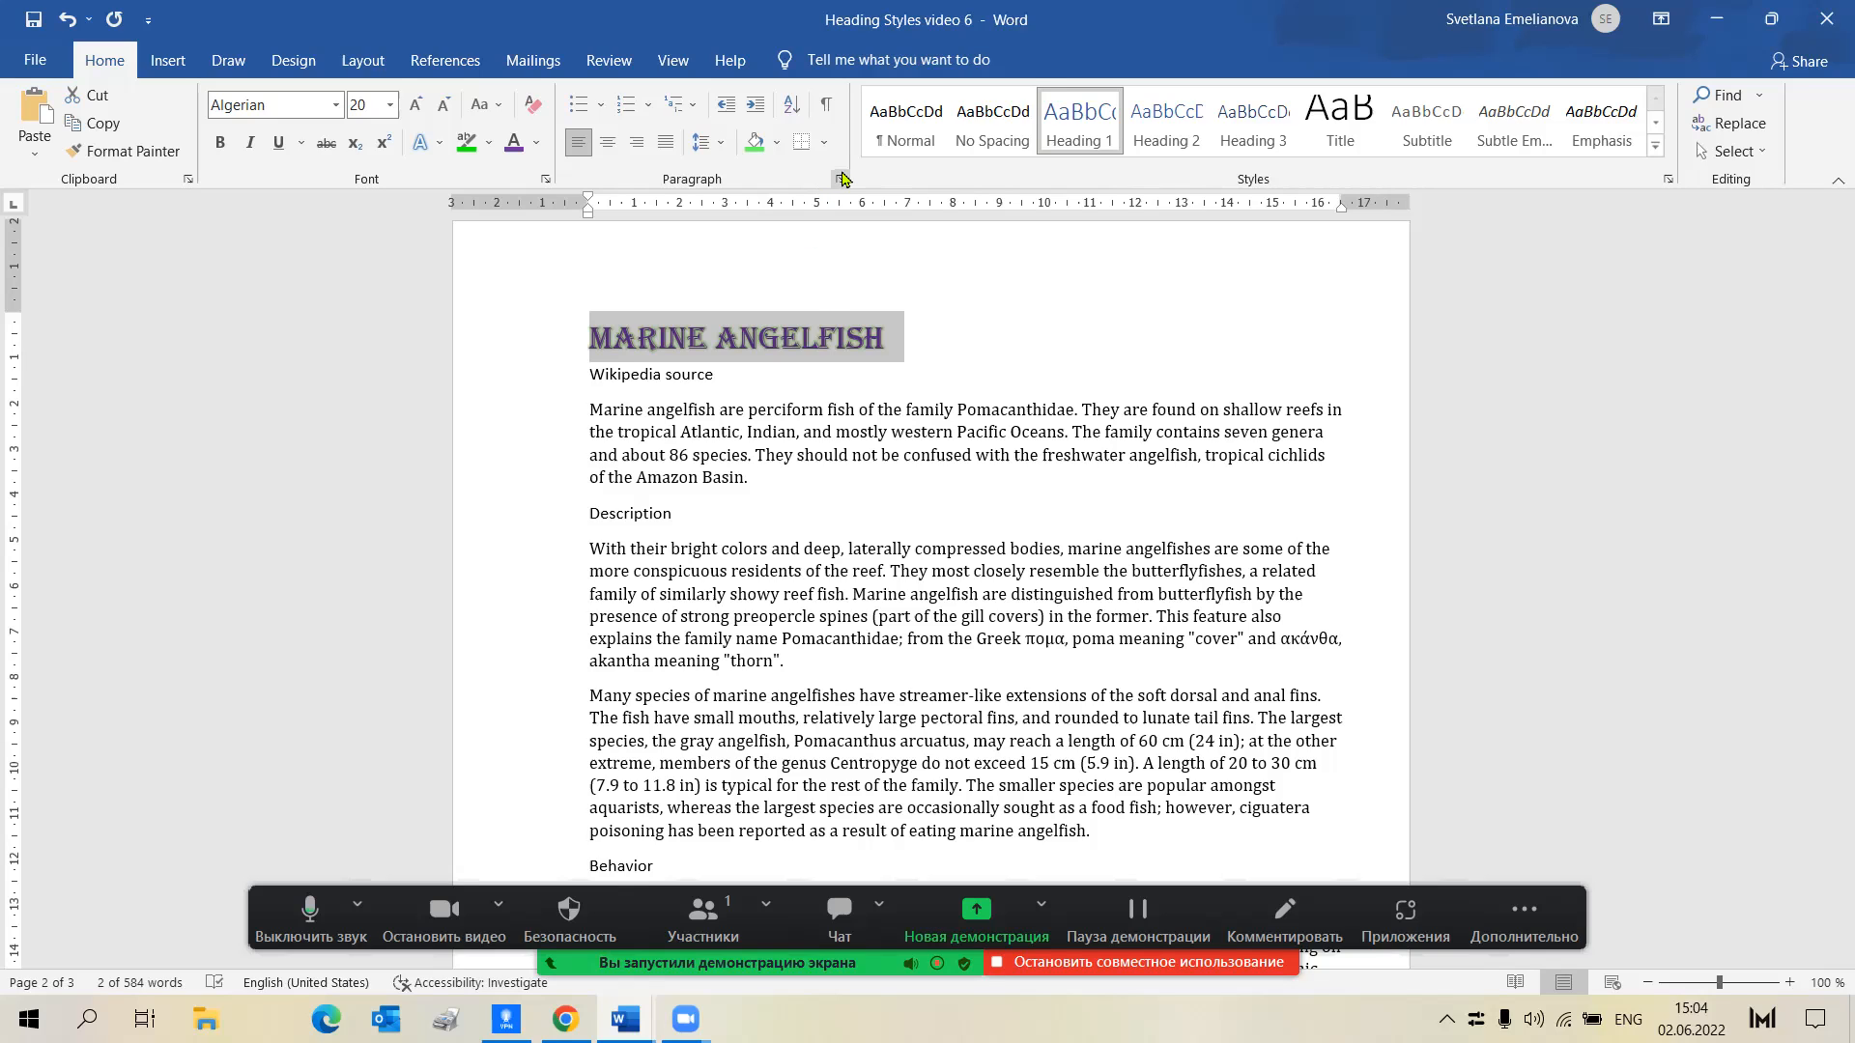
In Borders and Shading, set up a light blue, 1 ½ pt bottom border for the heading's paragraph
{"action": "left_click", "coordinate": [827, 145]}
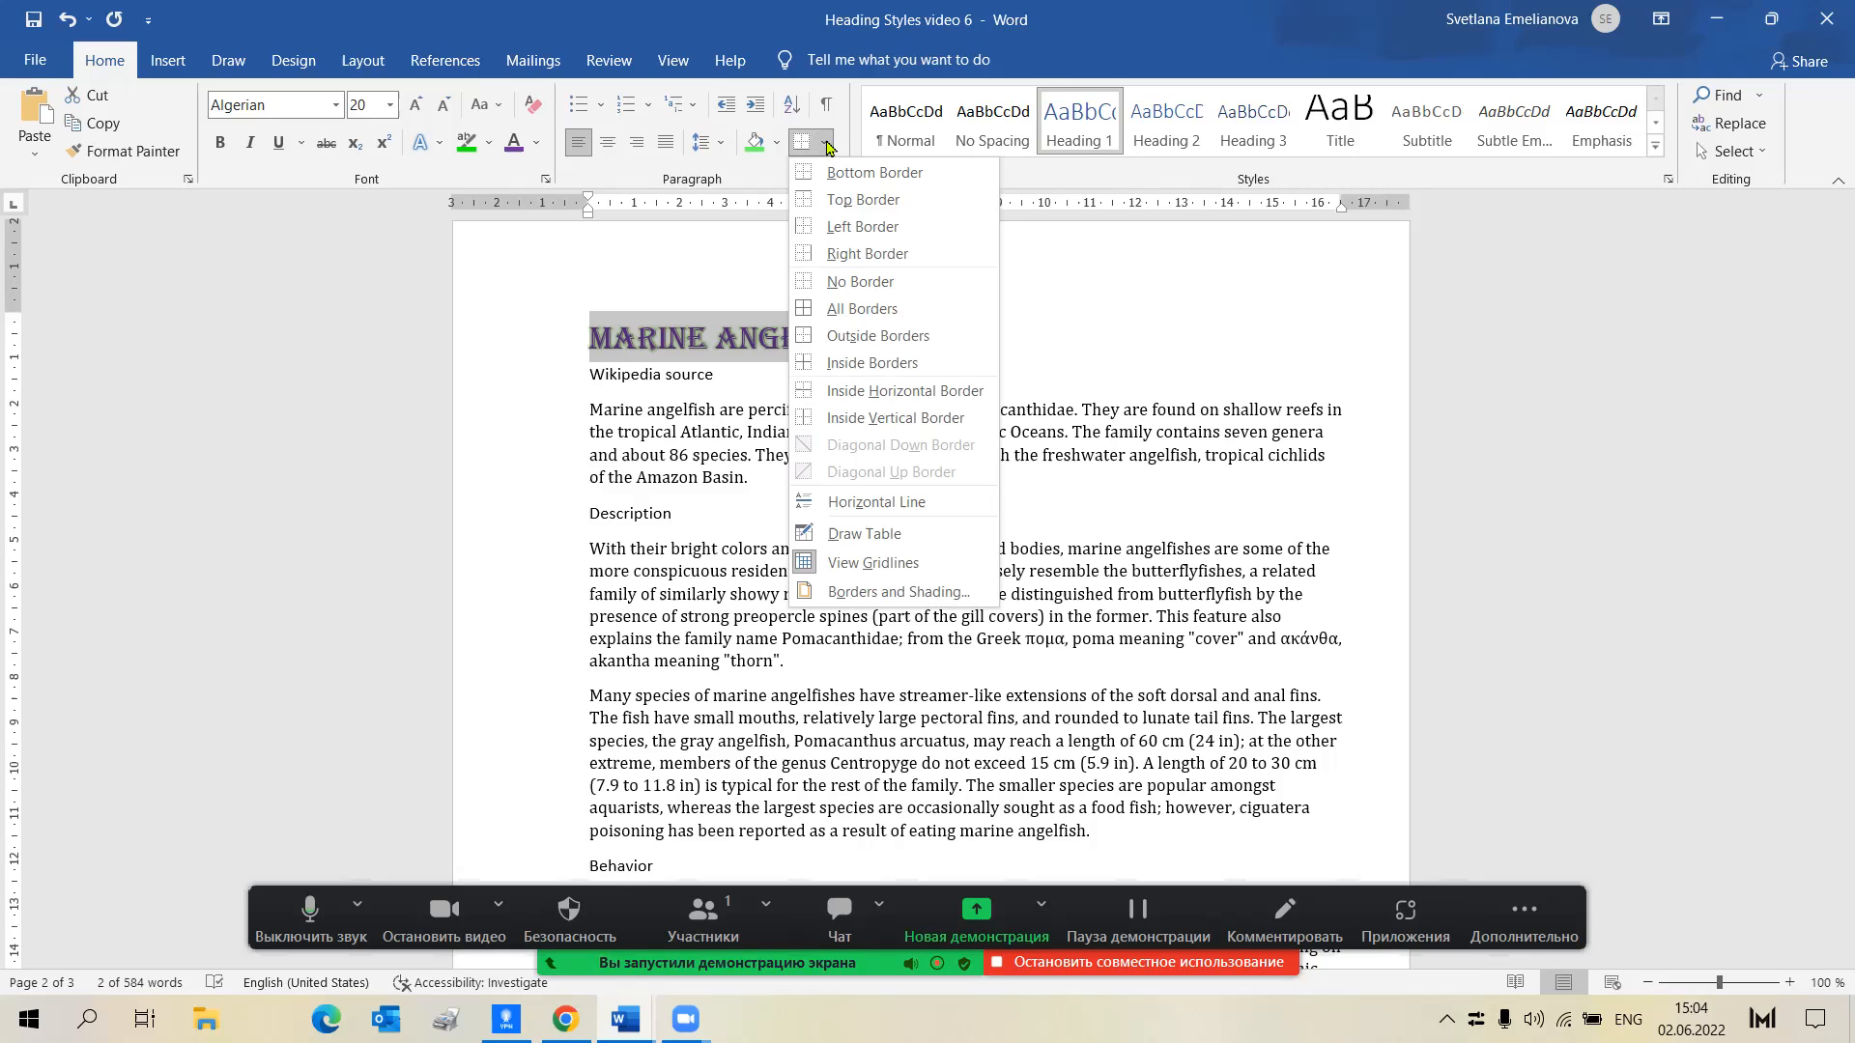
{"action": "left_click", "coordinate": [860, 590]}
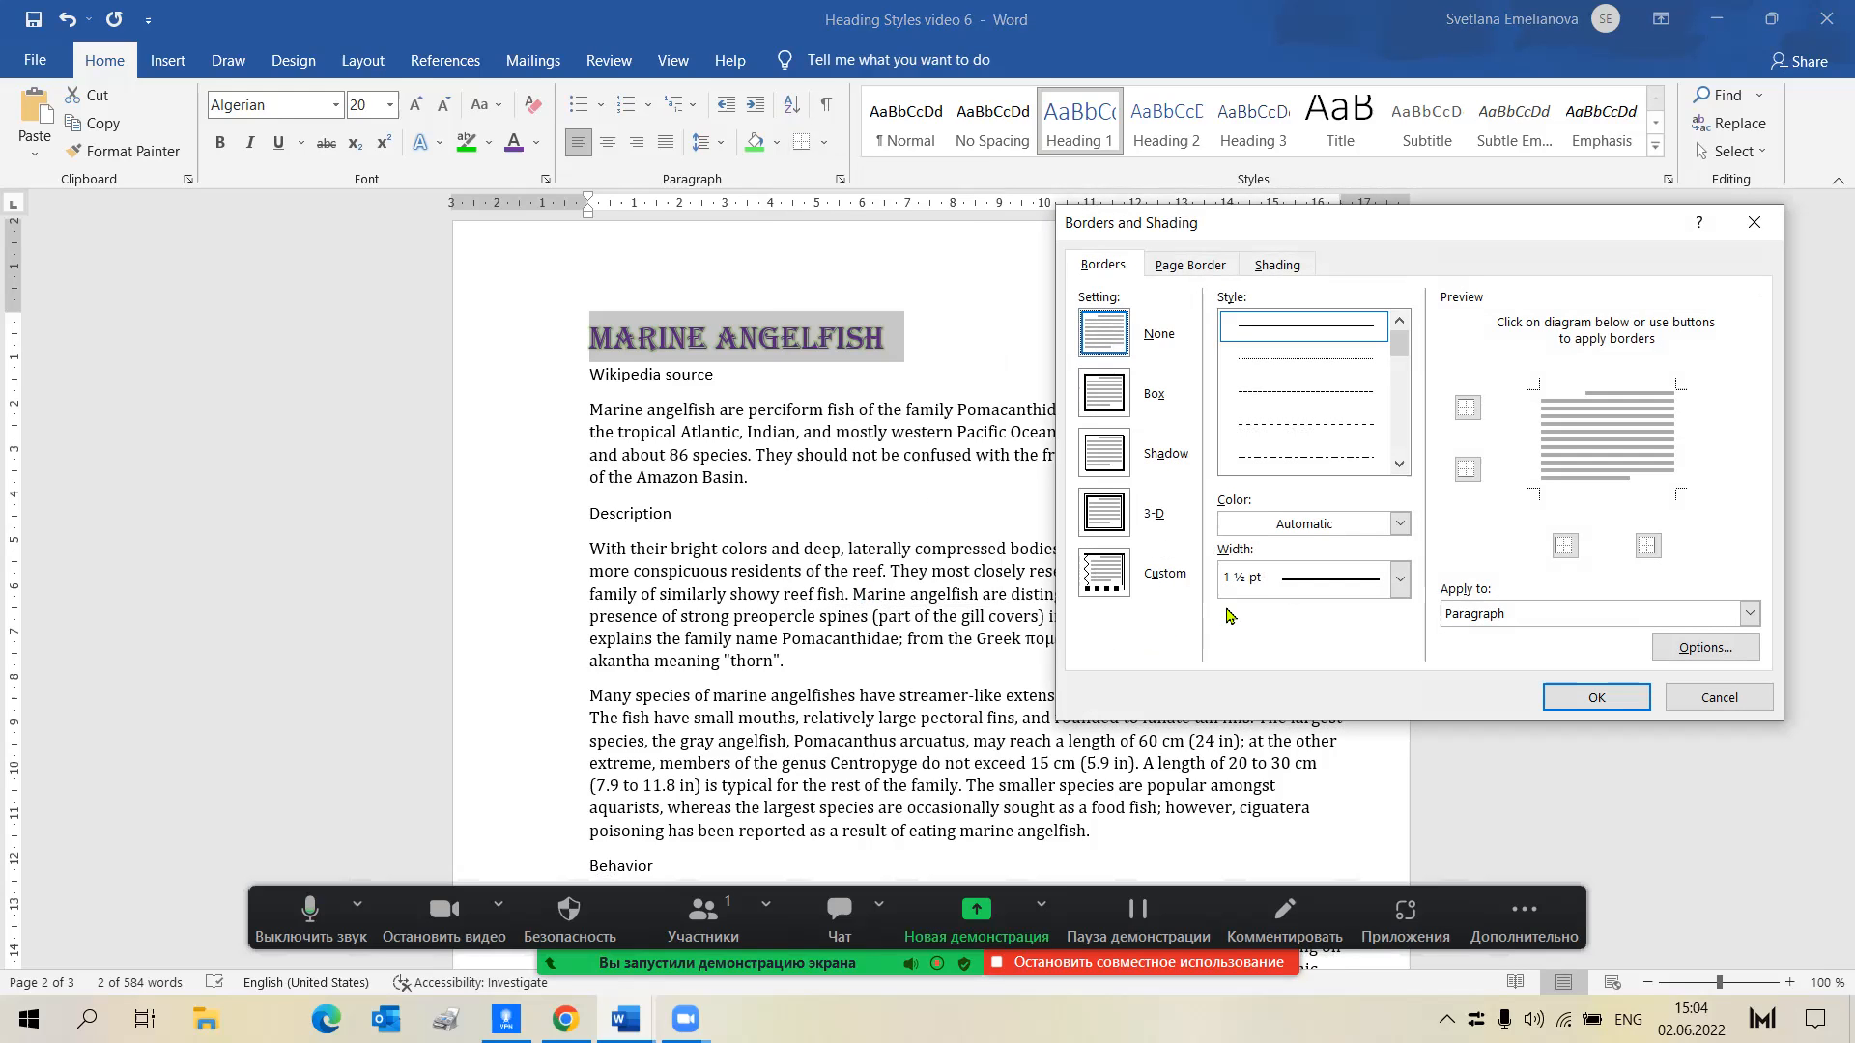
{"action": "left_click", "coordinate": [1399, 525]}
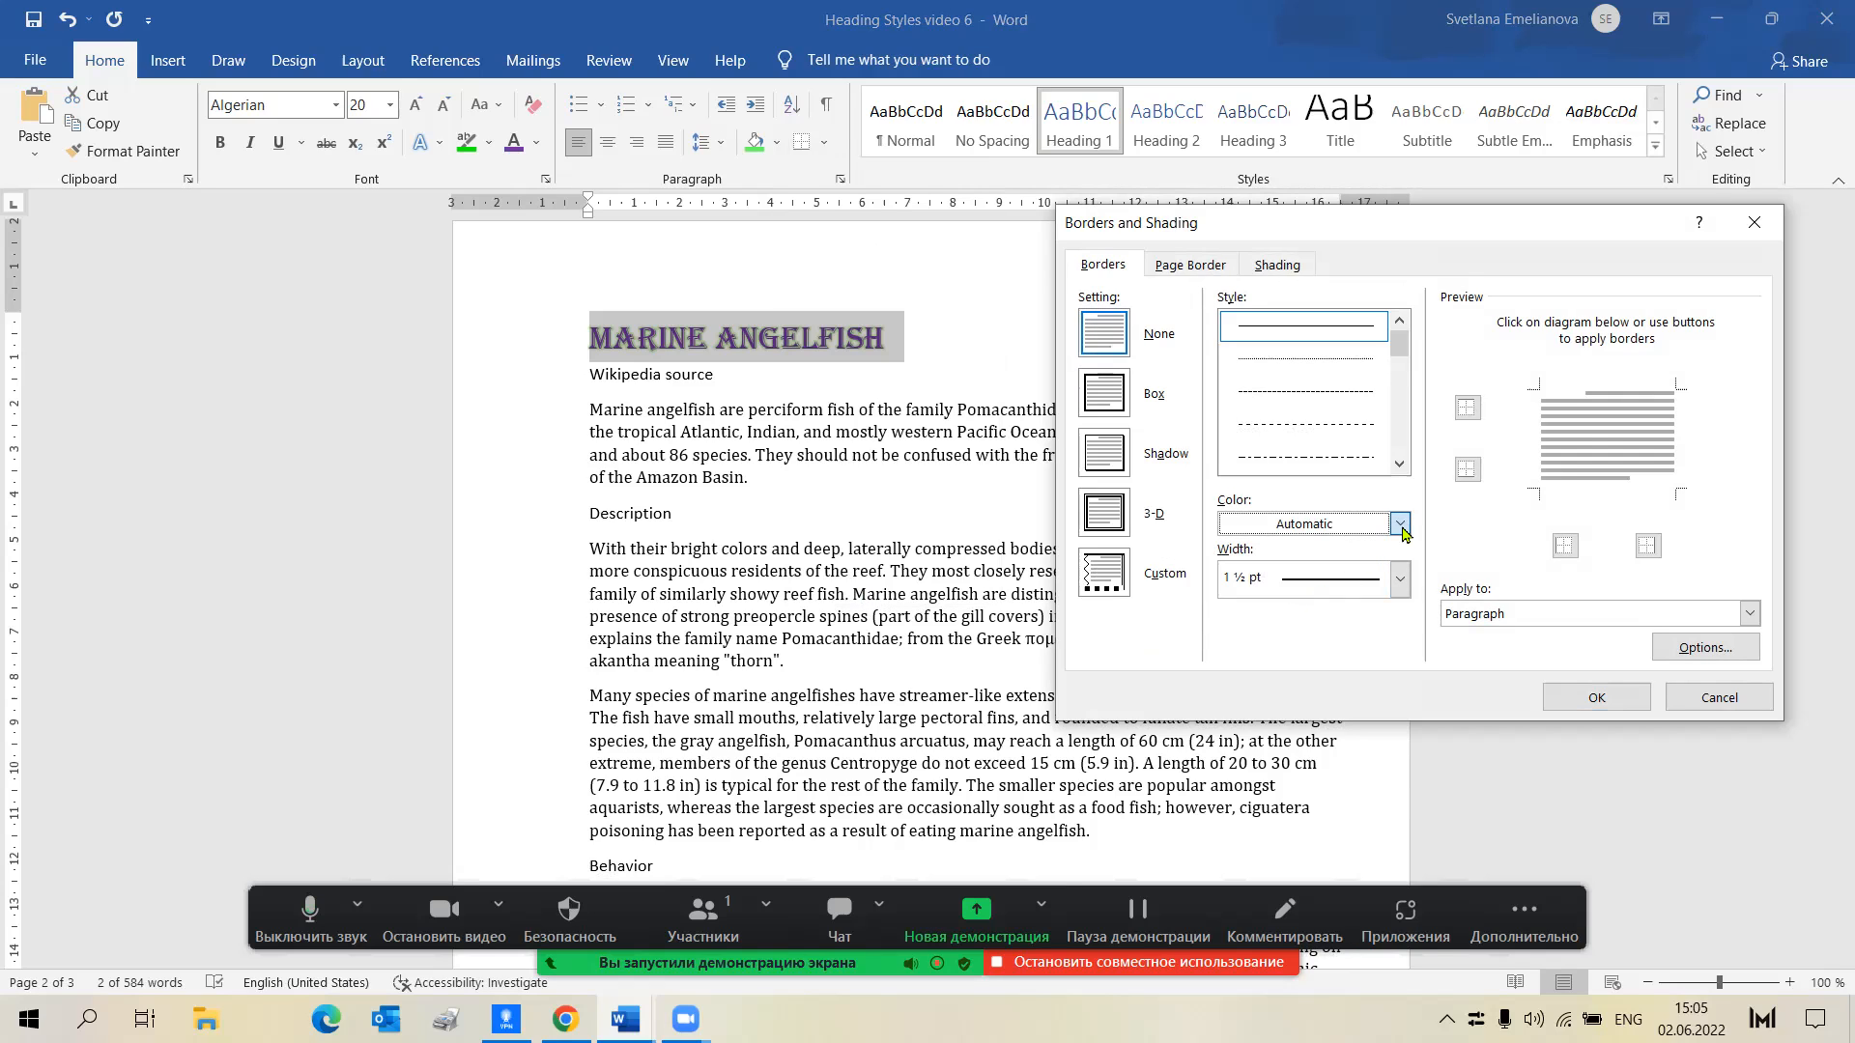
{"action": "left_click", "coordinate": [1402, 529]}
{"action": "left_click", "coordinate": [1399, 526]}
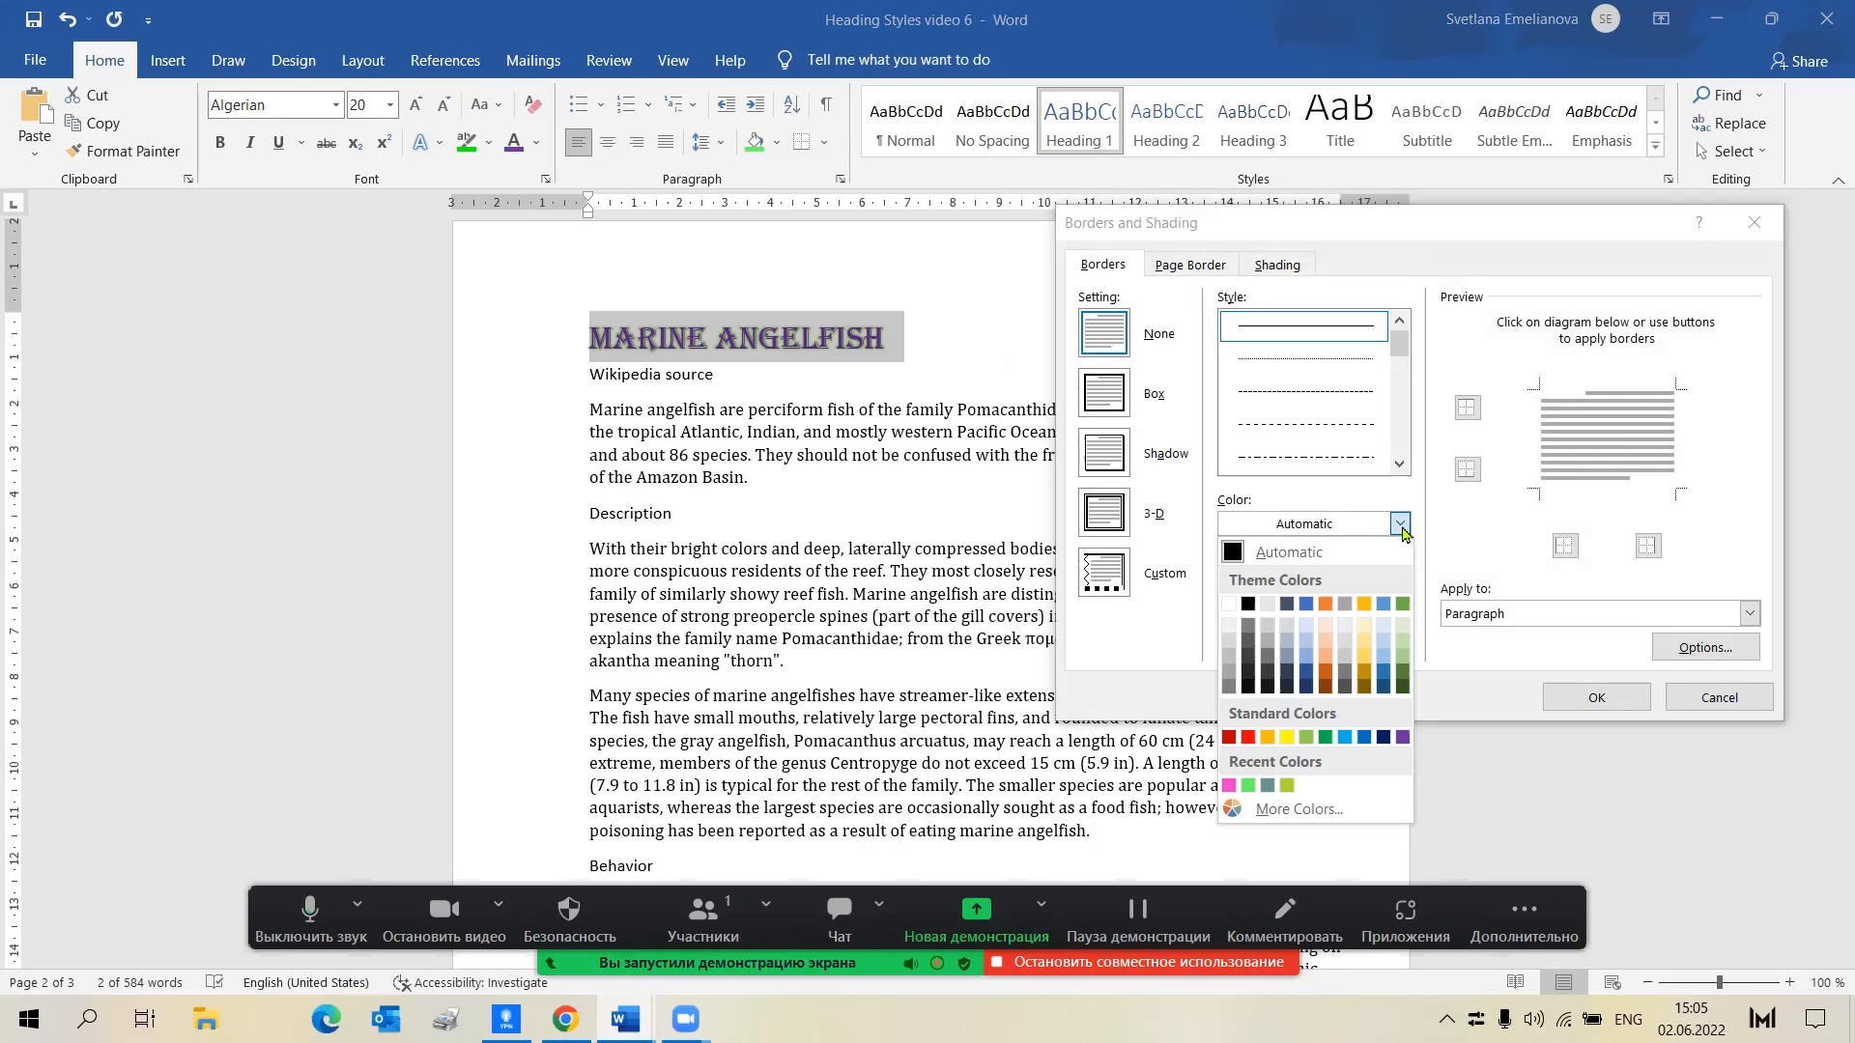
{"action": "left_click", "coordinate": [1402, 529]}
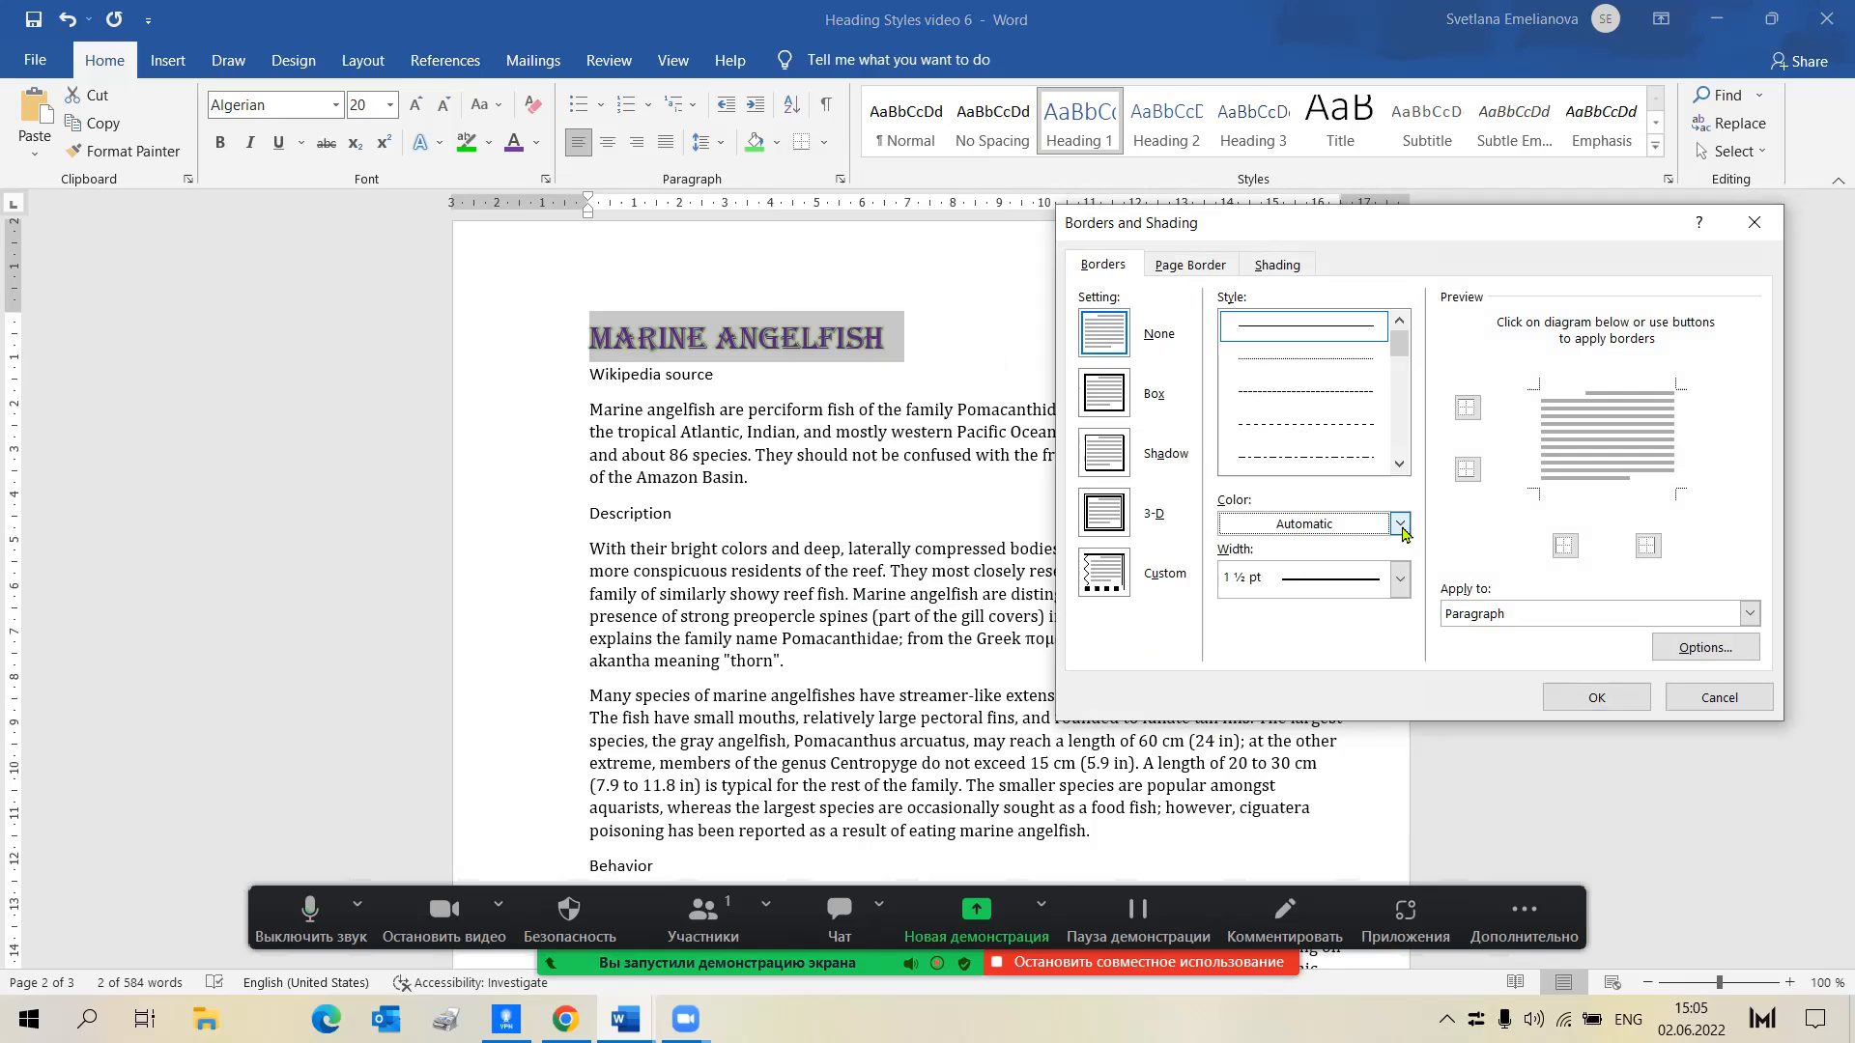
{"action": "left_click", "coordinate": [1400, 528]}
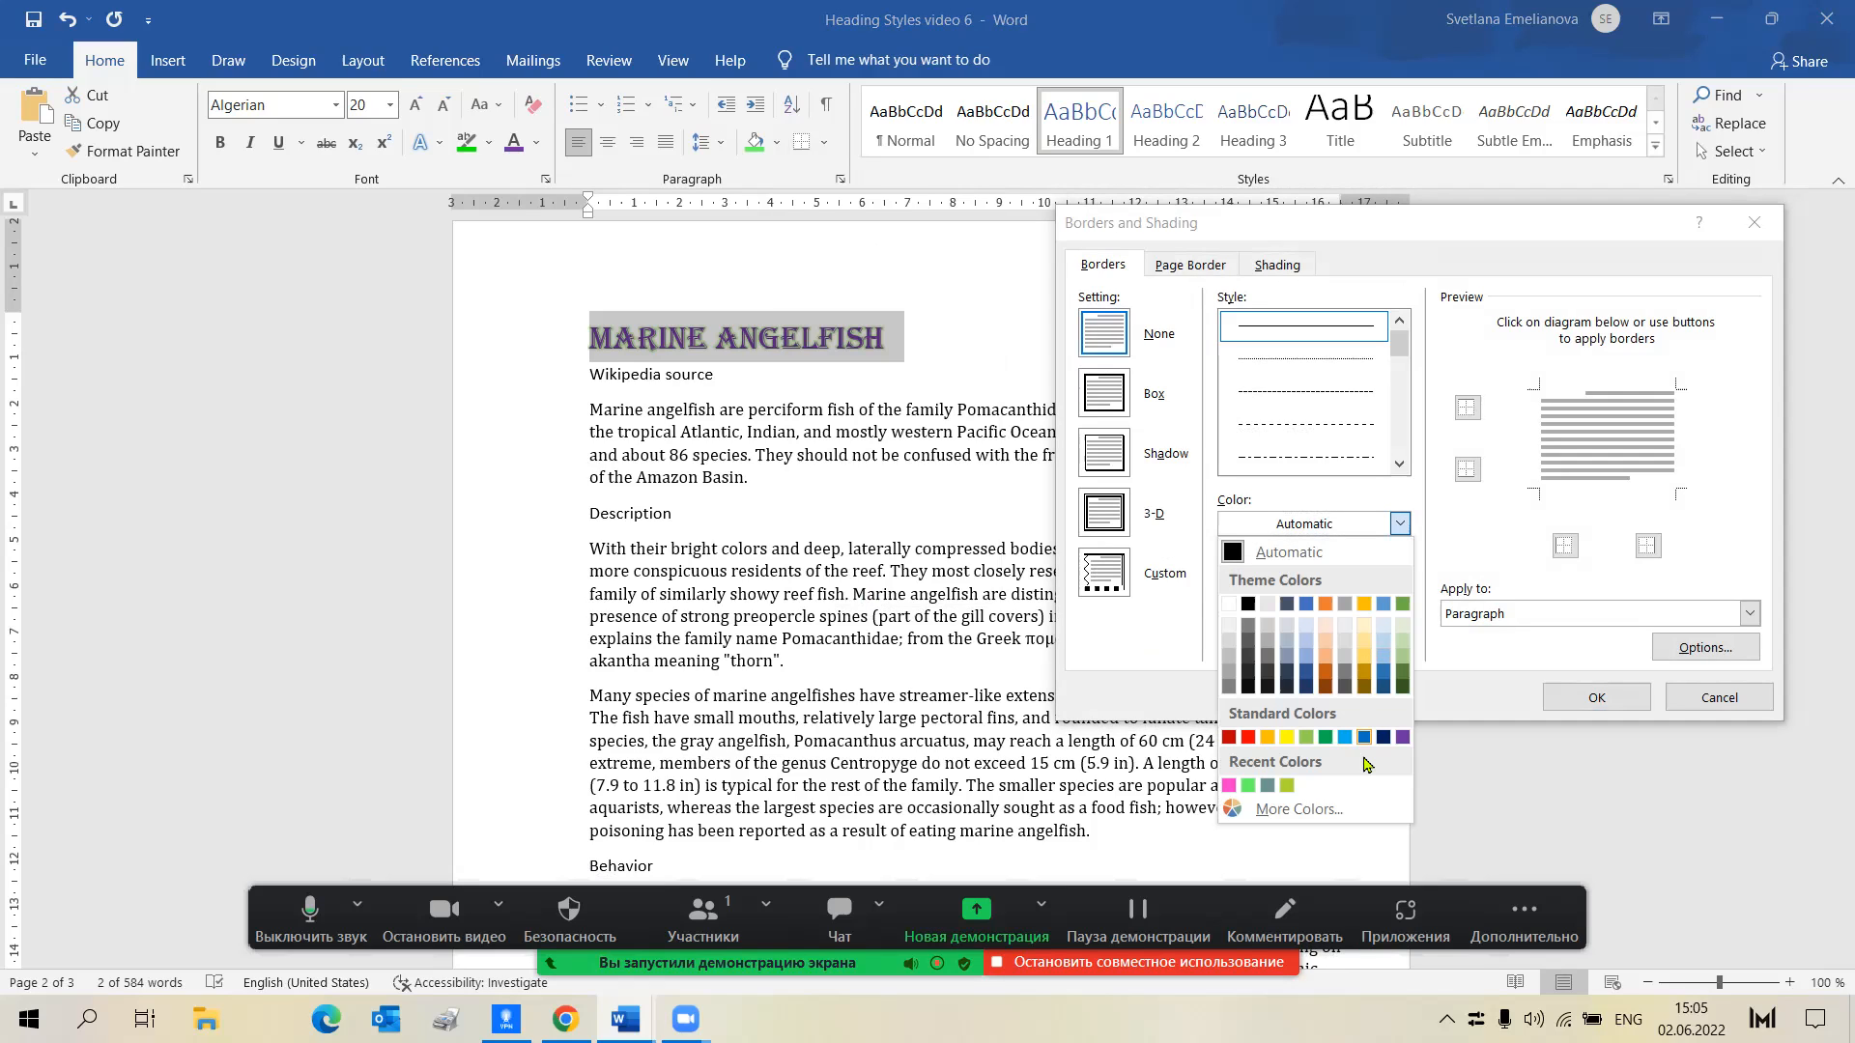
{"action": "left_click", "coordinate": [1344, 737]}
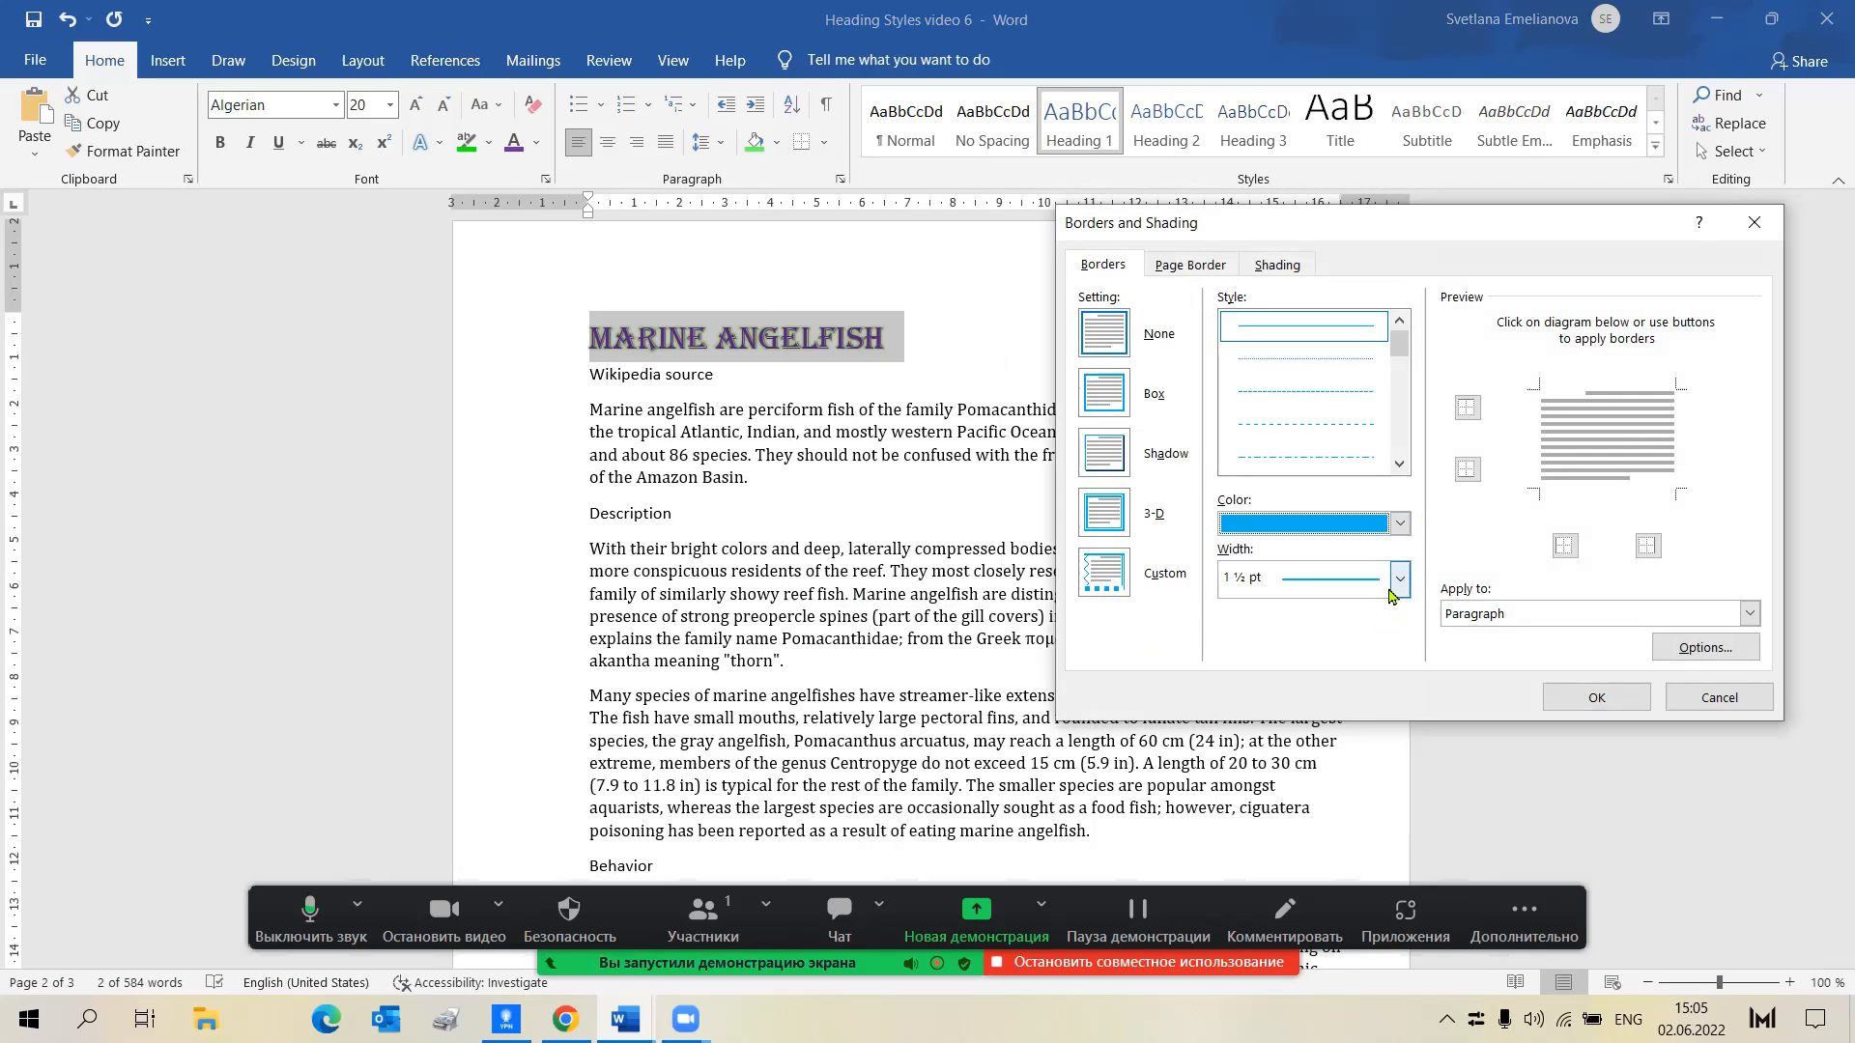
{"action": "left_click", "coordinate": [1592, 487]}
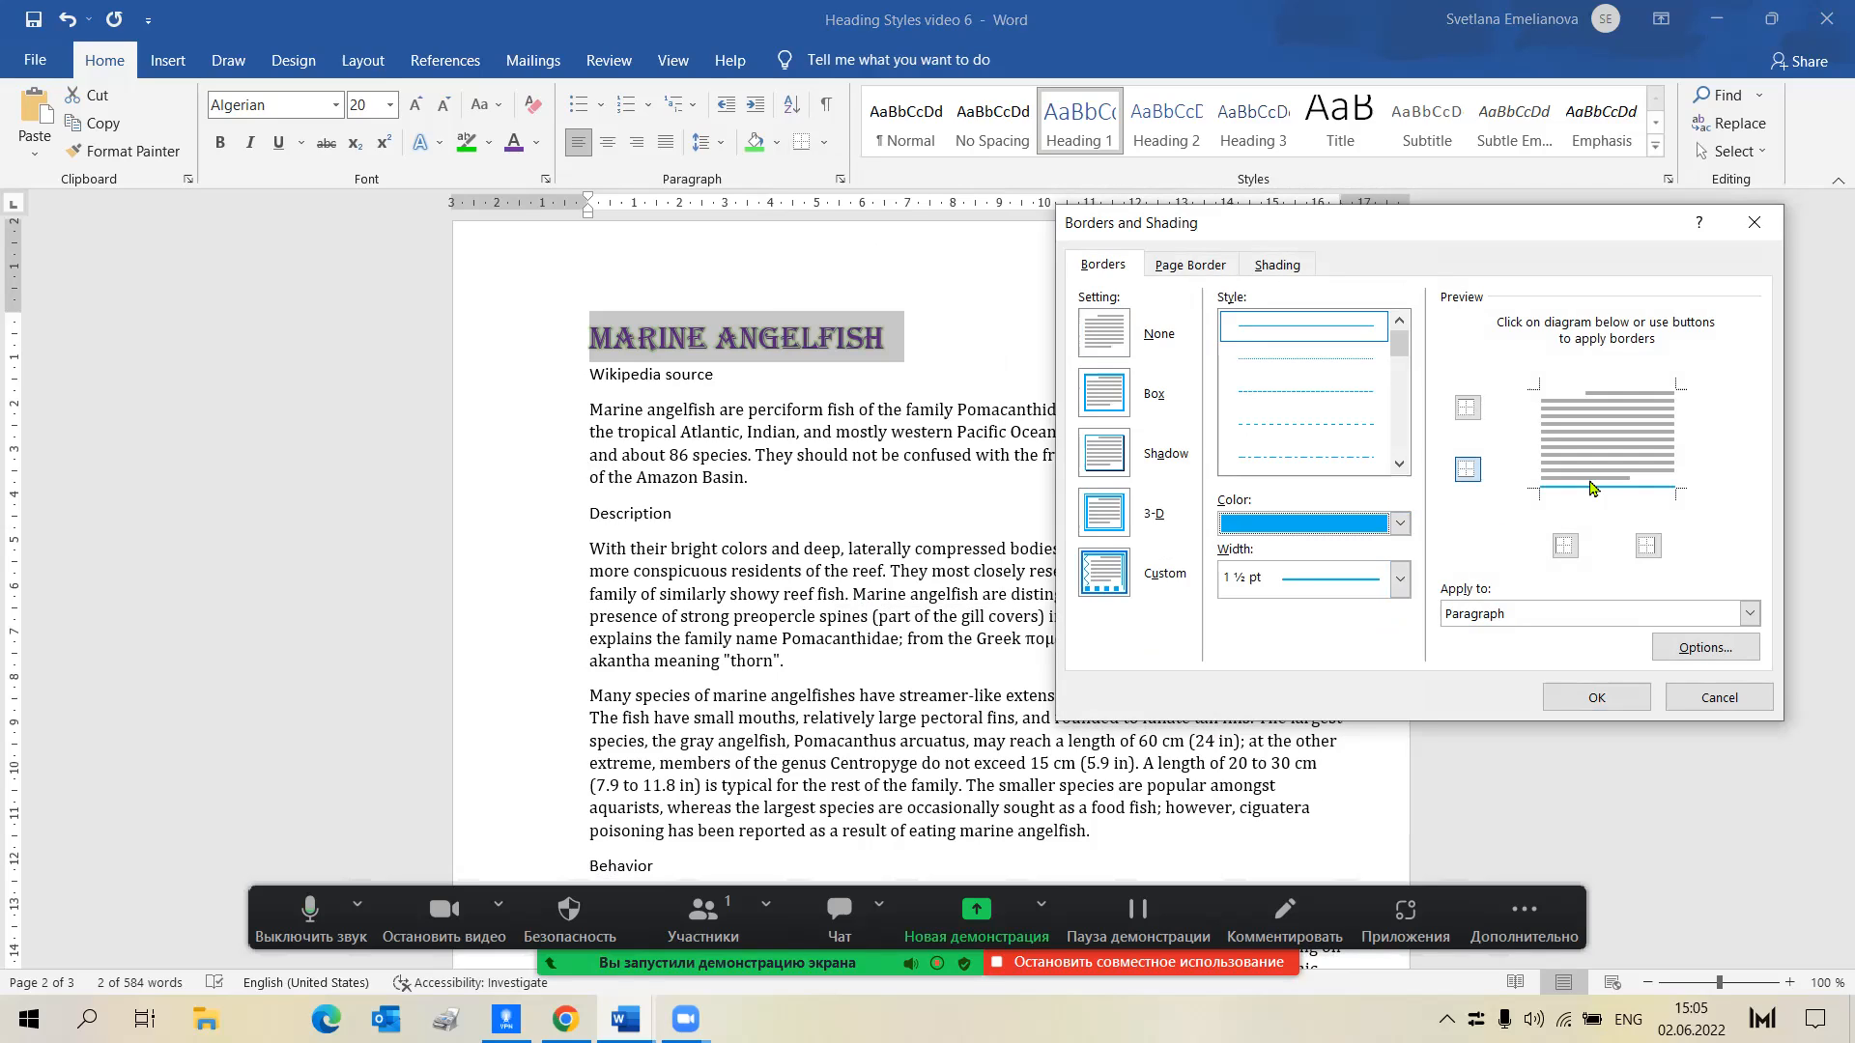
Fill the page 2 heading's paragraph with light gray shading and apply the border and shading settings
{"action": "left_click", "coordinate": [1289, 265]}
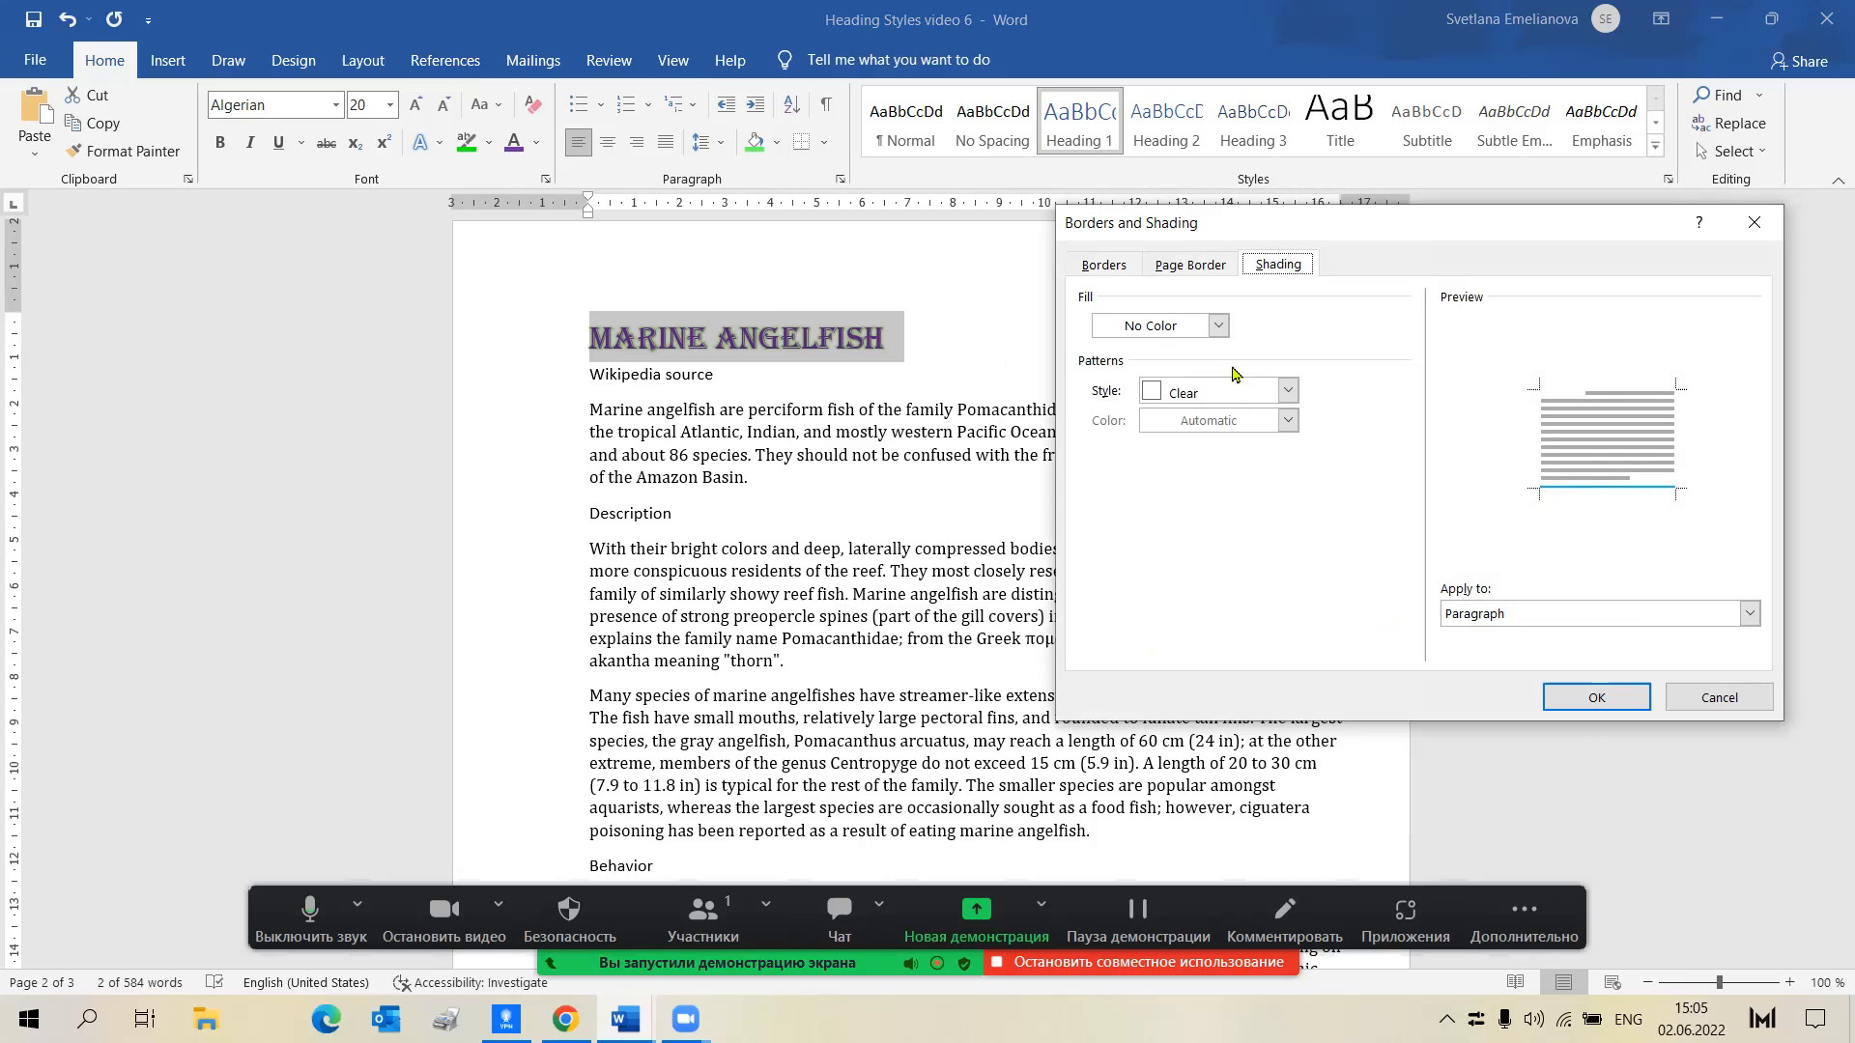
{"action": "left_click", "coordinate": [1218, 325]}
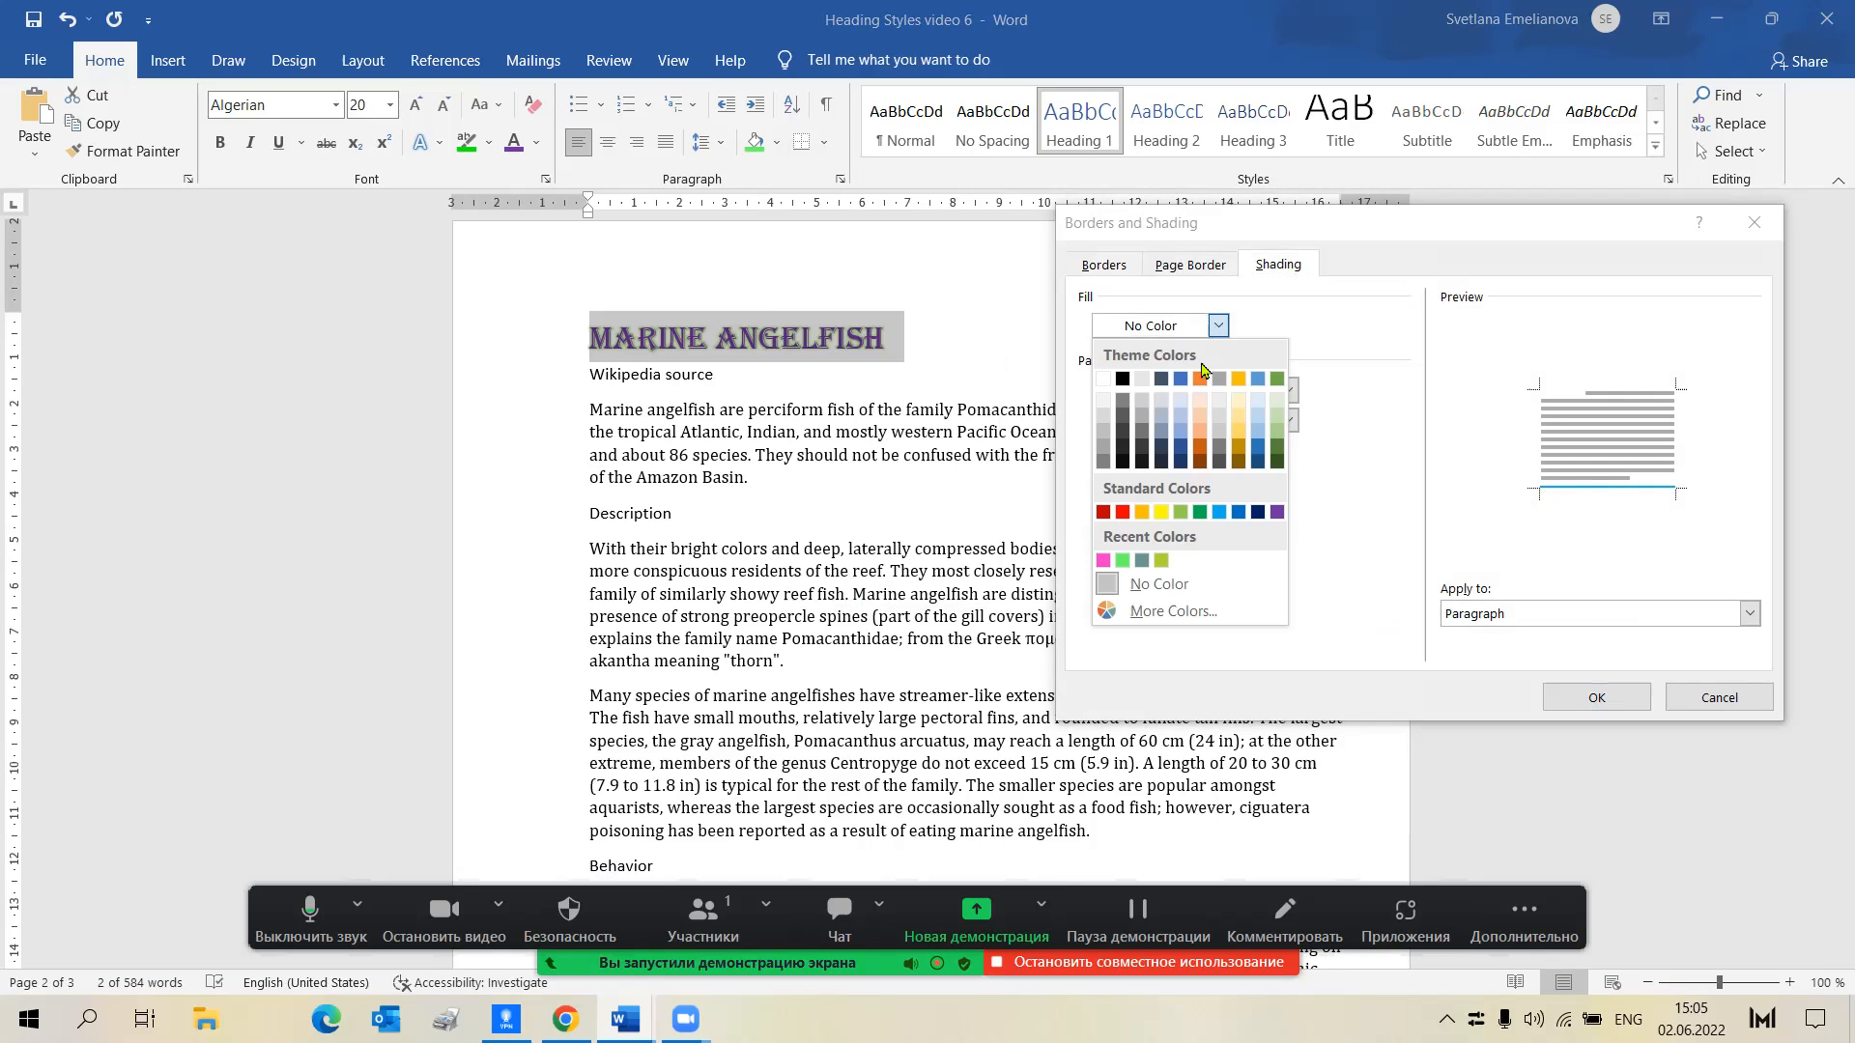
{"action": "left_click", "coordinate": [1140, 378]}
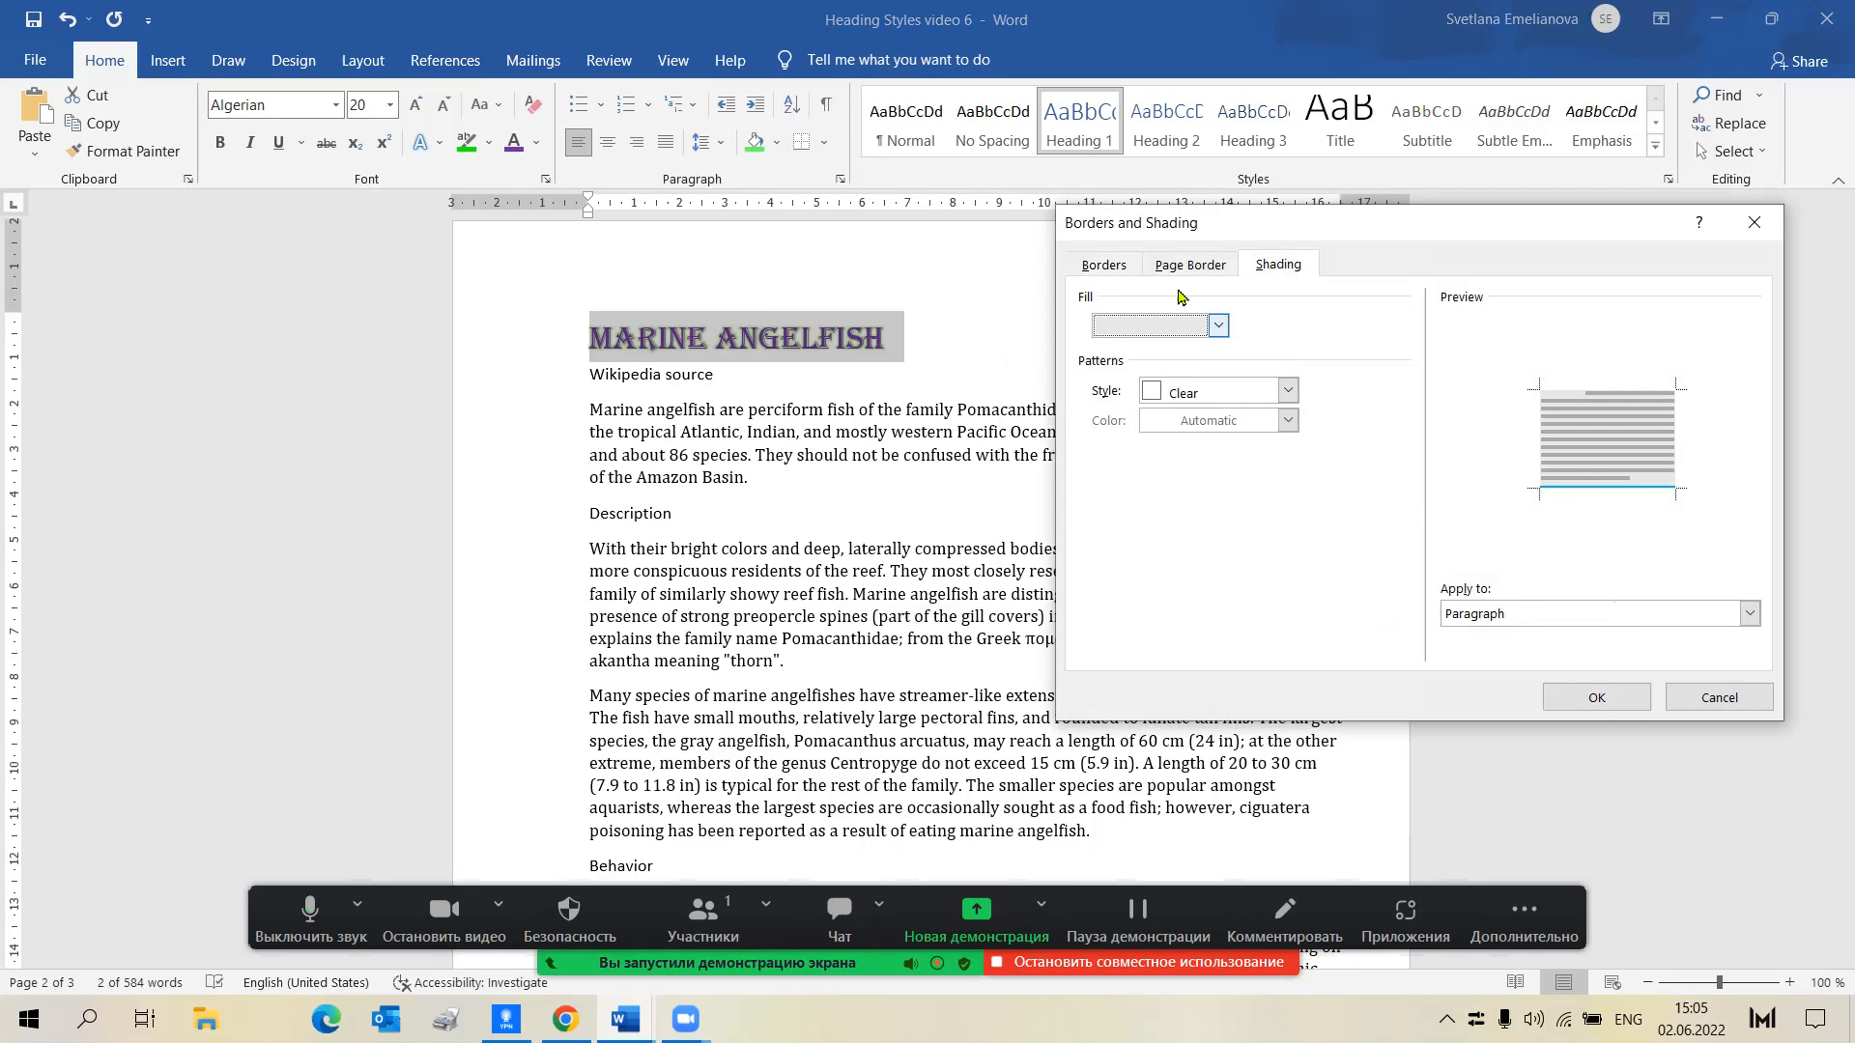
{"action": "left_click", "coordinate": [1123, 275]}
{"action": "left_click", "coordinate": [1399, 524]}
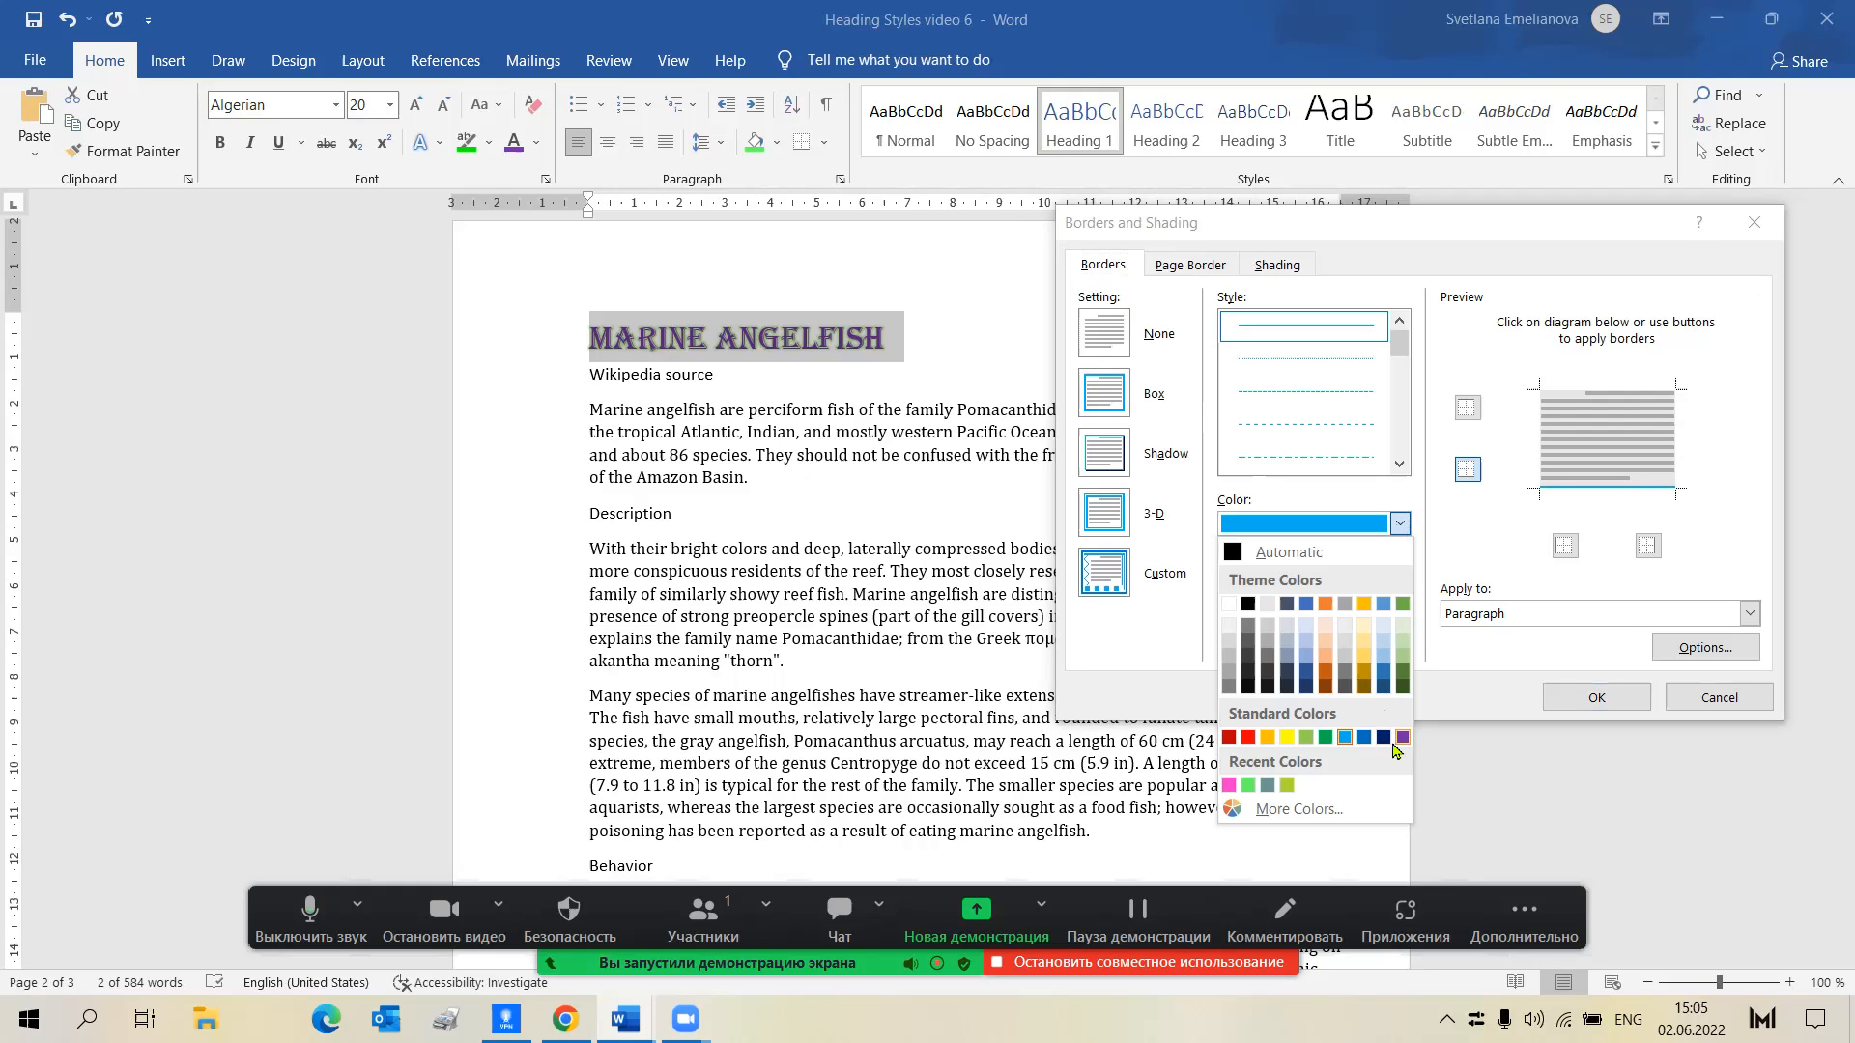
{"action": "left_click", "coordinate": [1401, 673]}
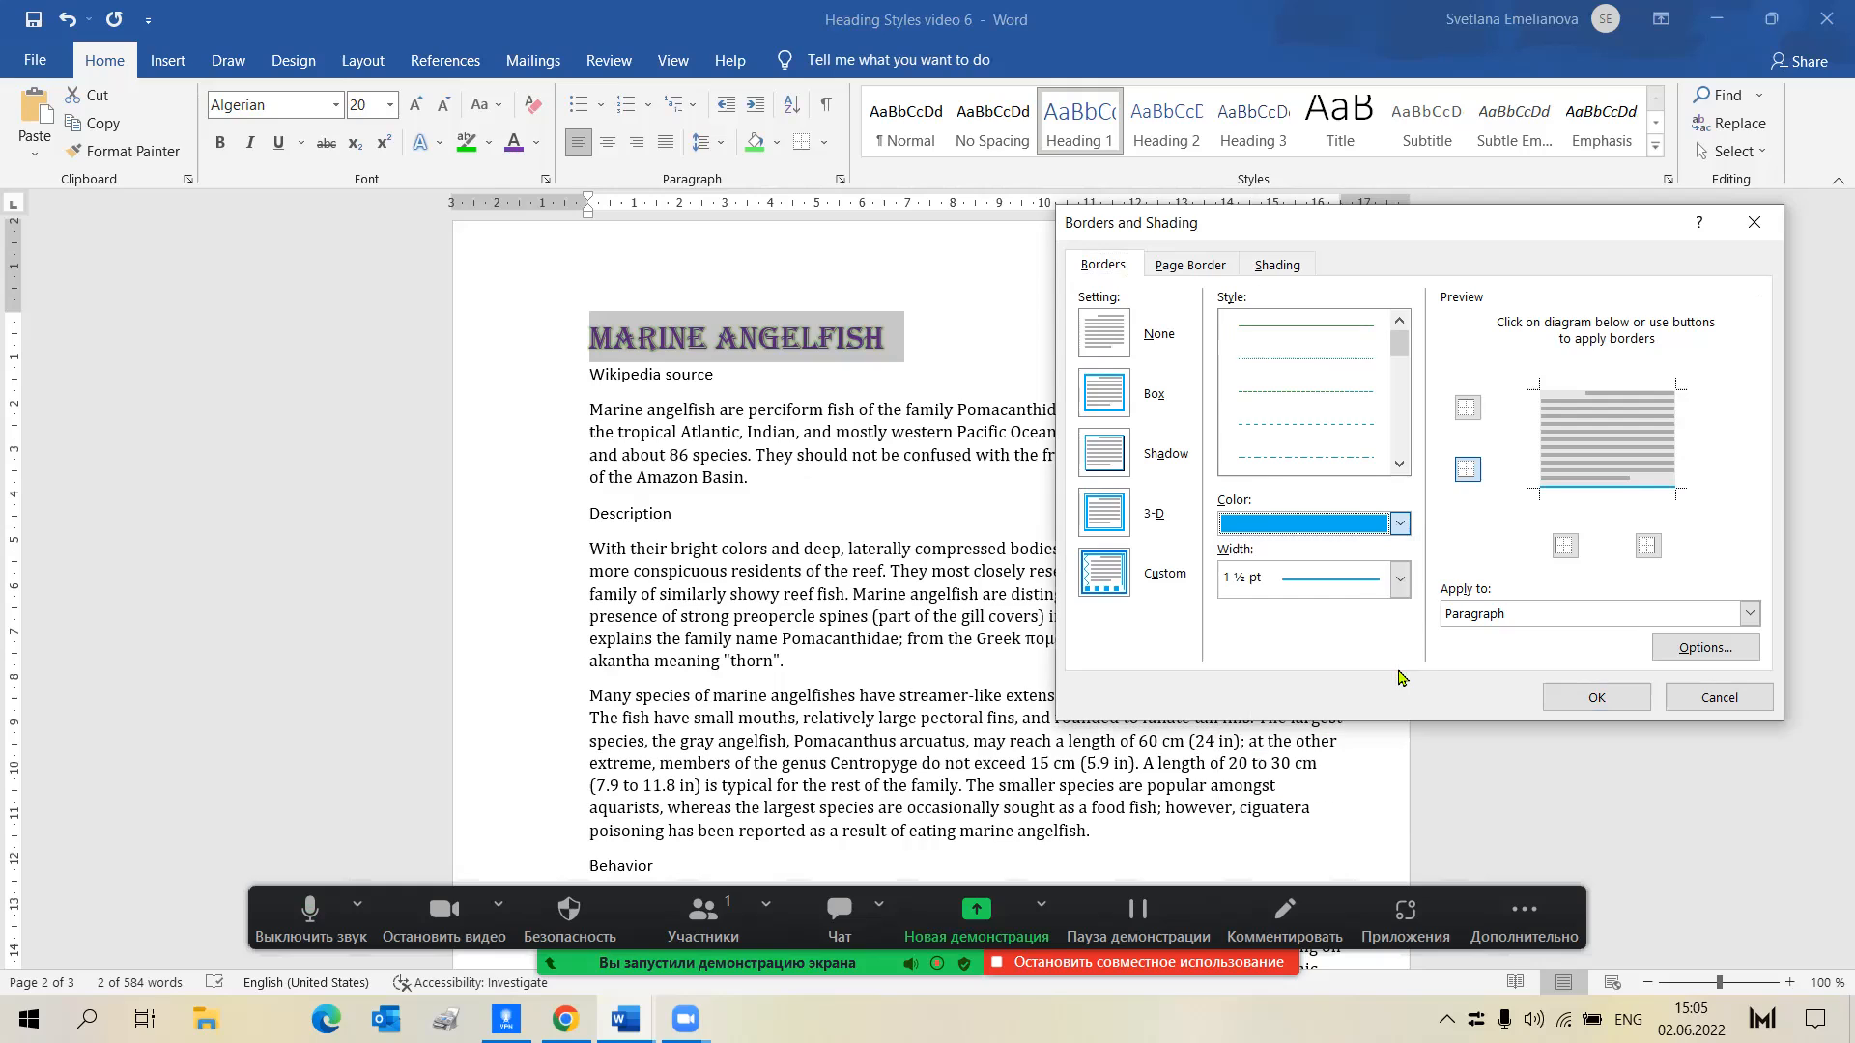
{"action": "left_click", "coordinate": [1591, 696]}
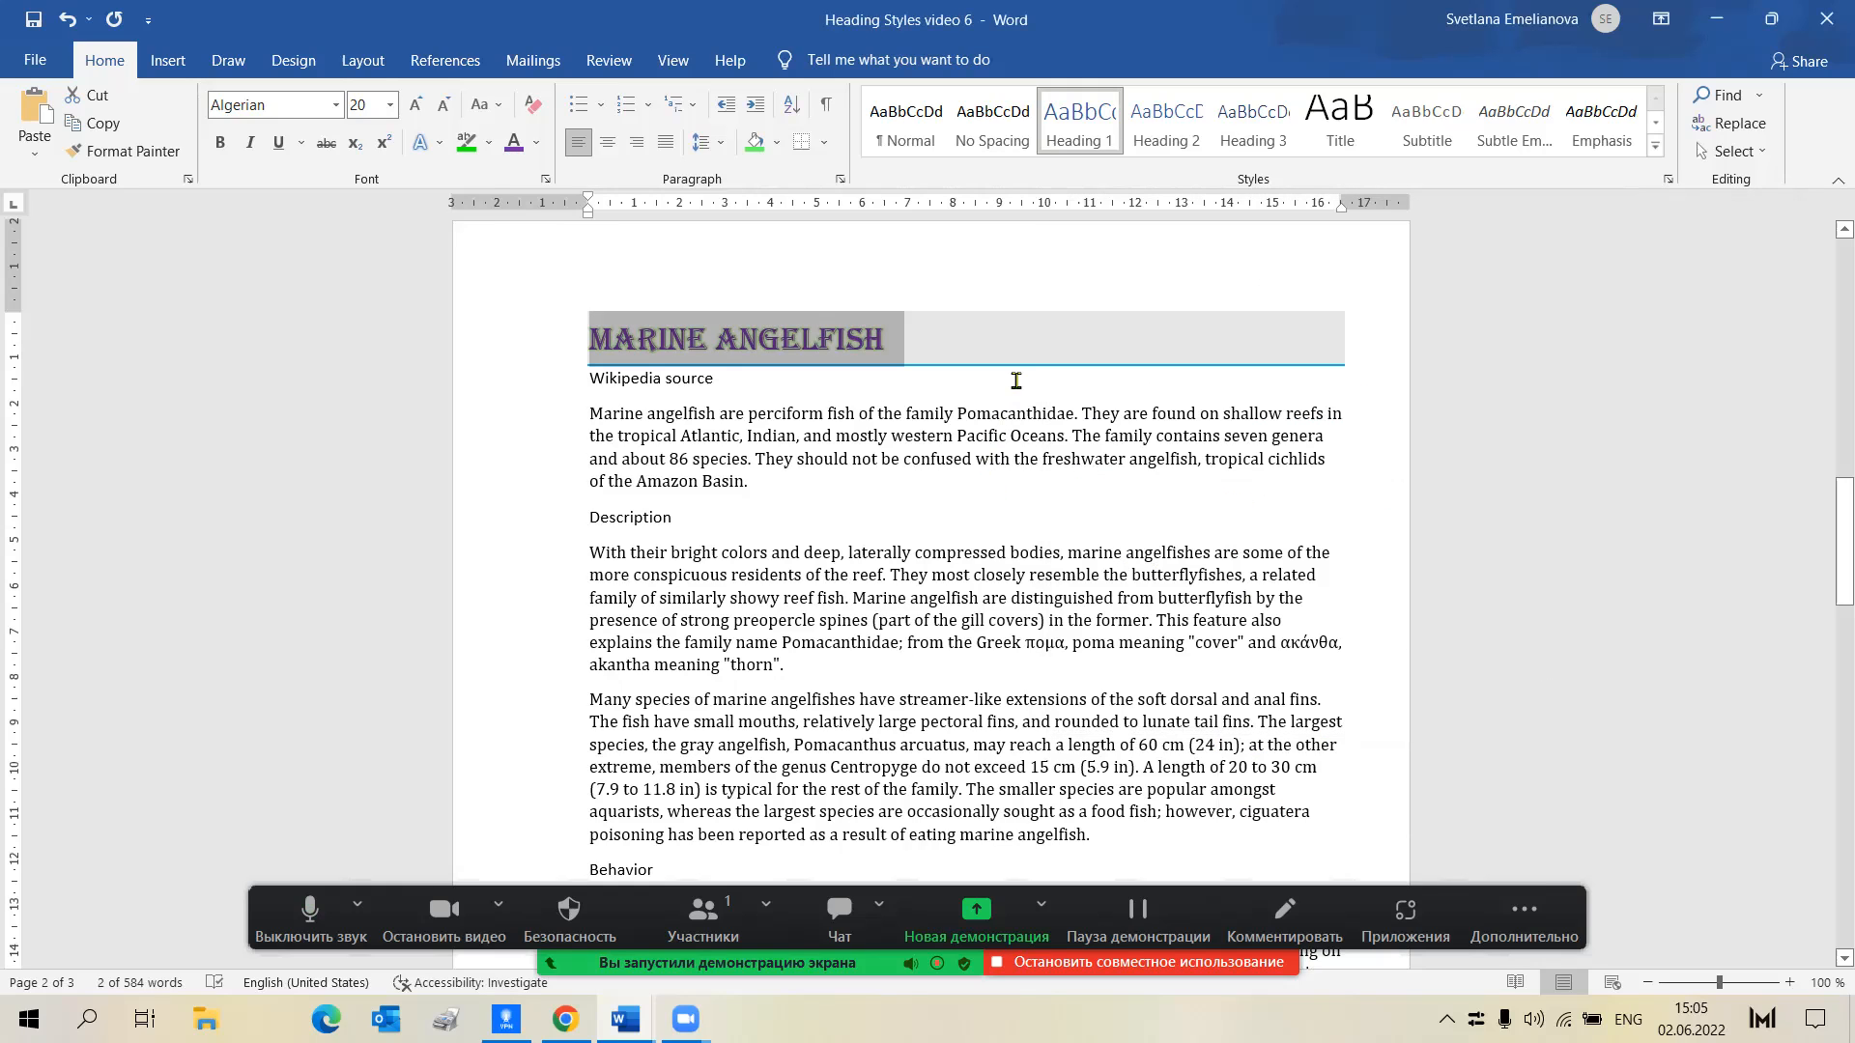
{"action": "left_click", "coordinate": [1024, 359]}
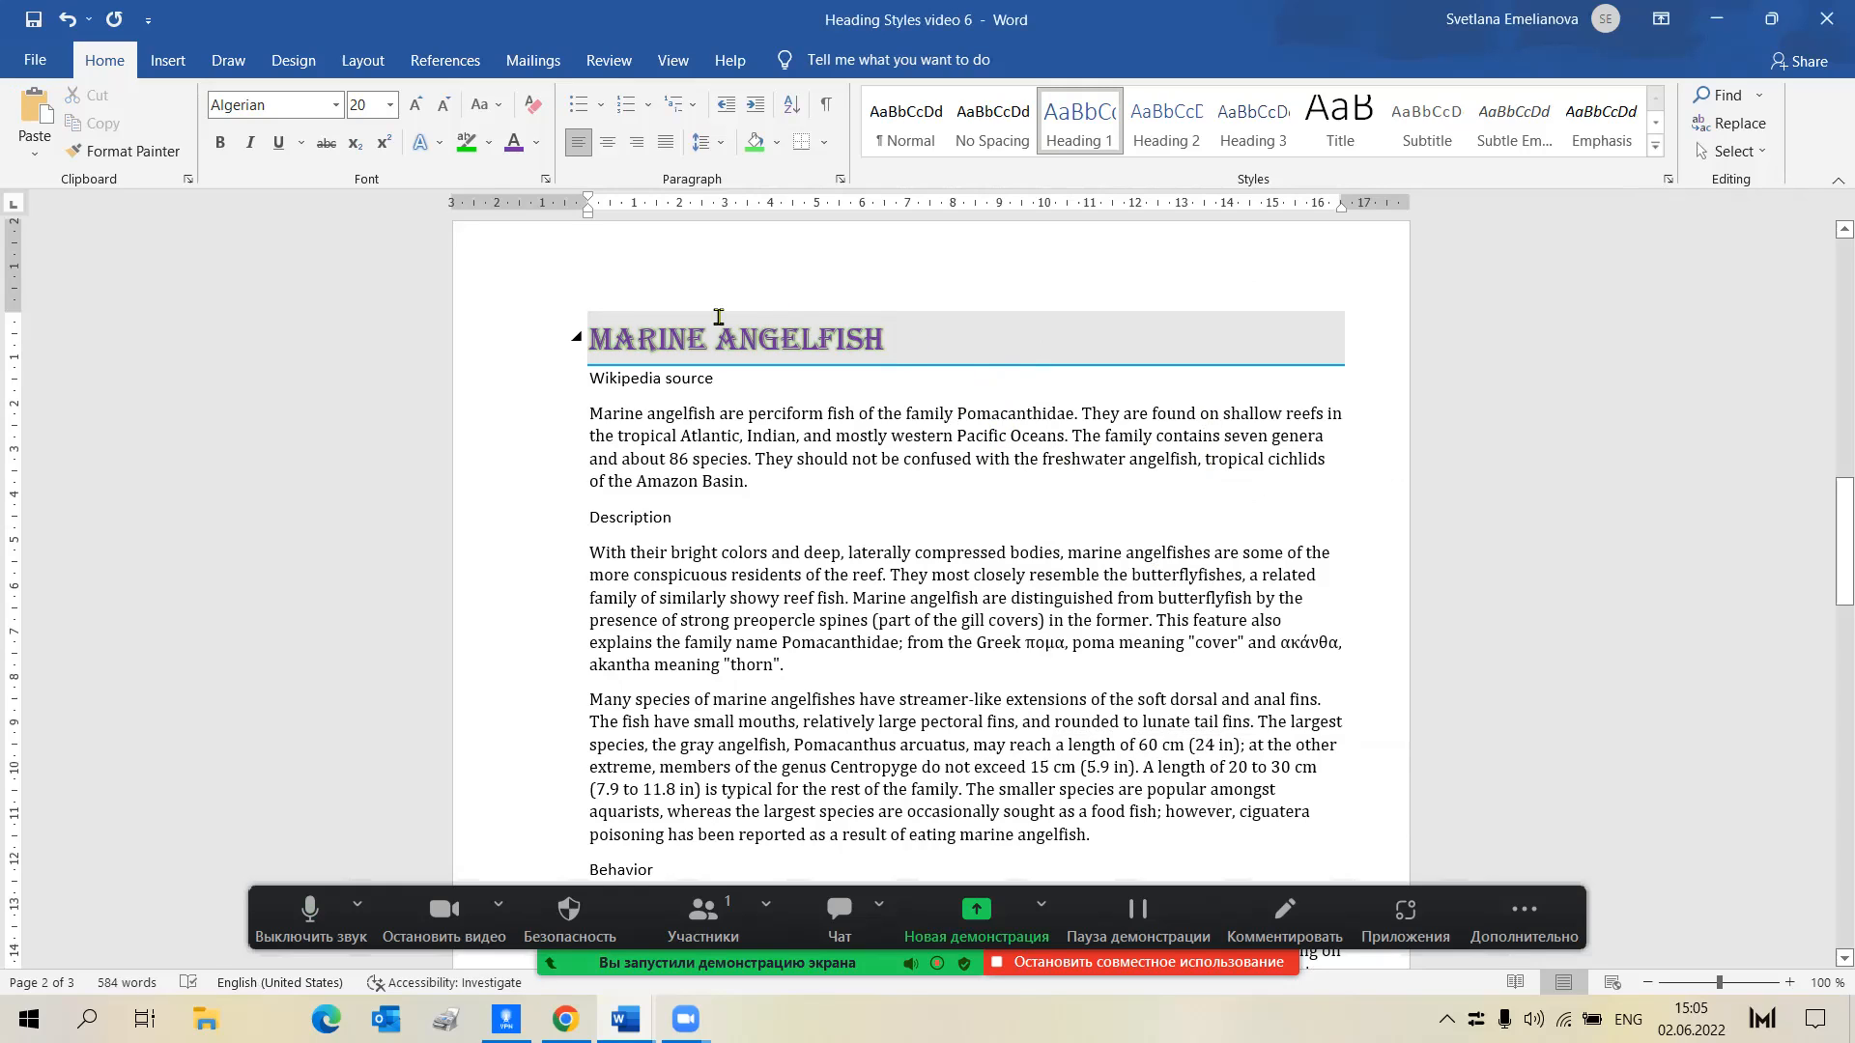
Replace the bottom border of the "MARINE ANGELFISH" heading on page 2 with a dark green 1 ½ pt line
{"action": "left_click", "coordinate": [824, 142]}
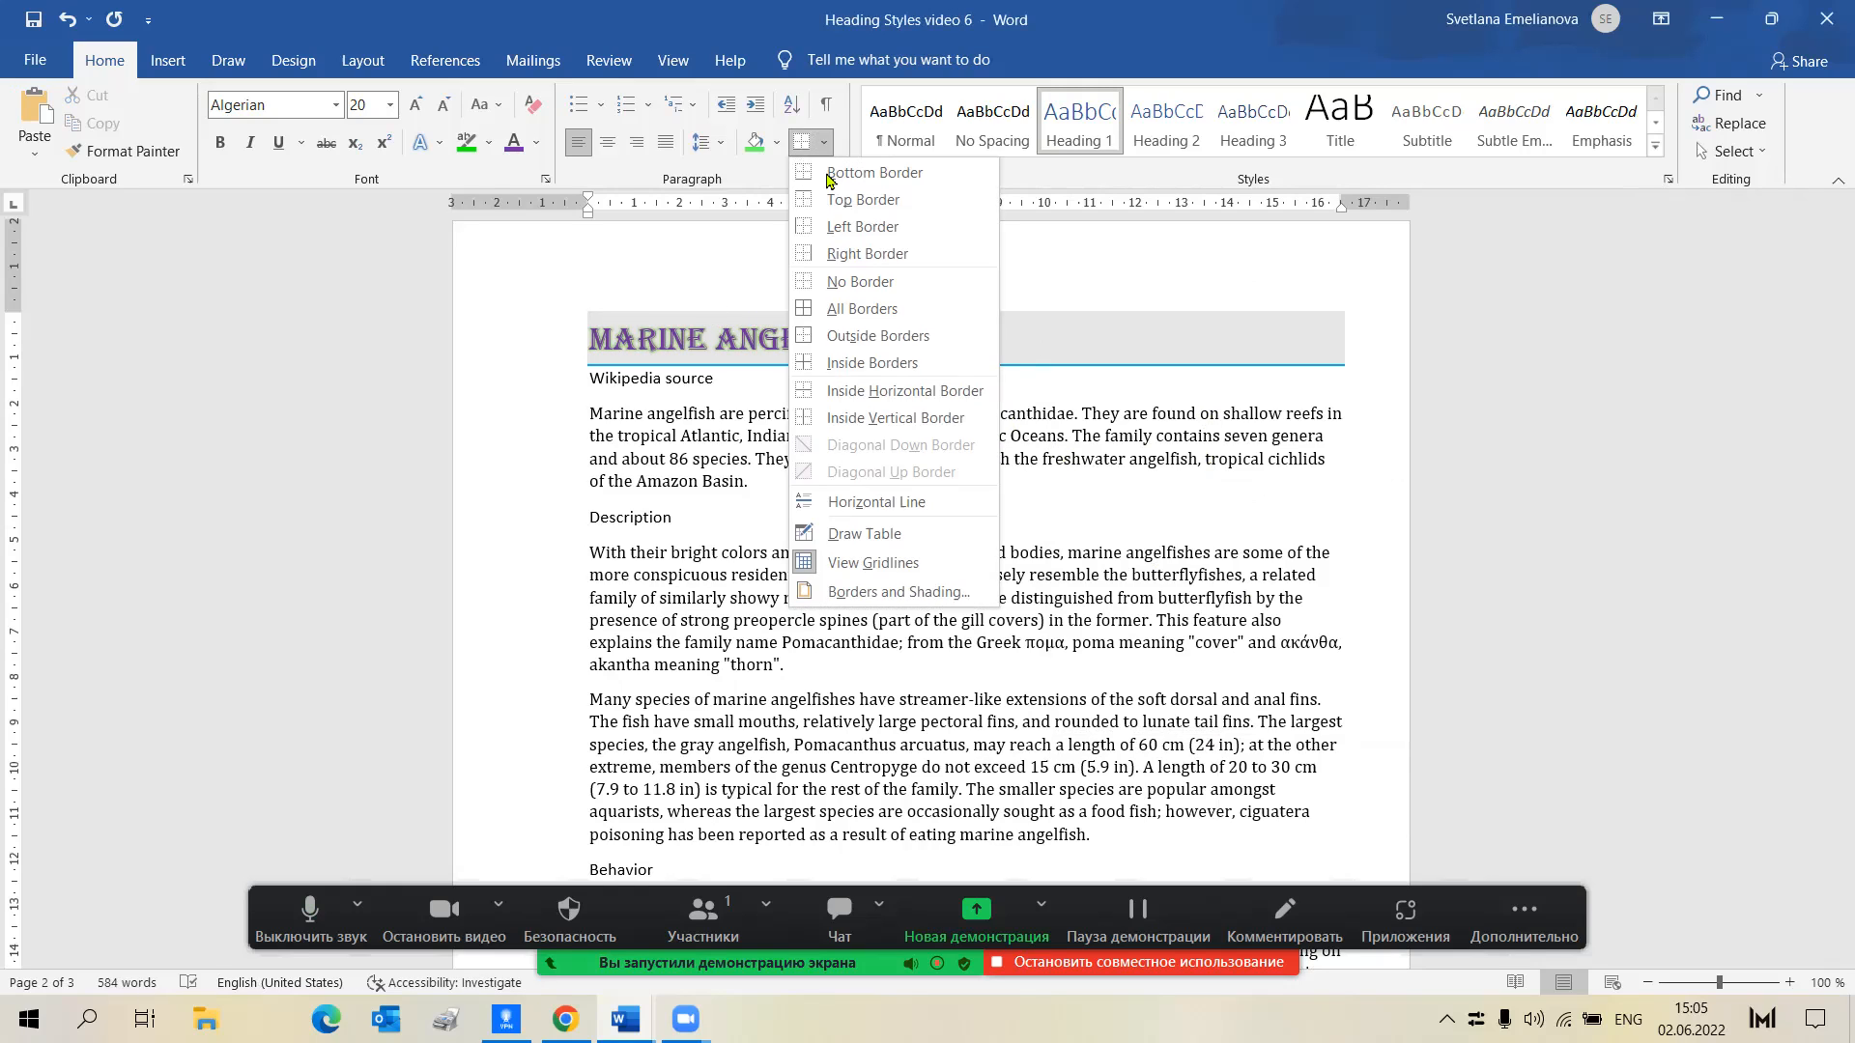
{"action": "left_click", "coordinate": [868, 590]}
{"action": "left_click", "coordinate": [1629, 491]}
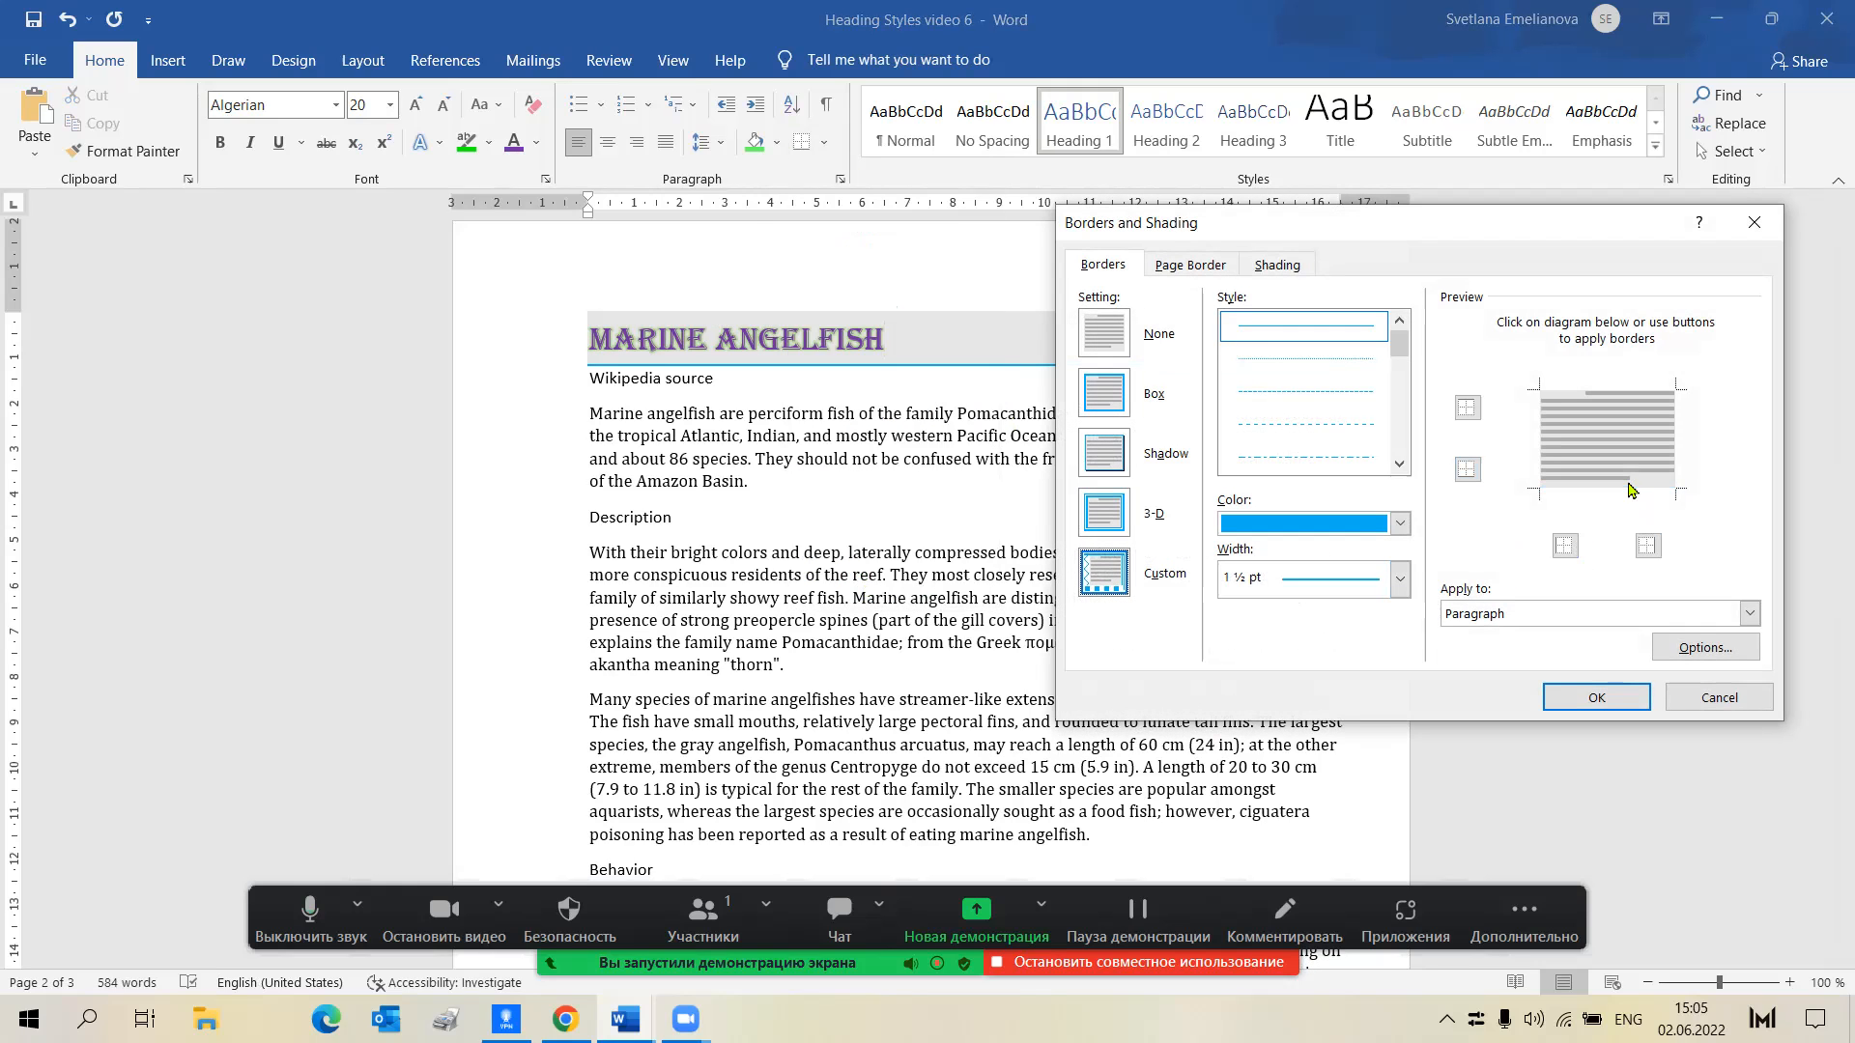
{"action": "left_click", "coordinate": [1398, 524]}
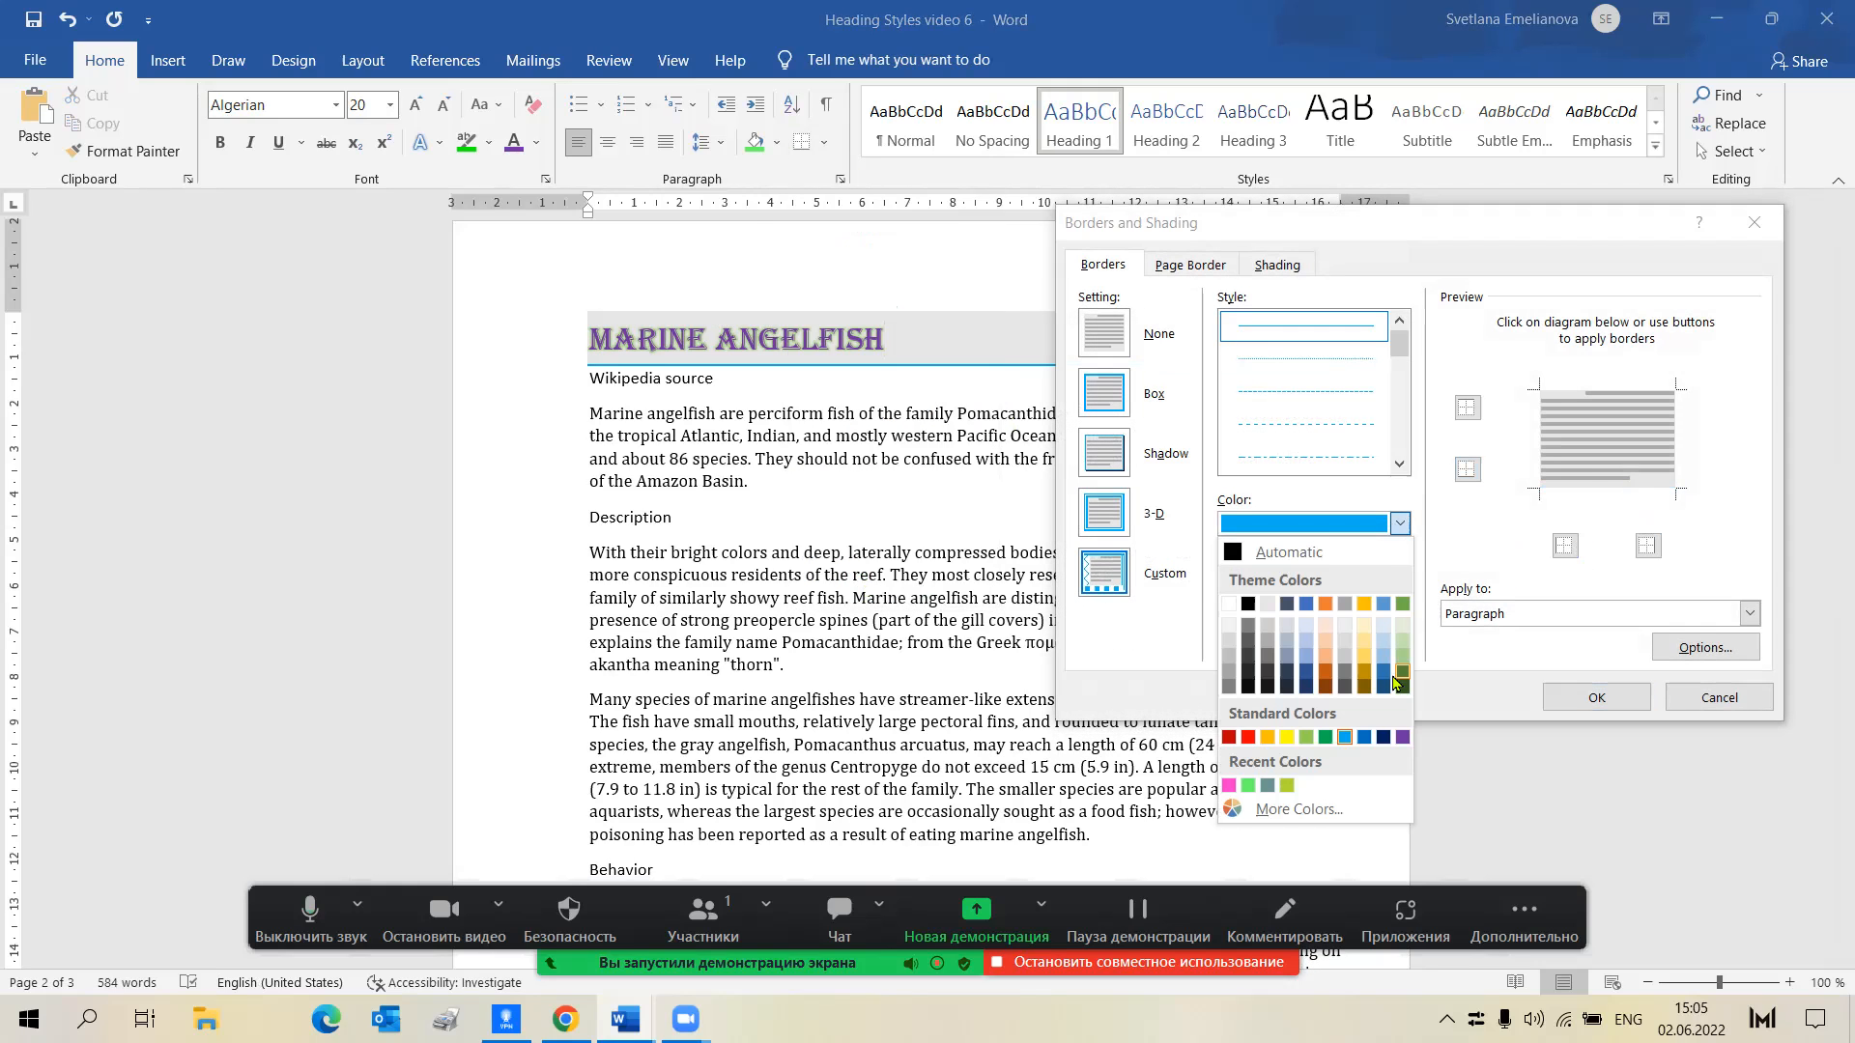
{"action": "left_click", "coordinate": [1397, 676]}
{"action": "left_click", "coordinate": [1592, 491]}
{"action": "left_click", "coordinate": [1607, 694]}
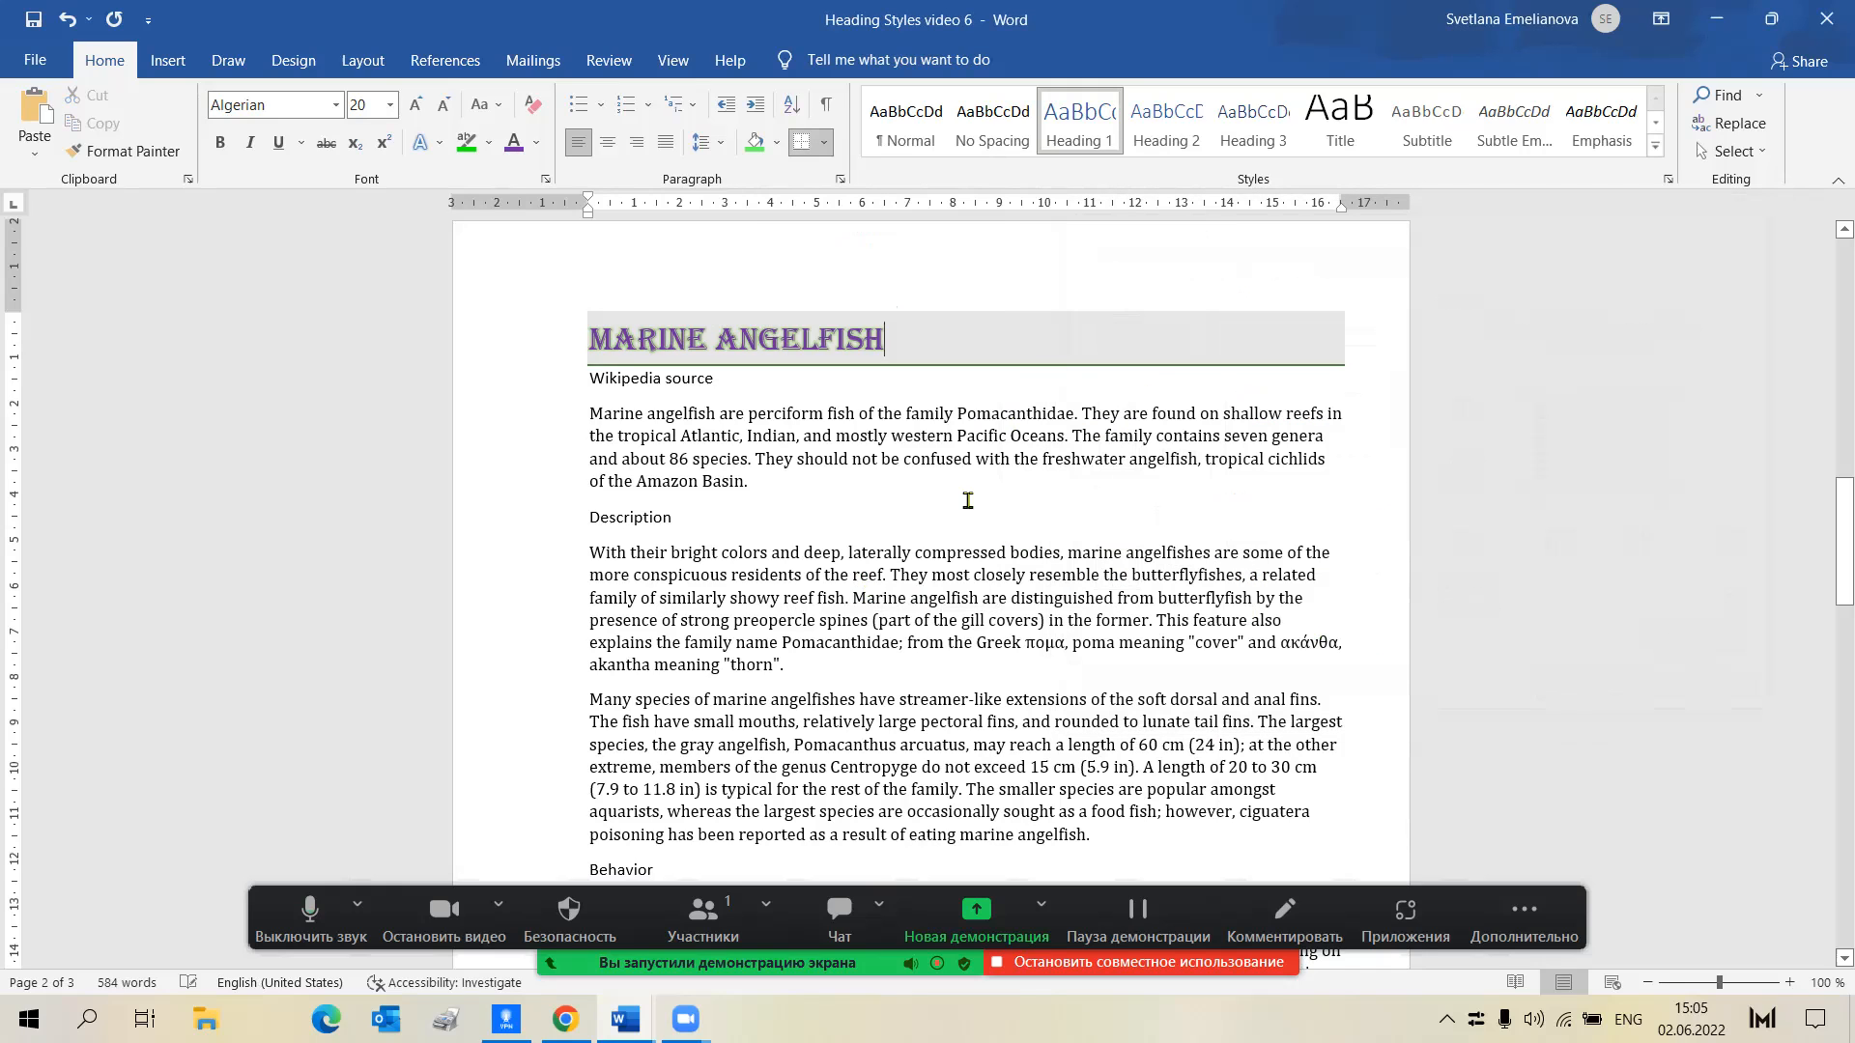
Check the instruction for section headings in Document10 and return to the Heading Styles video 6 document
{"action": "scroll", "coordinate": [970, 460], "scroll_direction": "down", "scroll_amount": 1}
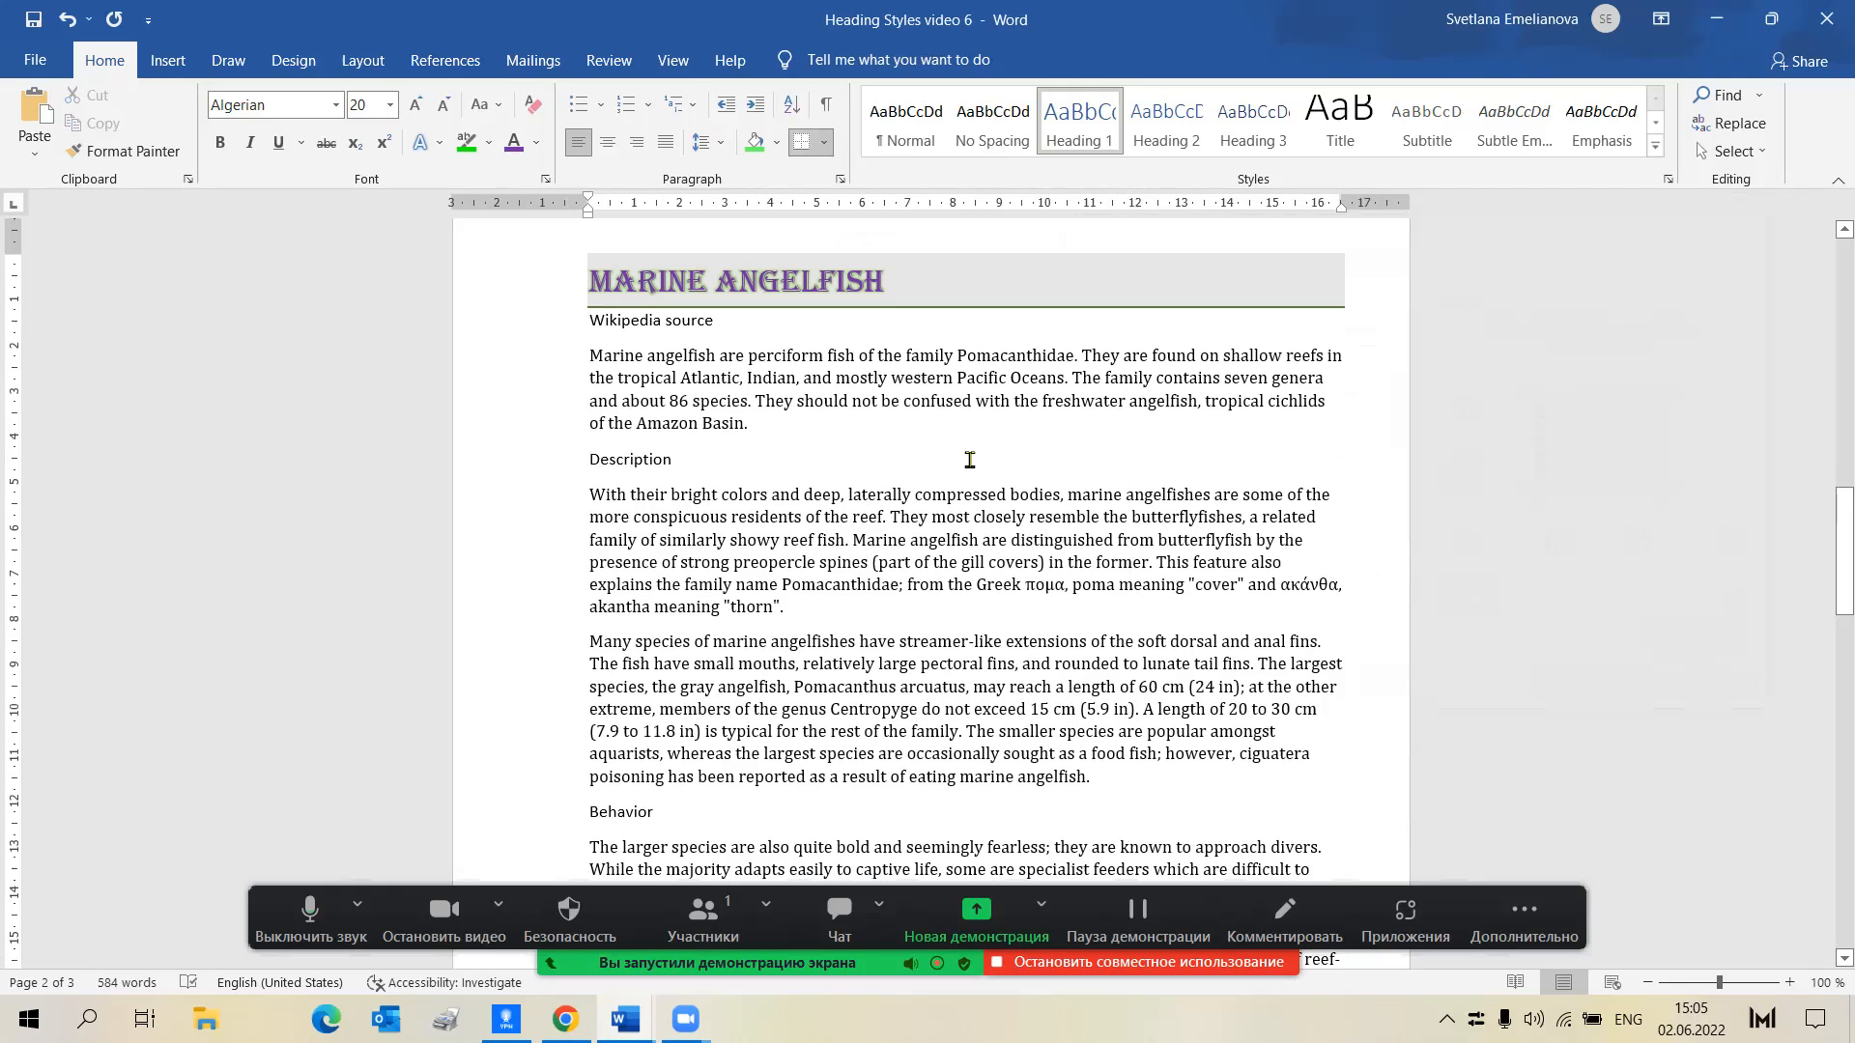
{"action": "mouse_move", "coordinate": [625, 1019]}
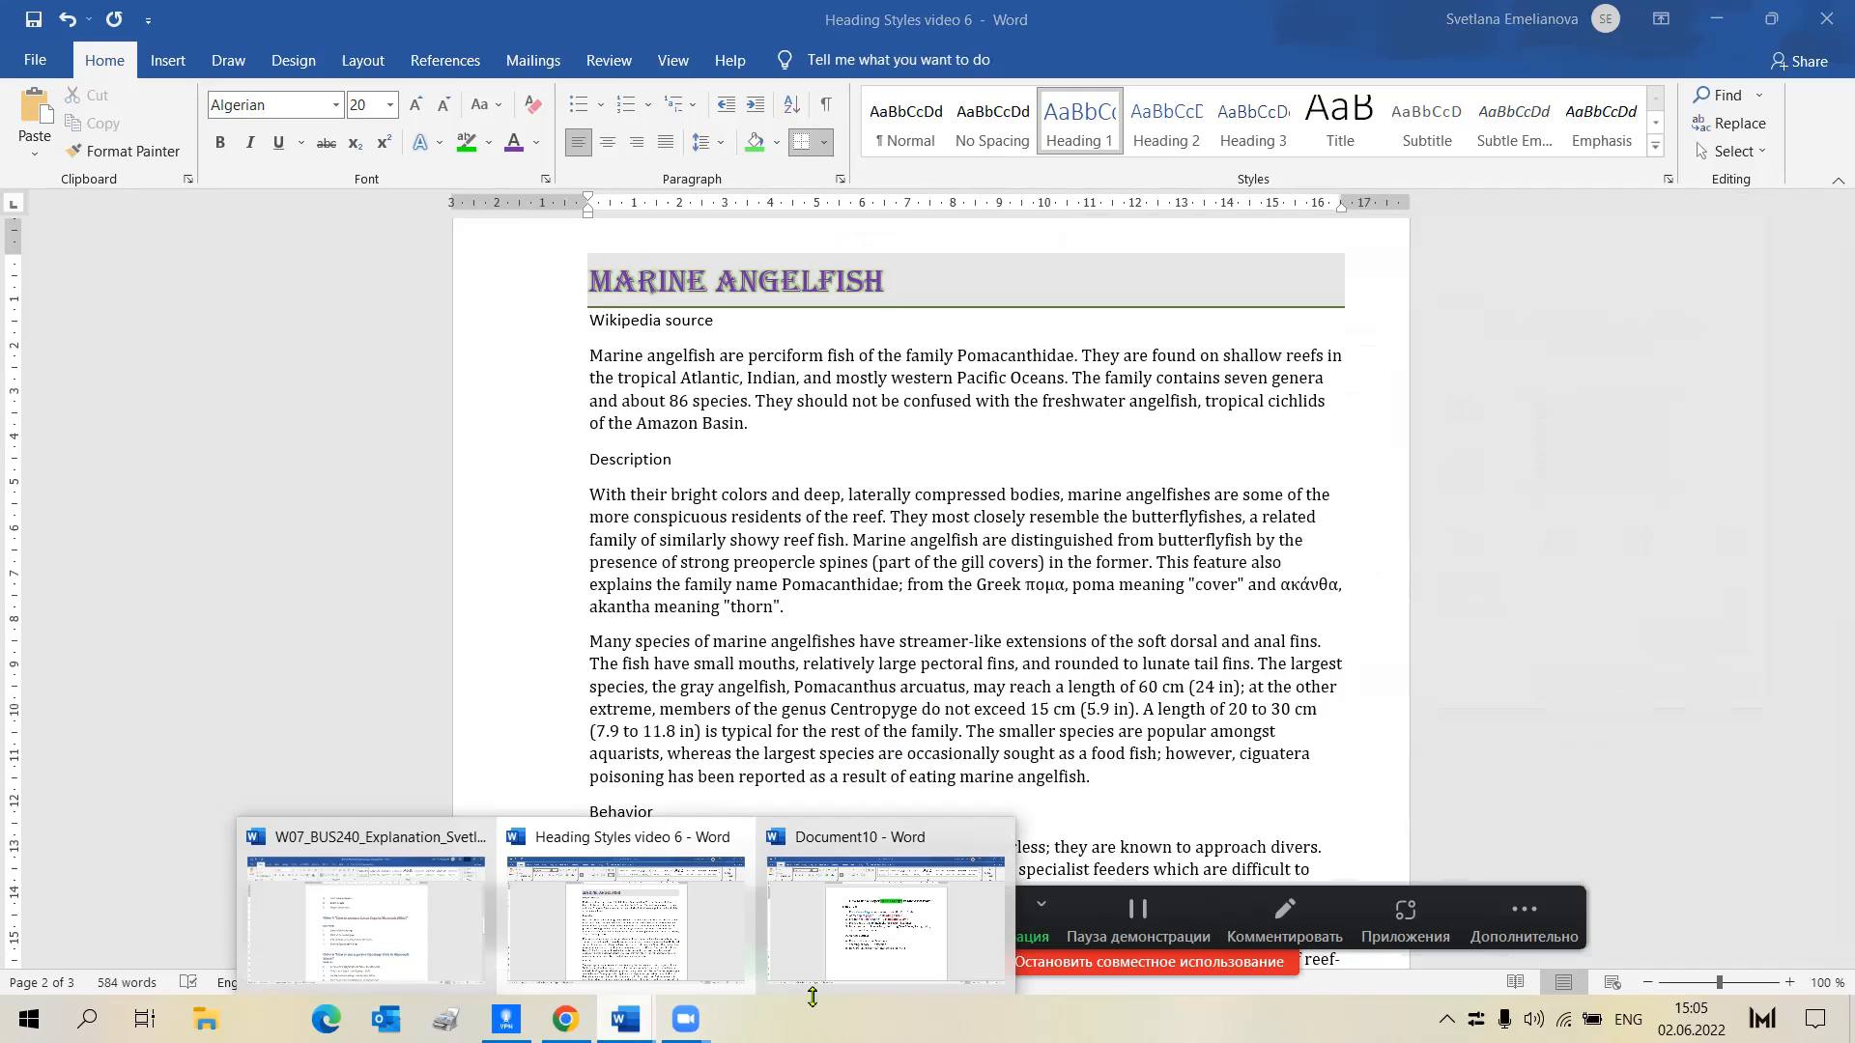
{"action": "left_click", "coordinate": [812, 971]}
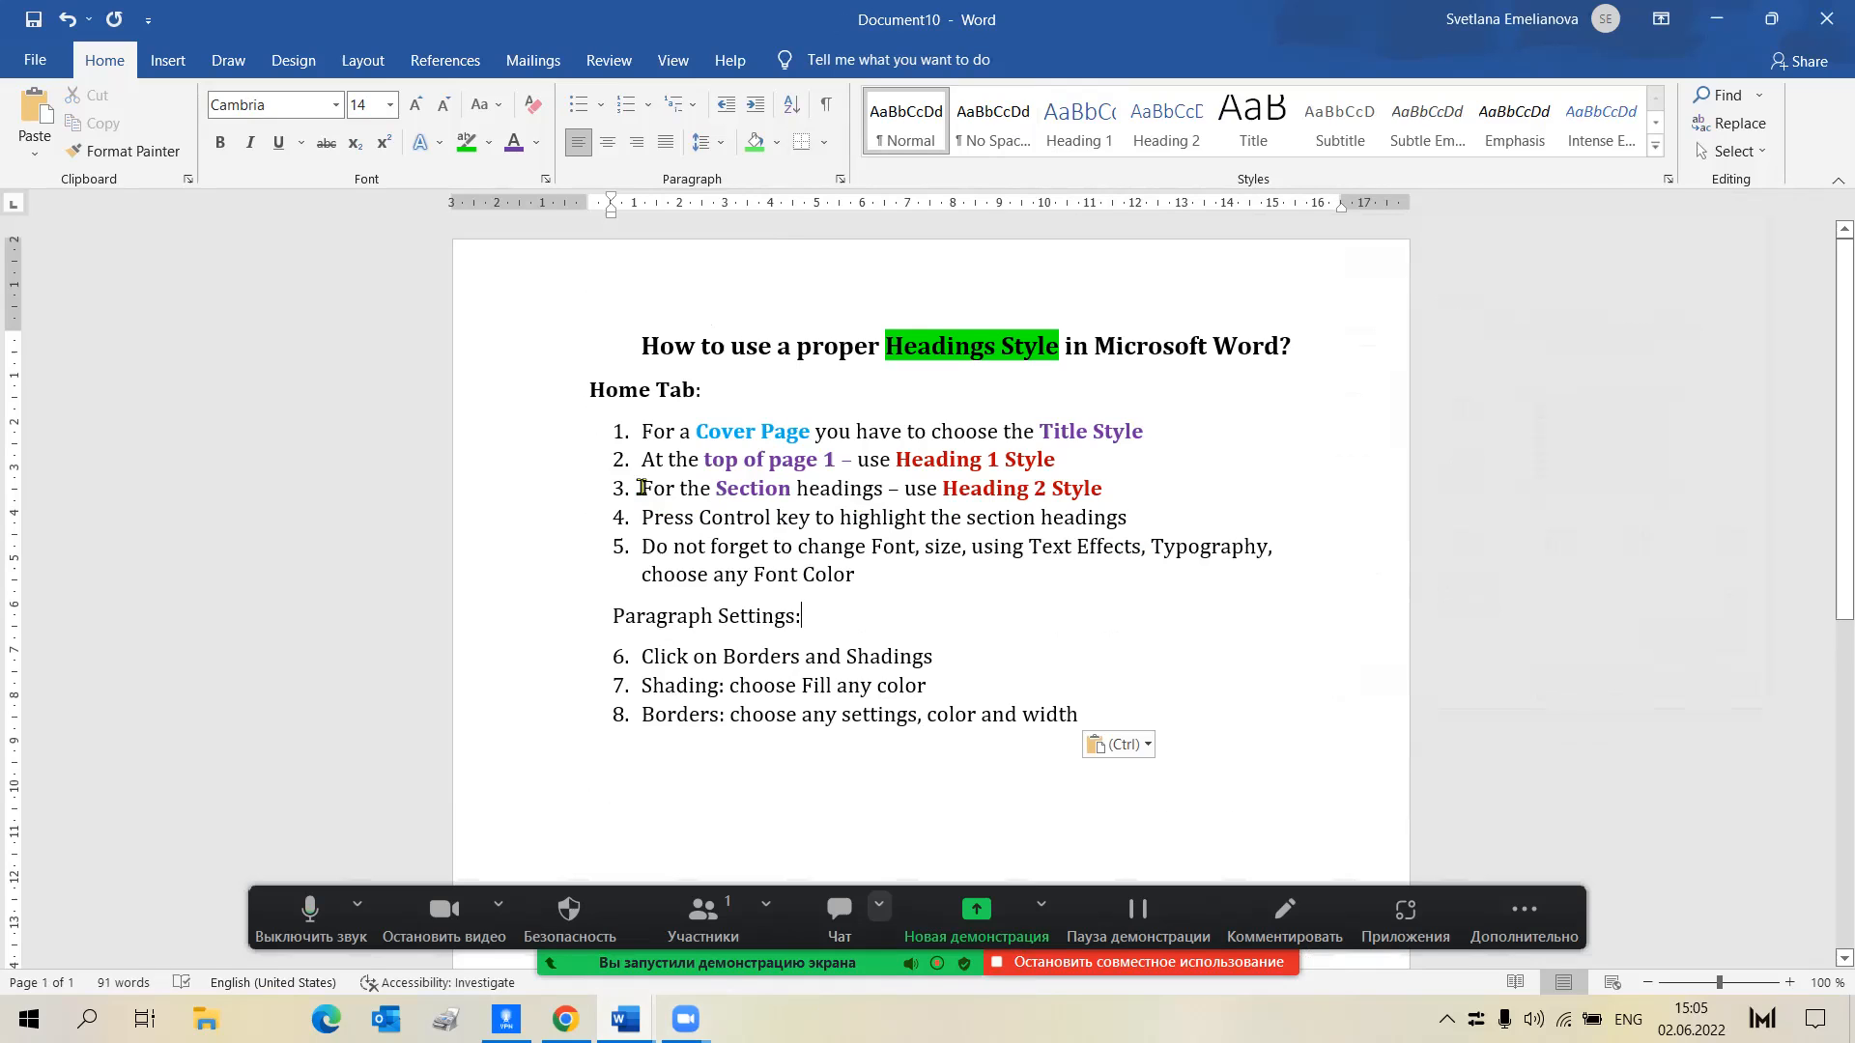
{"action": "left_click_drag", "start_coordinate": [641, 488], "coordinate": [859, 490]}
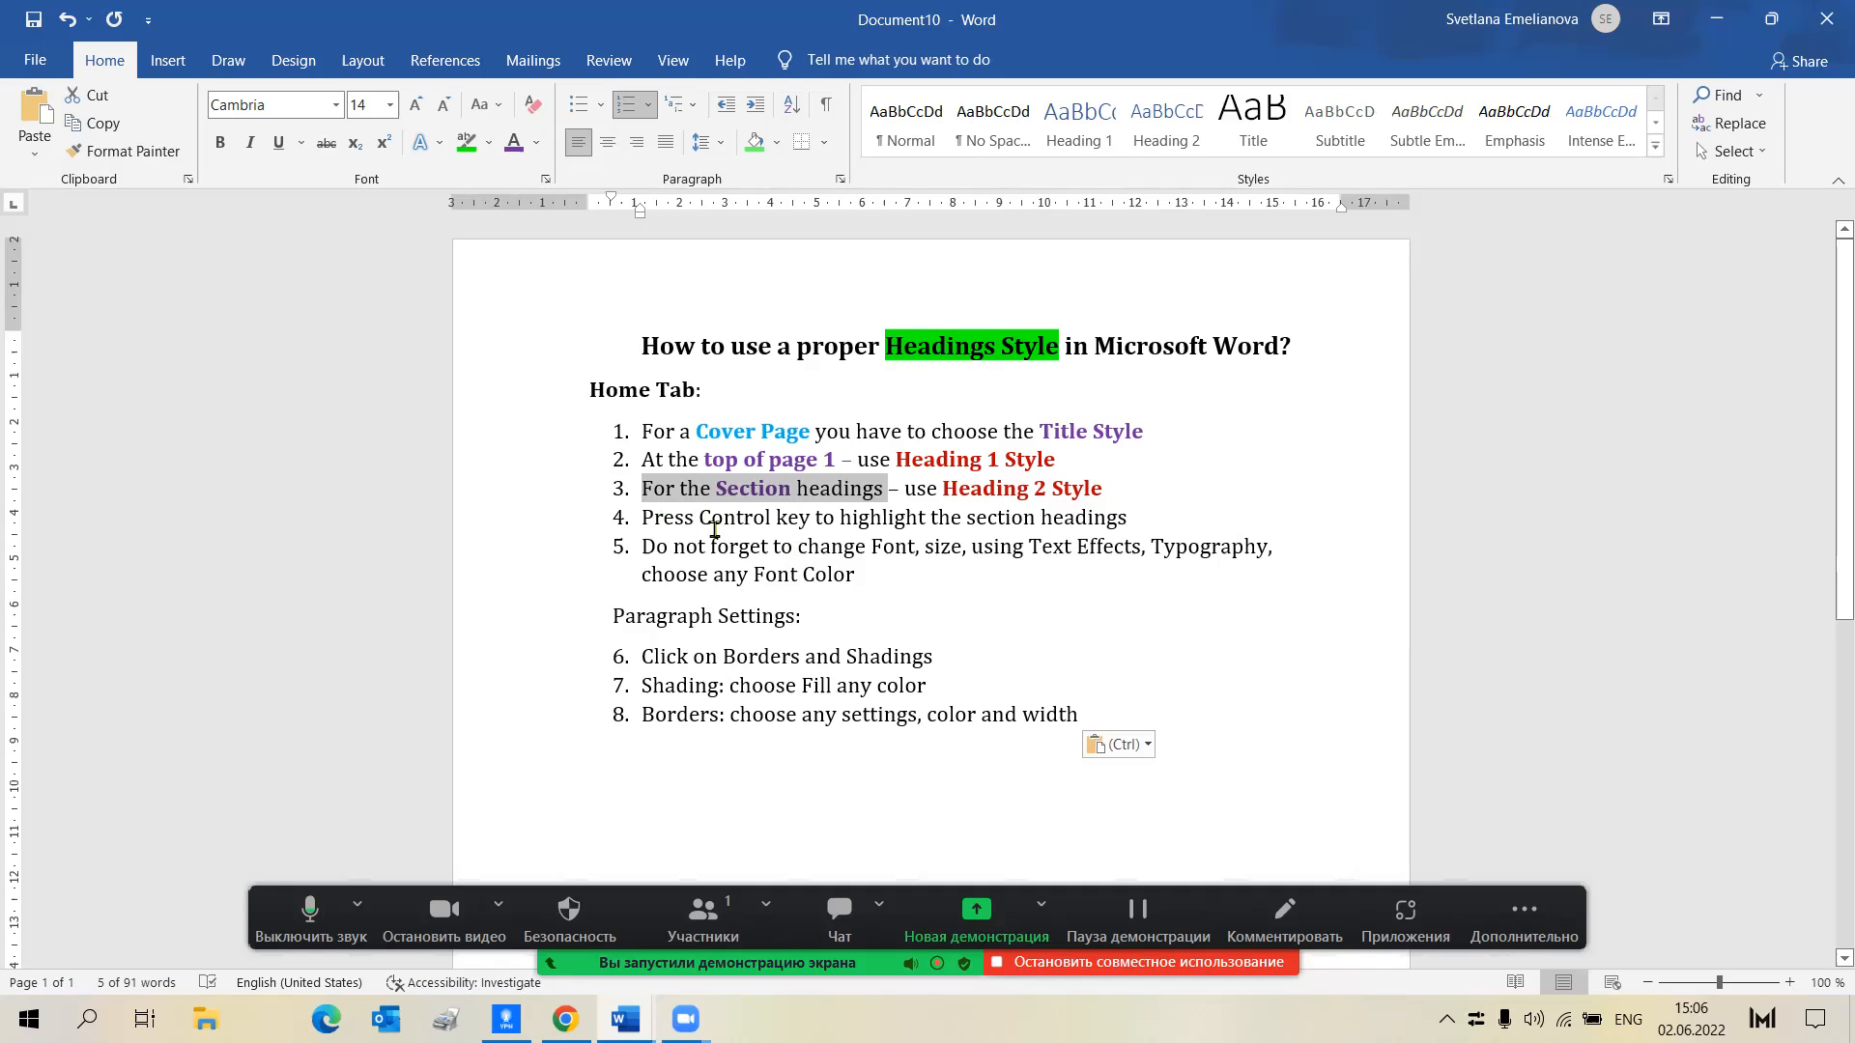
{"action": "mouse_move", "coordinate": [625, 1019]}
{"action": "left_click", "coordinate": [621, 929]}
Insert an empty paragraph between the page 2 heading and the "Wikipedia source" line
{"action": "left_click_drag", "start_coordinate": [578, 327], "coordinate": [611, 326]}
{"action": "left_click", "coordinate": [591, 322]}
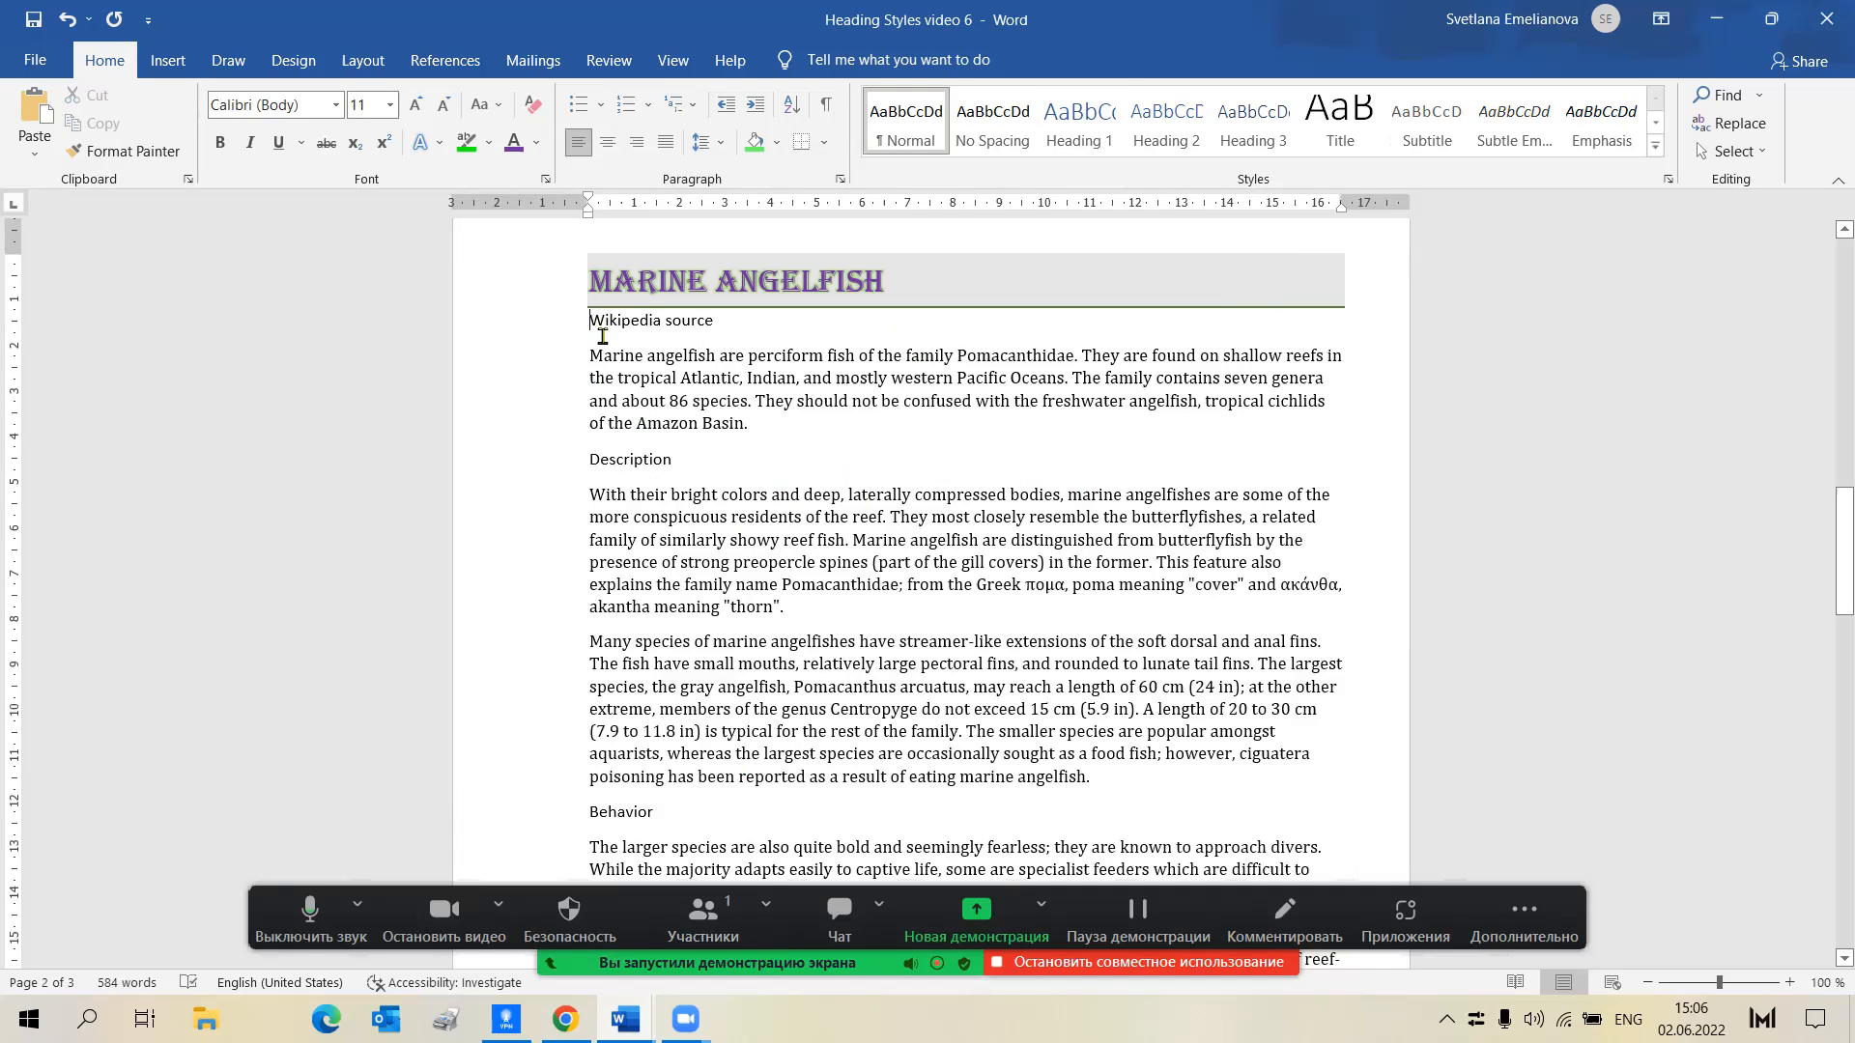
{"action": "key", "text": "Return"}
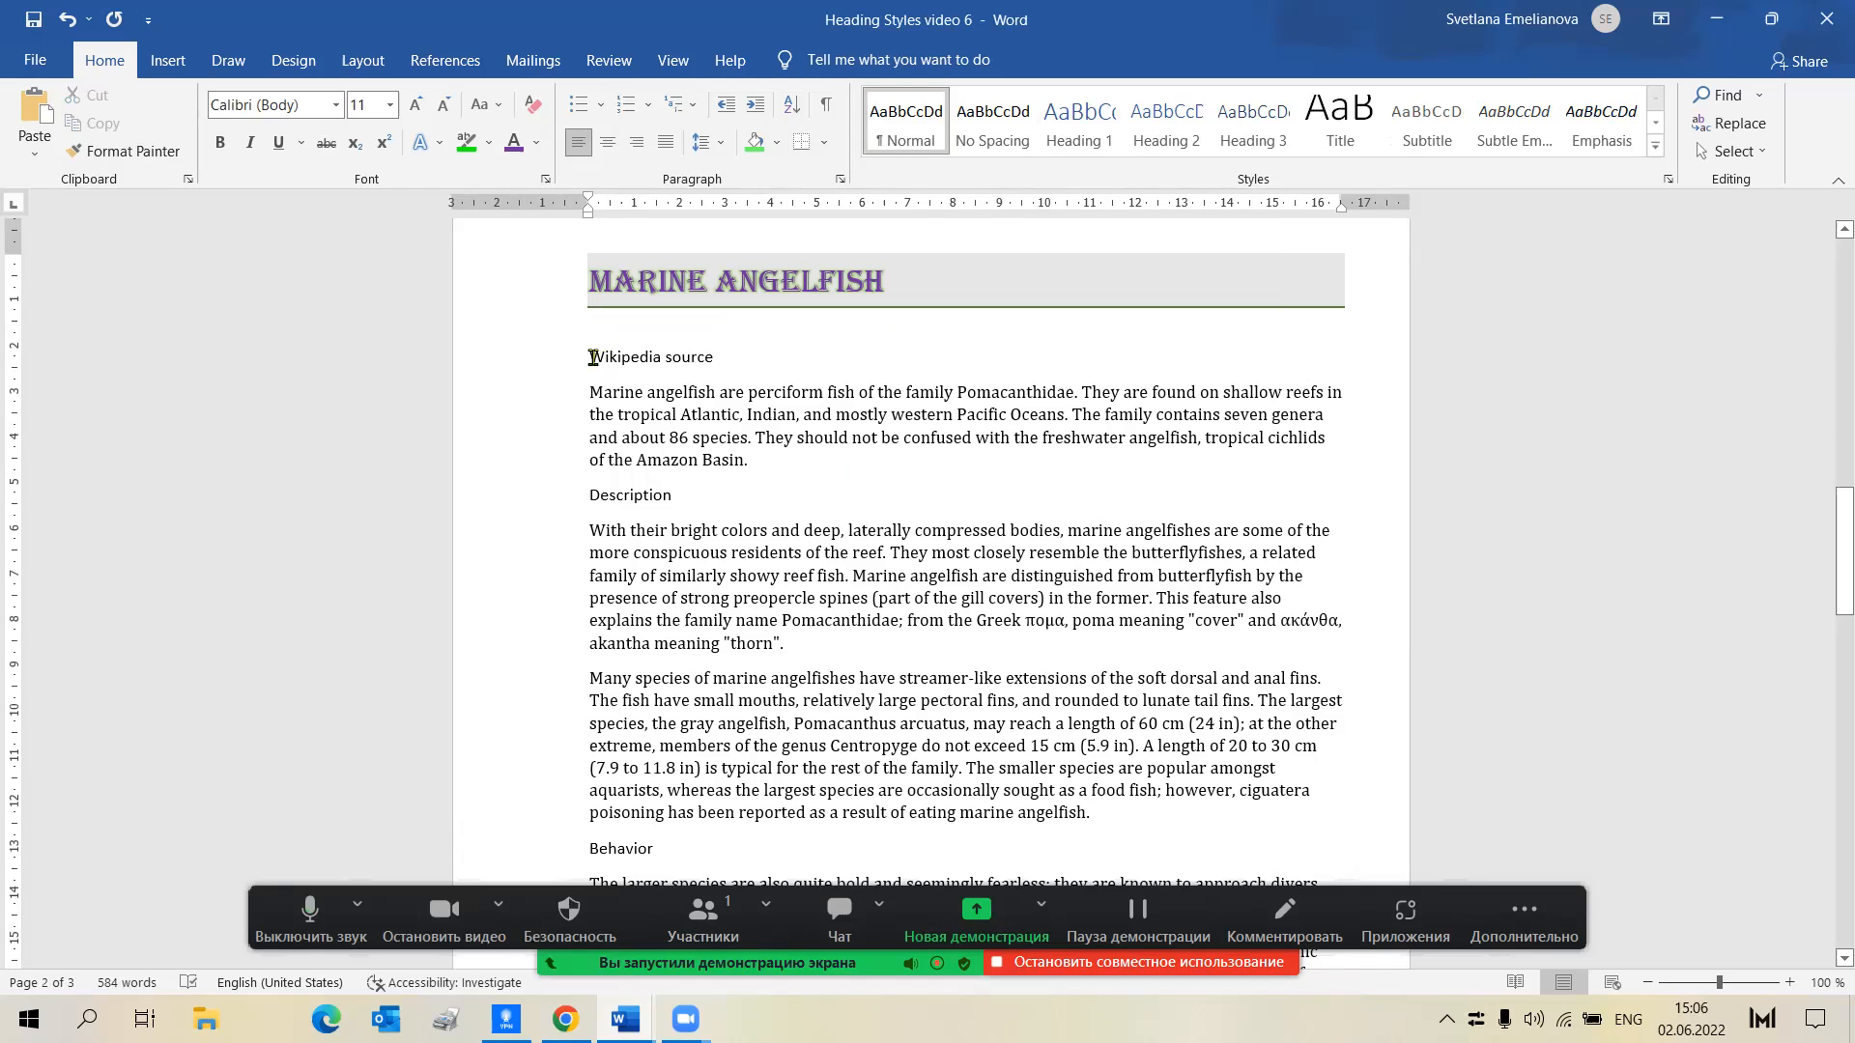
Set up a pink 2 ¼ pt bottom border for the Wikipedia source, Description, Behavior and Reproduction headings together in Borders and Shading
{"action": "left_click_drag", "start_coordinate": [583, 357], "coordinate": [722, 359]}
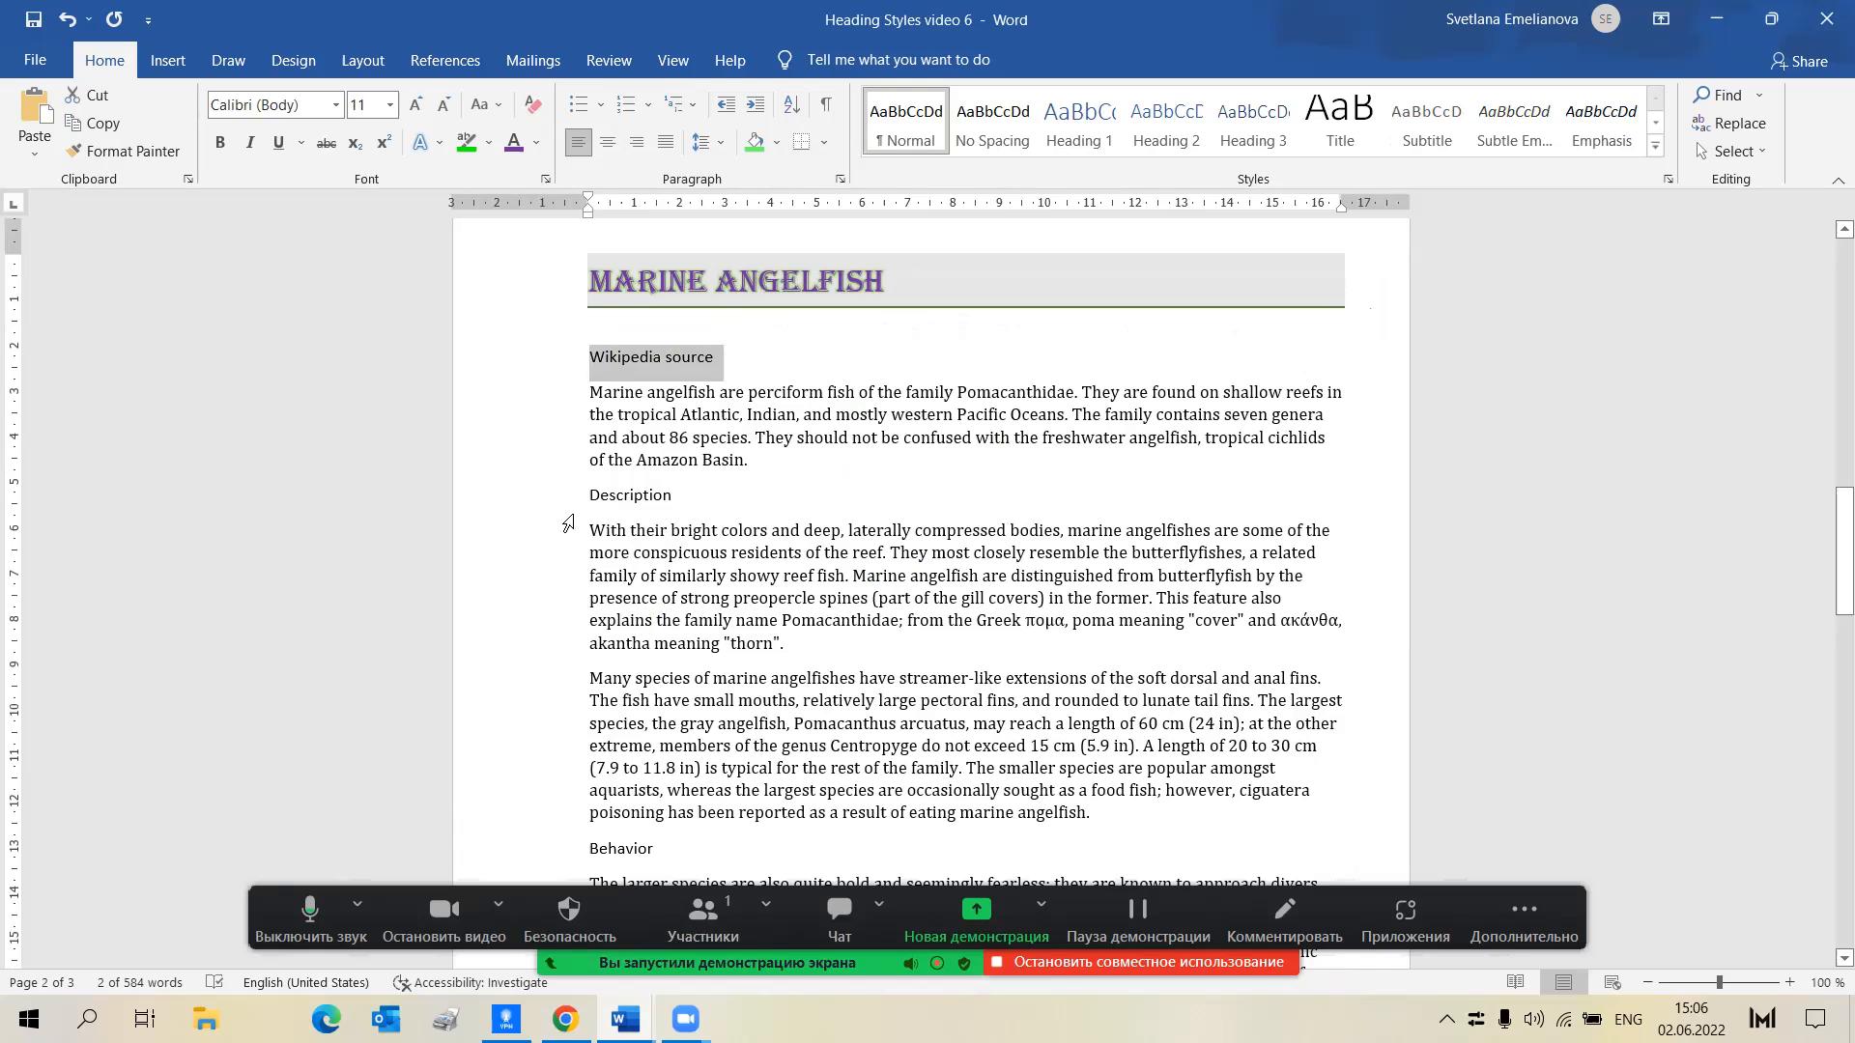
{"action": "left_click_drag", "start_coordinate": [579, 494], "coordinate": [659, 489]}
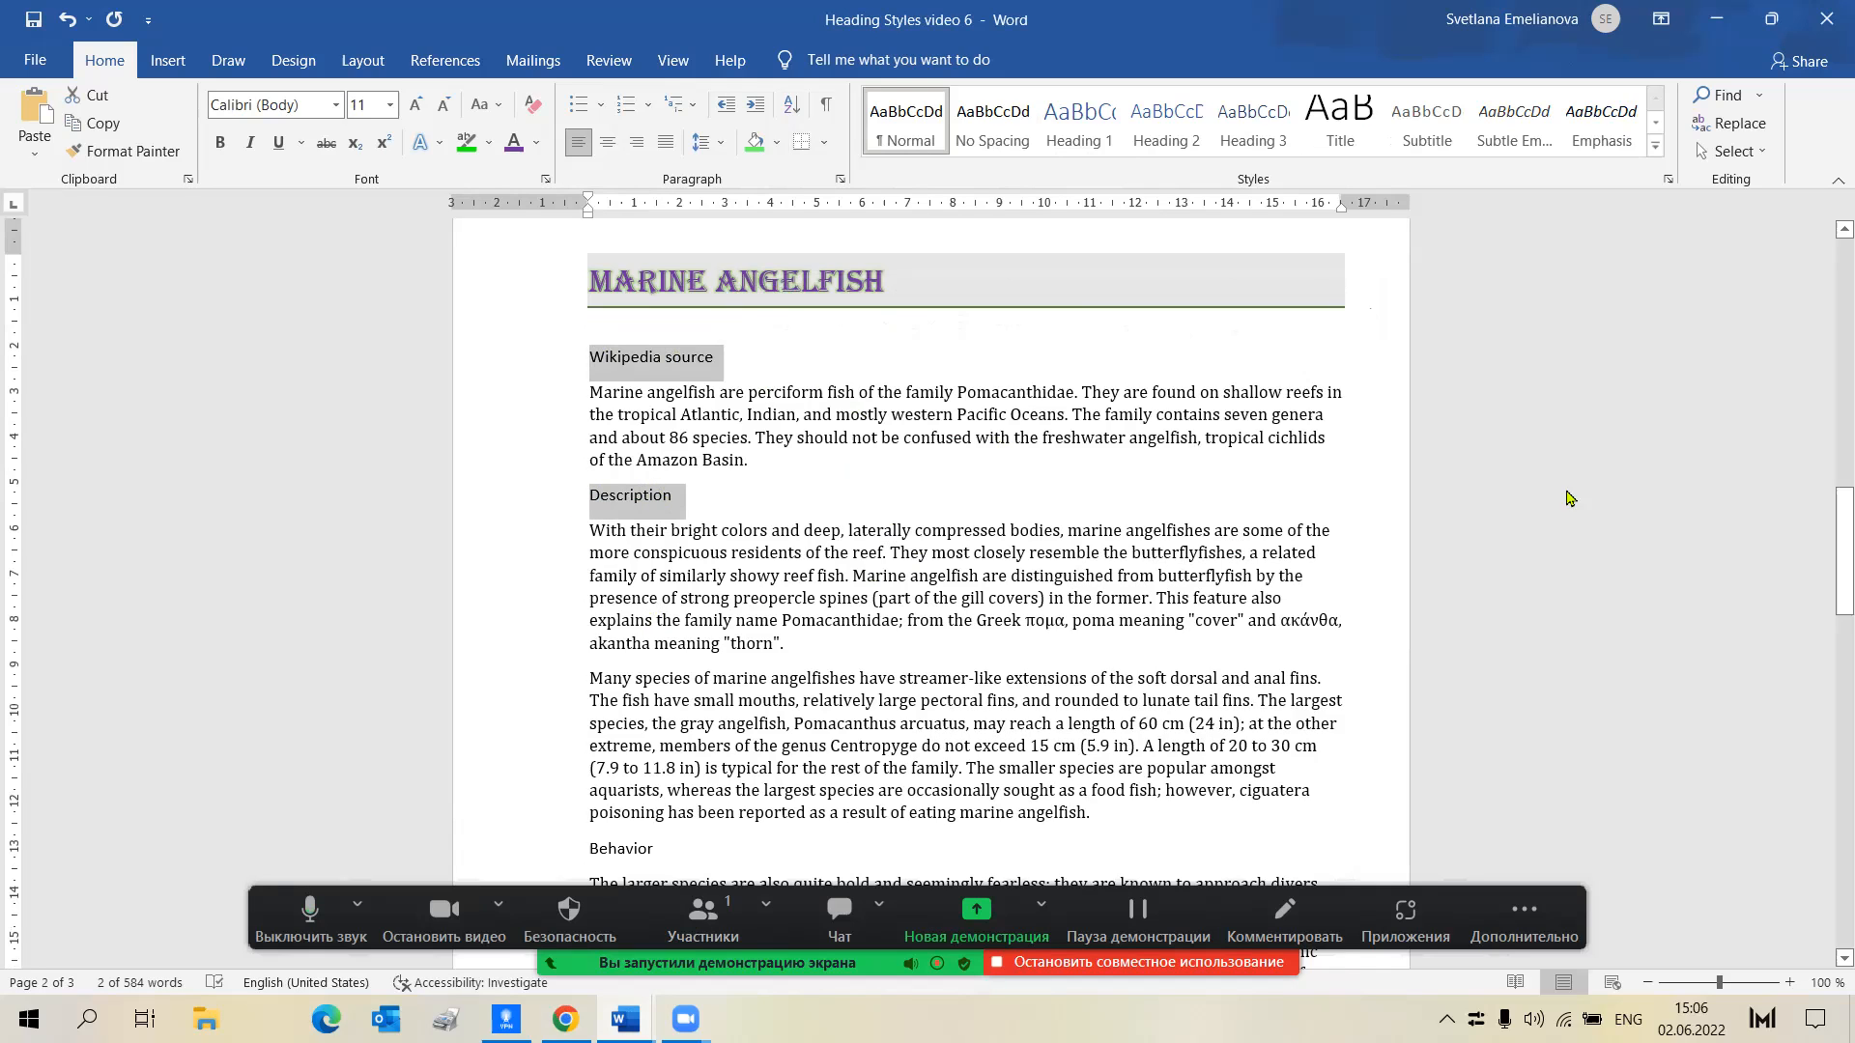
{"action": "left_click_drag", "start_coordinate": [1828, 538], "coordinate": [1828, 579]}
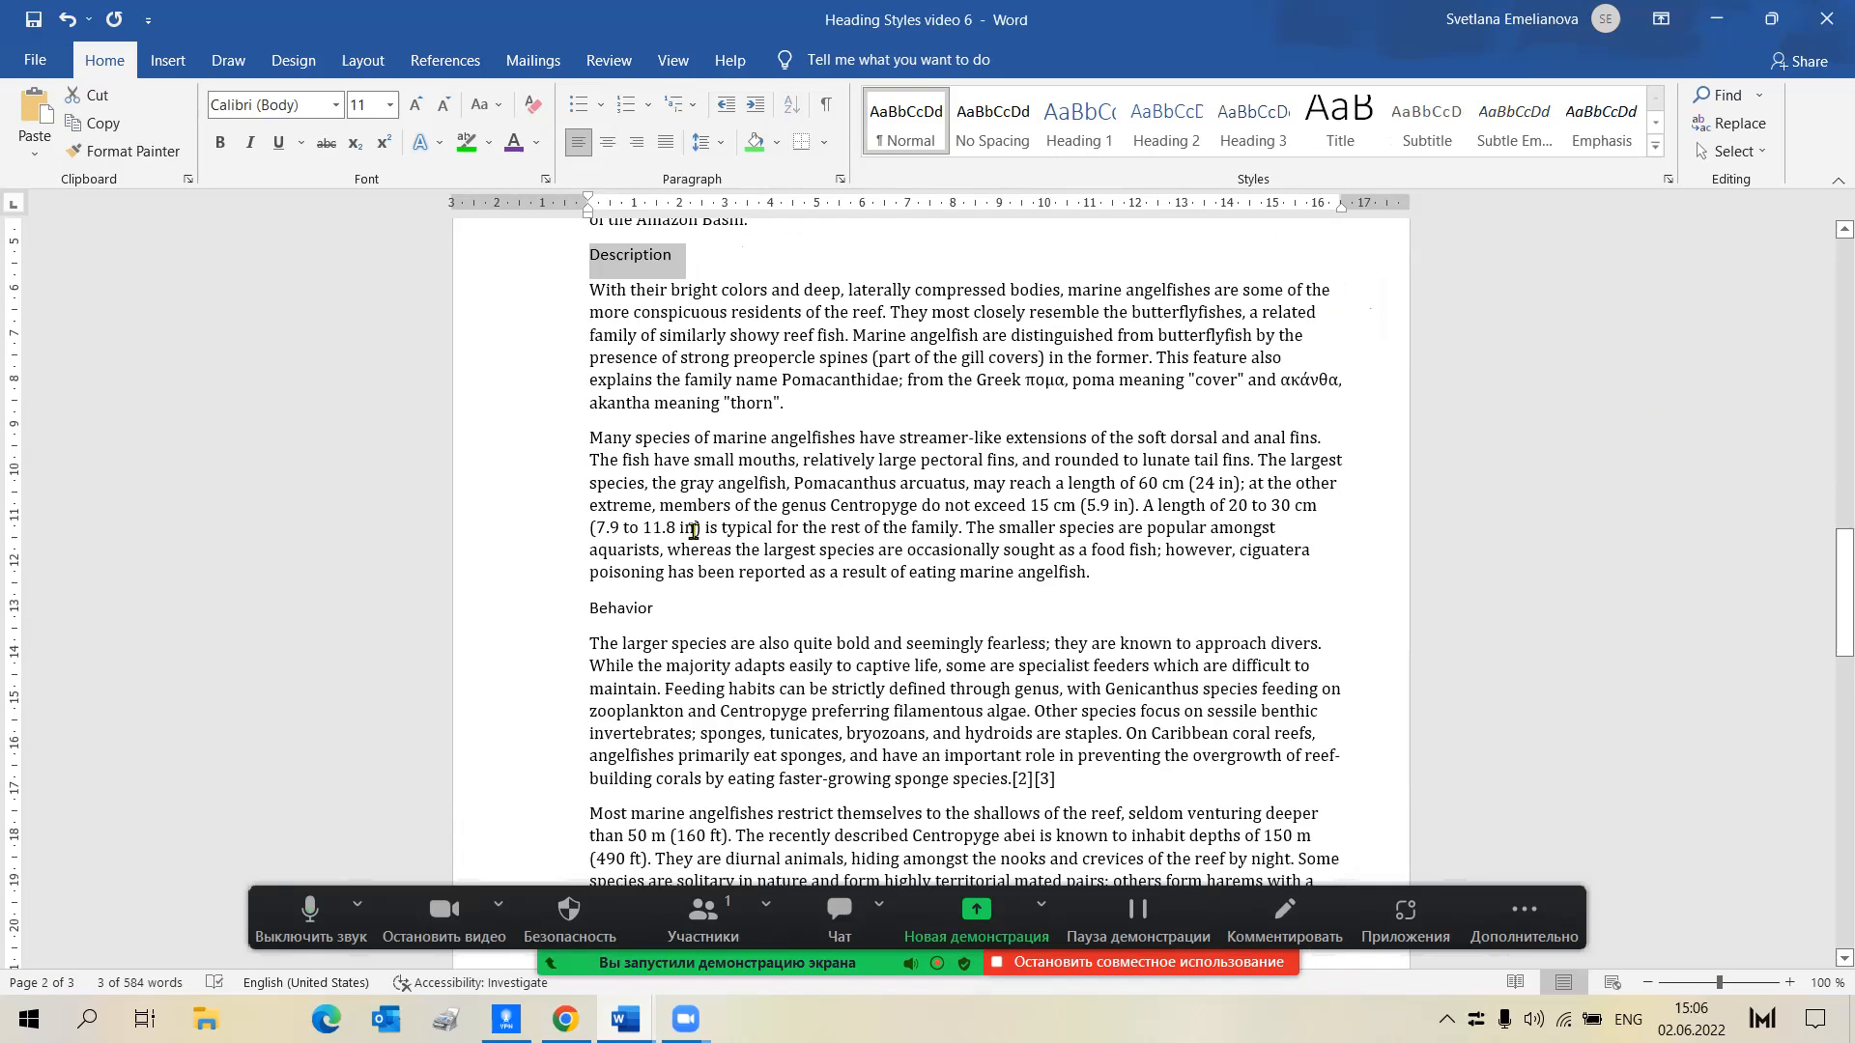
{"action": "left_click_drag", "start_coordinate": [586, 609], "coordinate": [662, 609]}
{"action": "left_click_drag", "start_coordinate": [1829, 580], "coordinate": [1829, 644]}
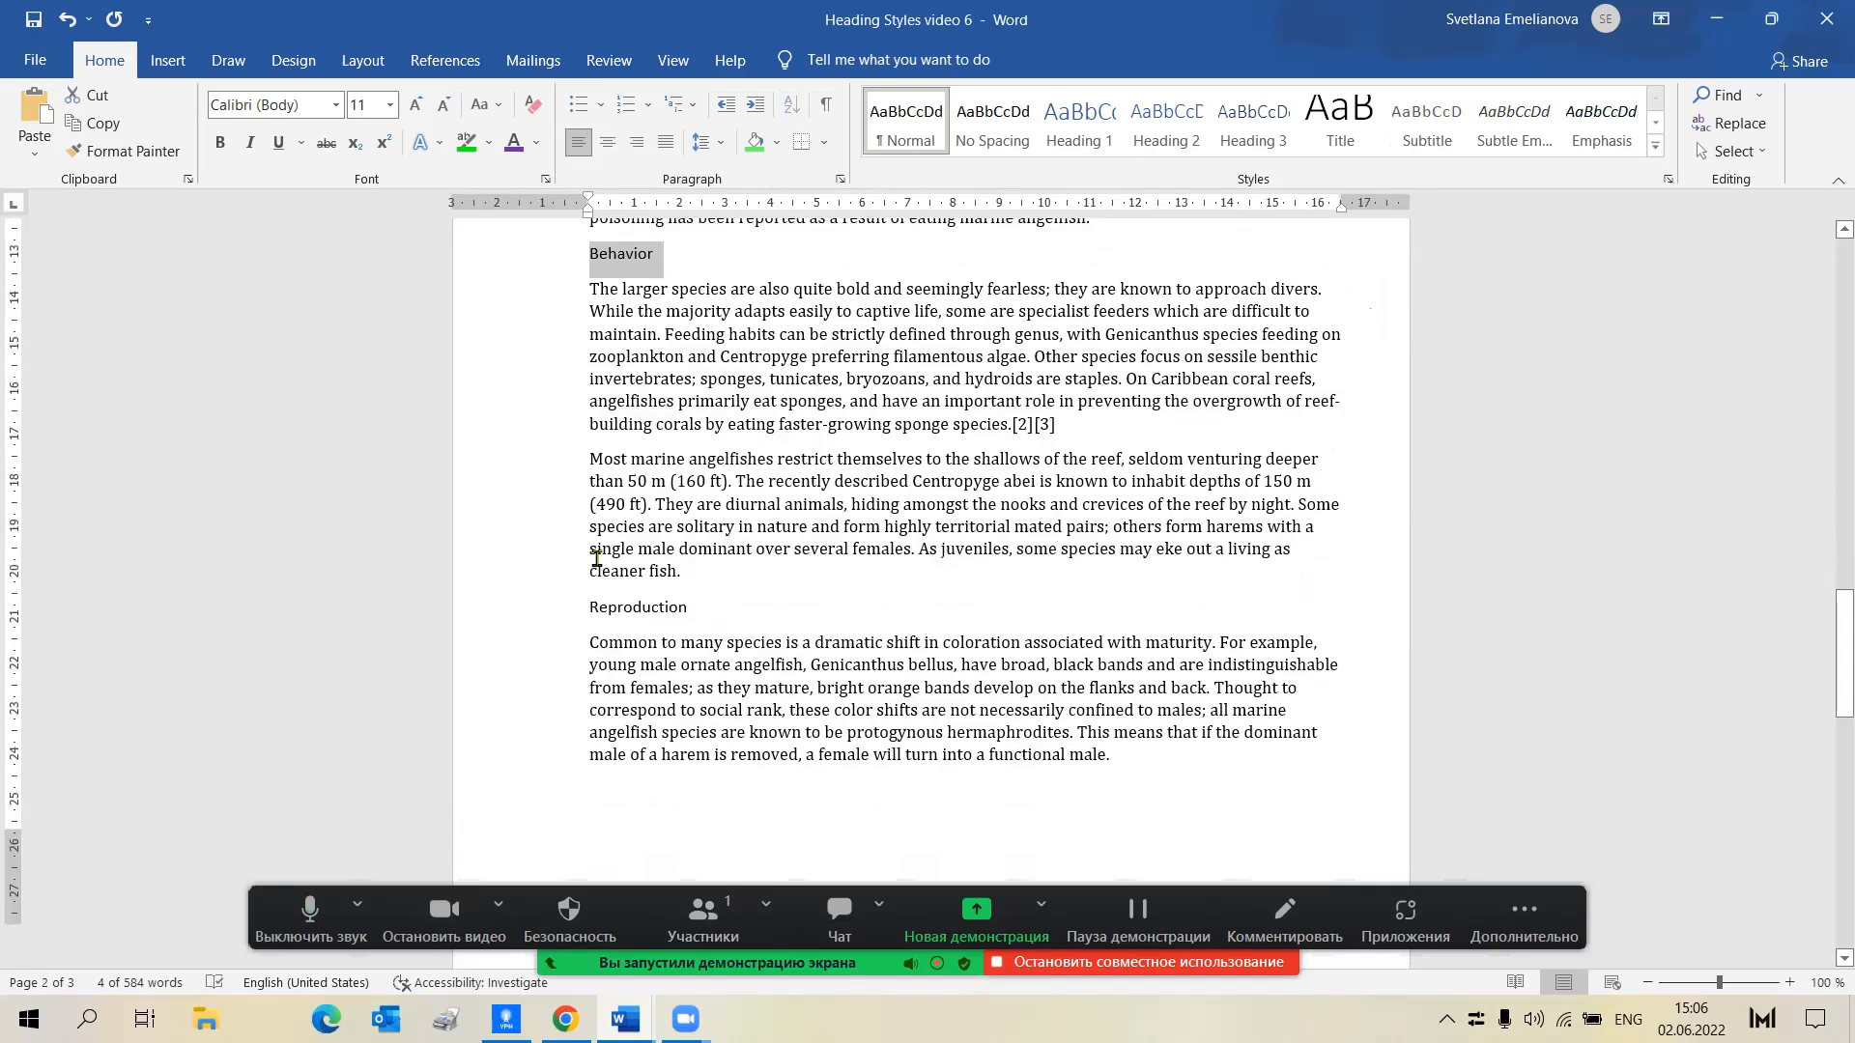
{"action": "left_click_drag", "start_coordinate": [687, 609], "coordinate": [588, 608]}
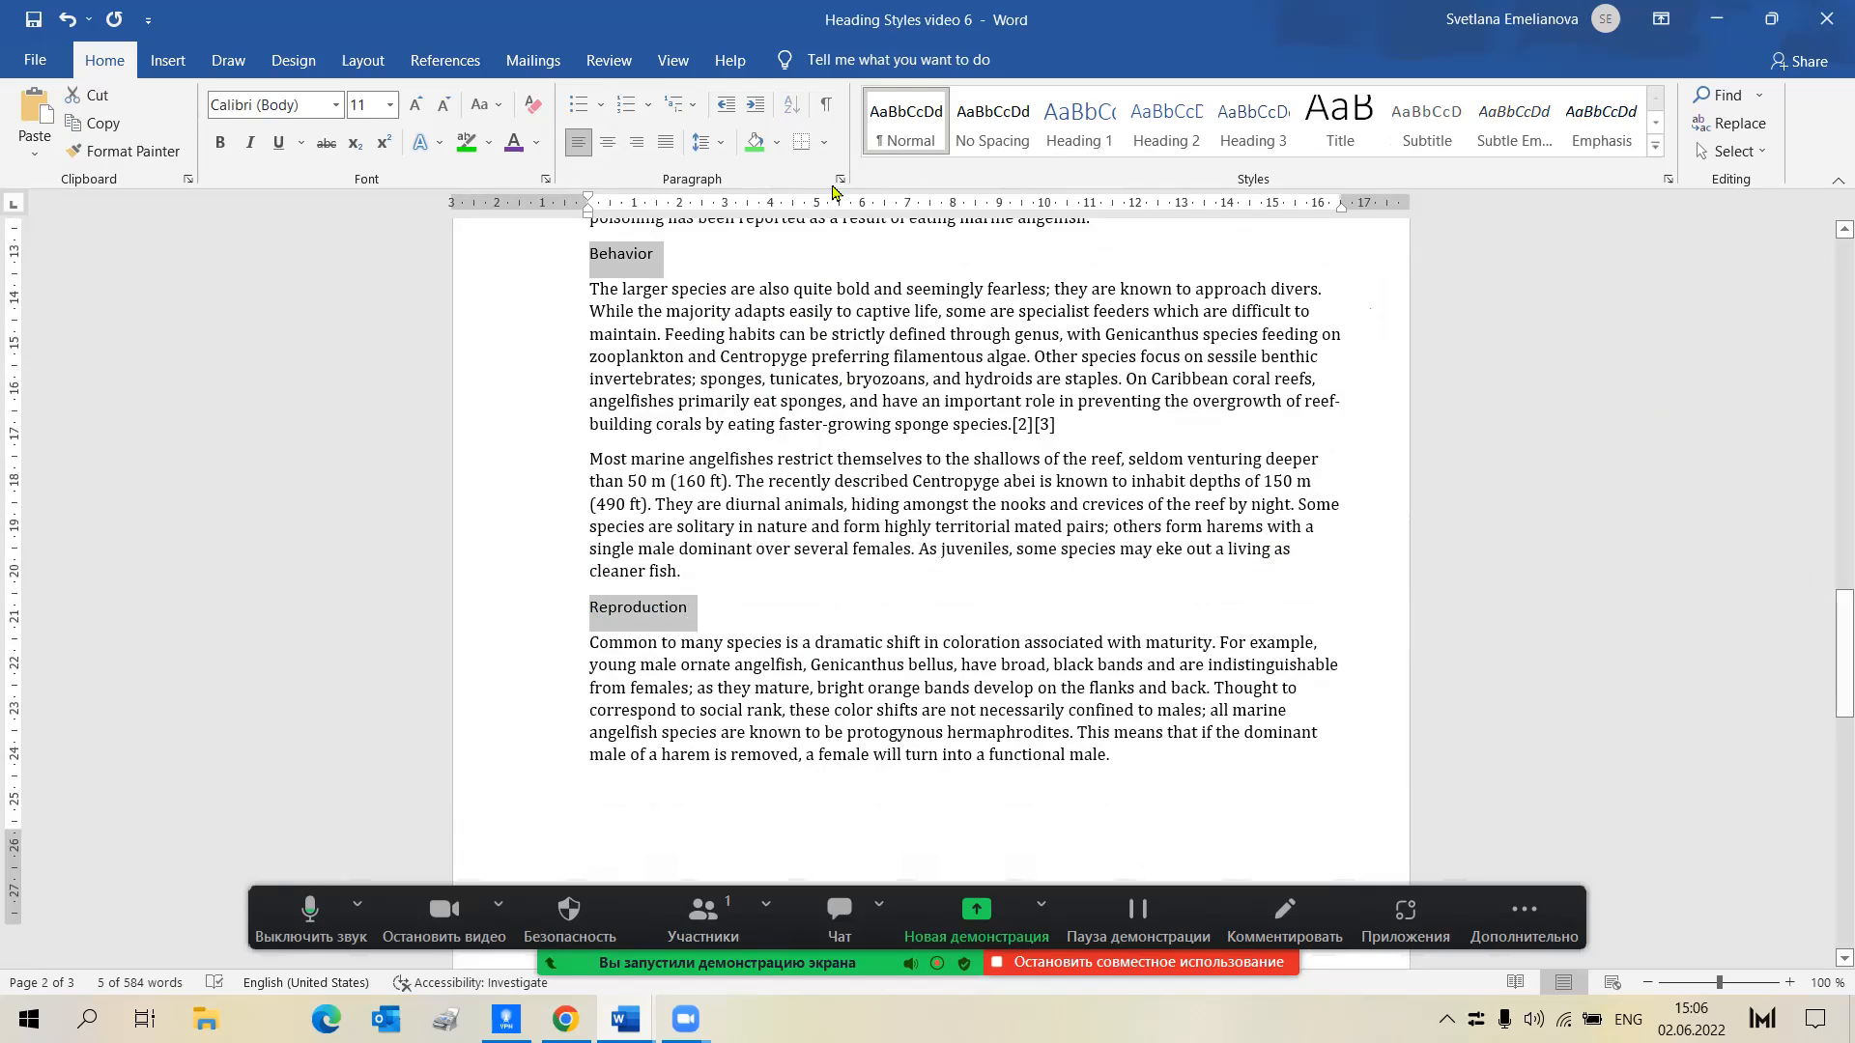
{"action": "left_click", "coordinate": [828, 145]}
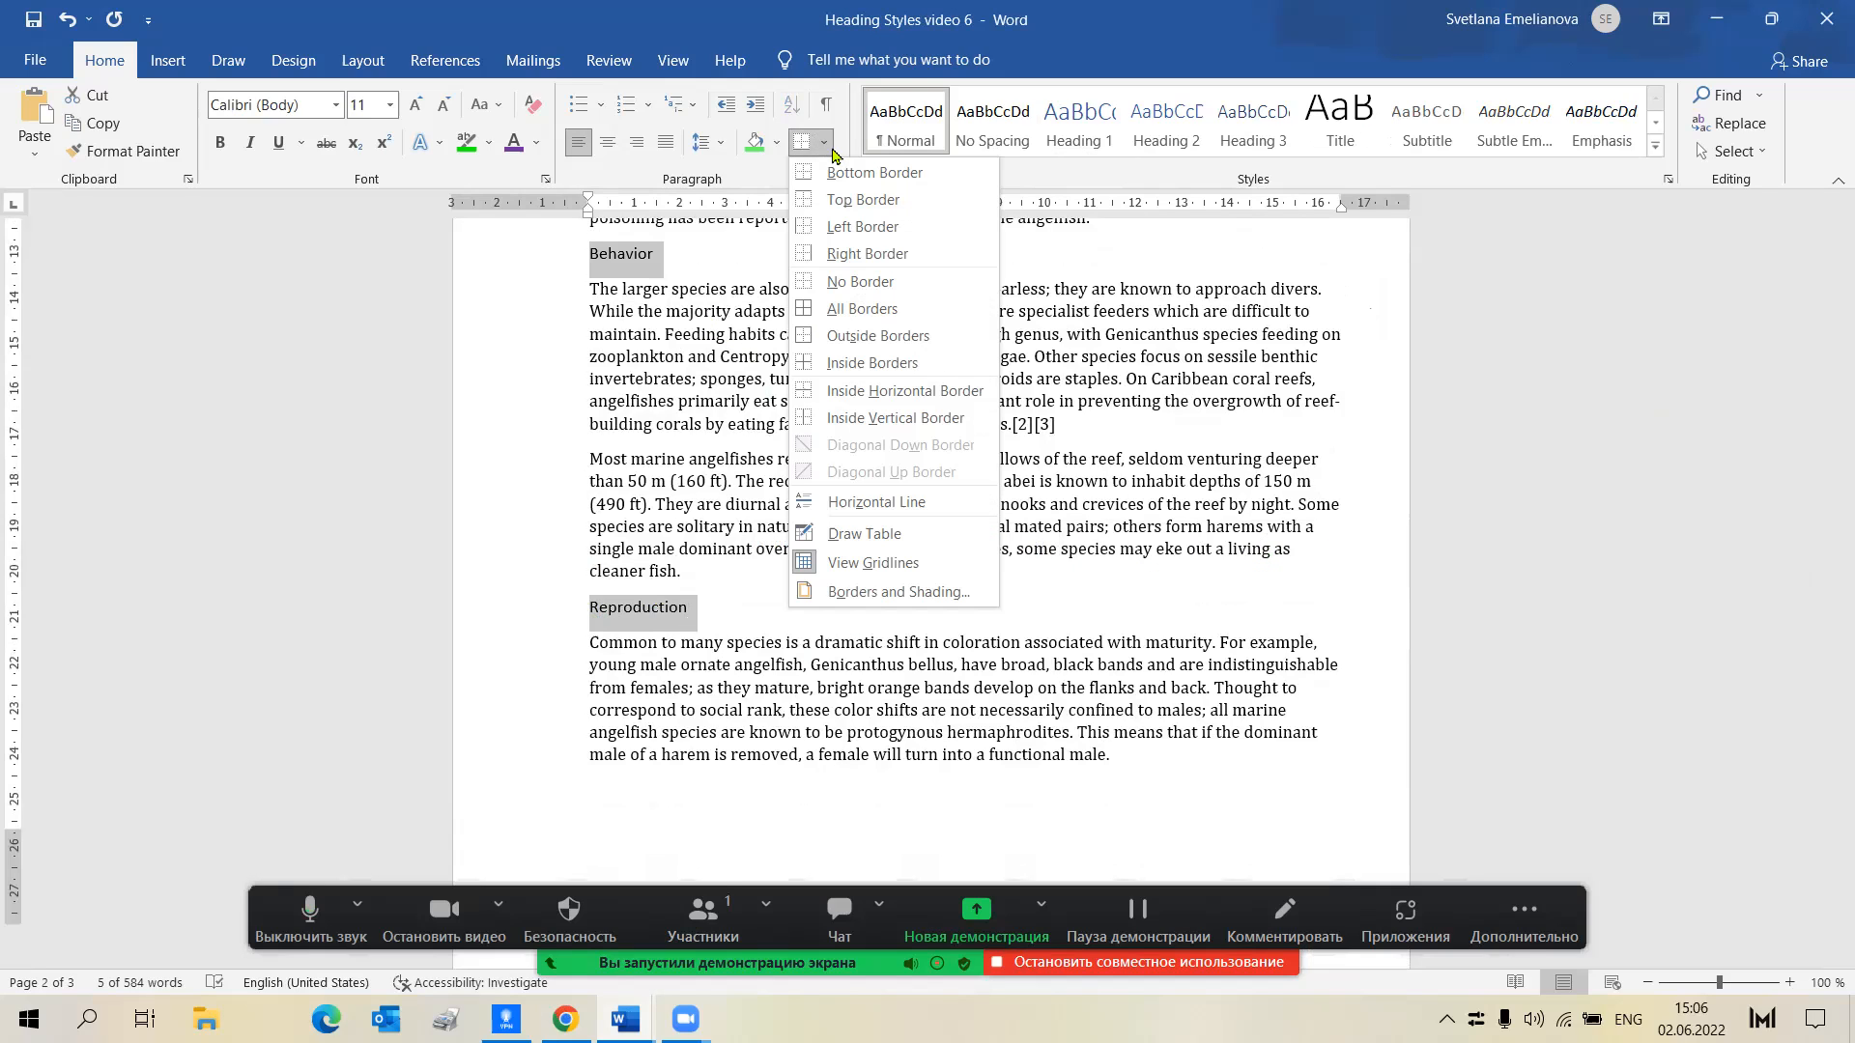
{"action": "left_click", "coordinate": [965, 605]}
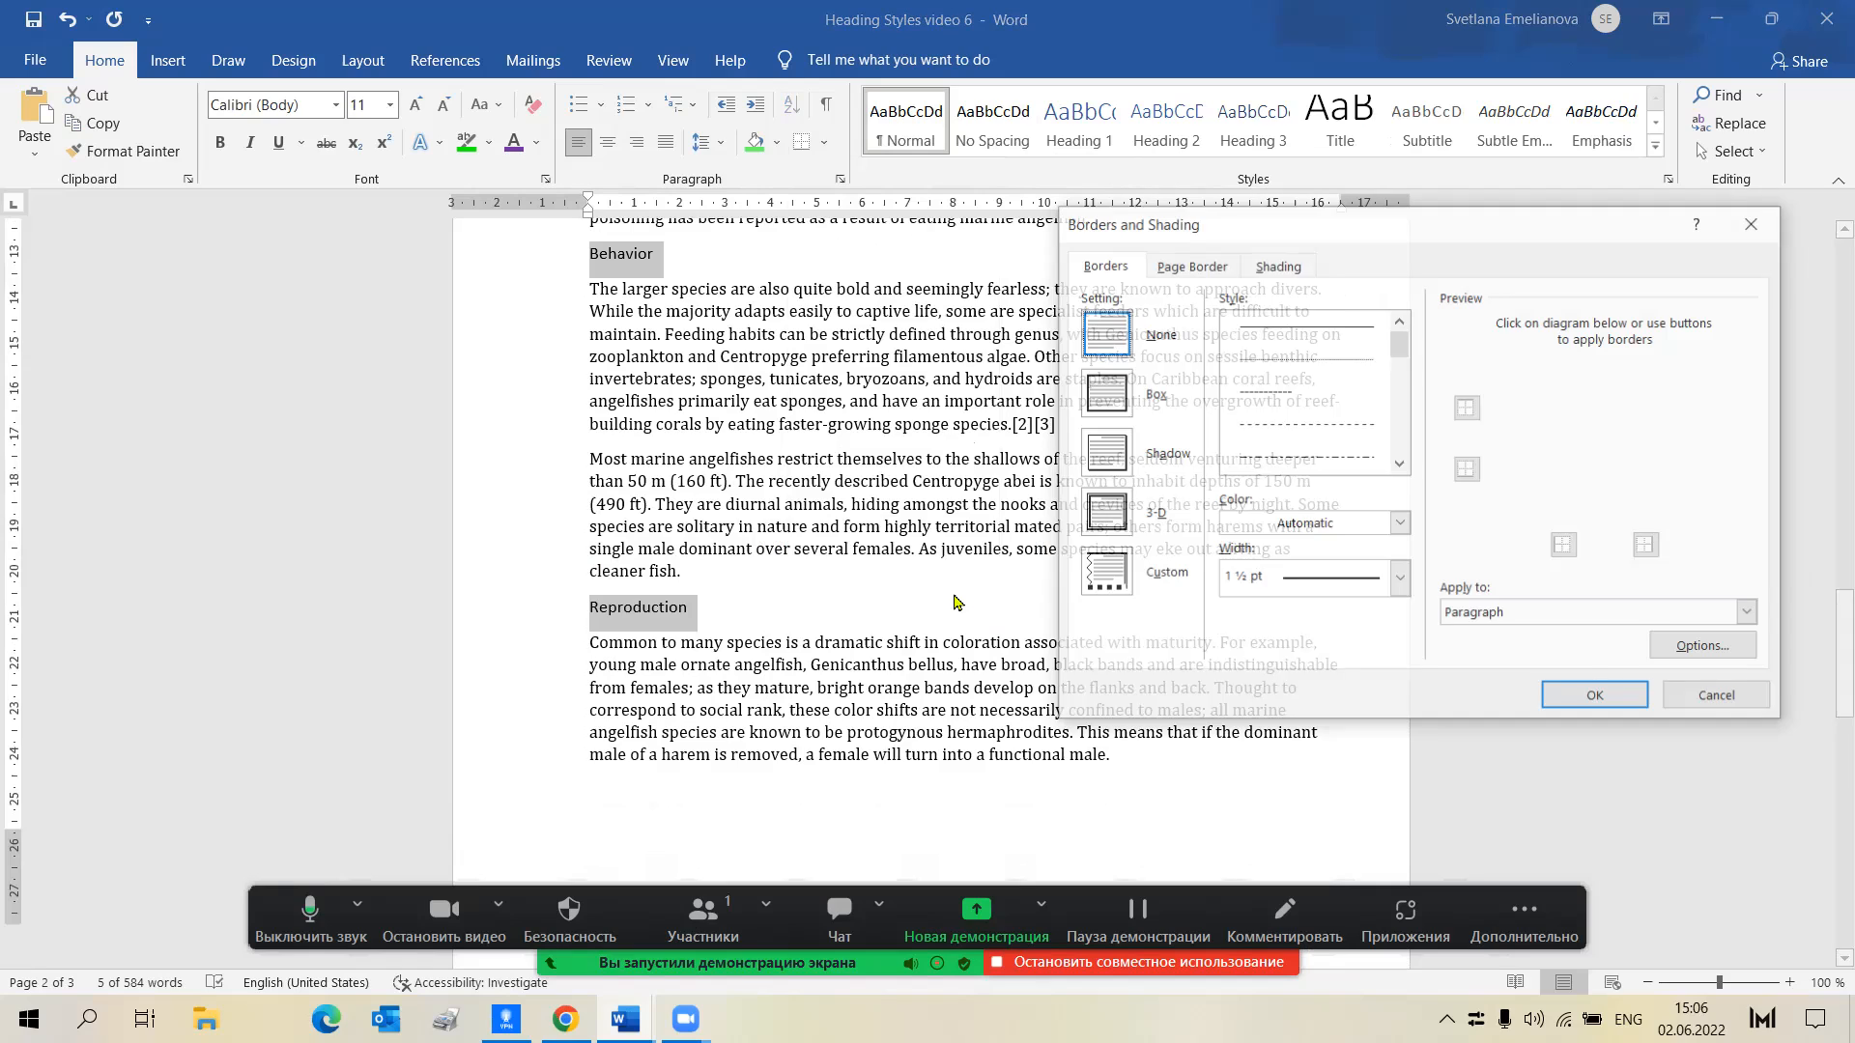
{"action": "left_click", "coordinate": [1400, 580]}
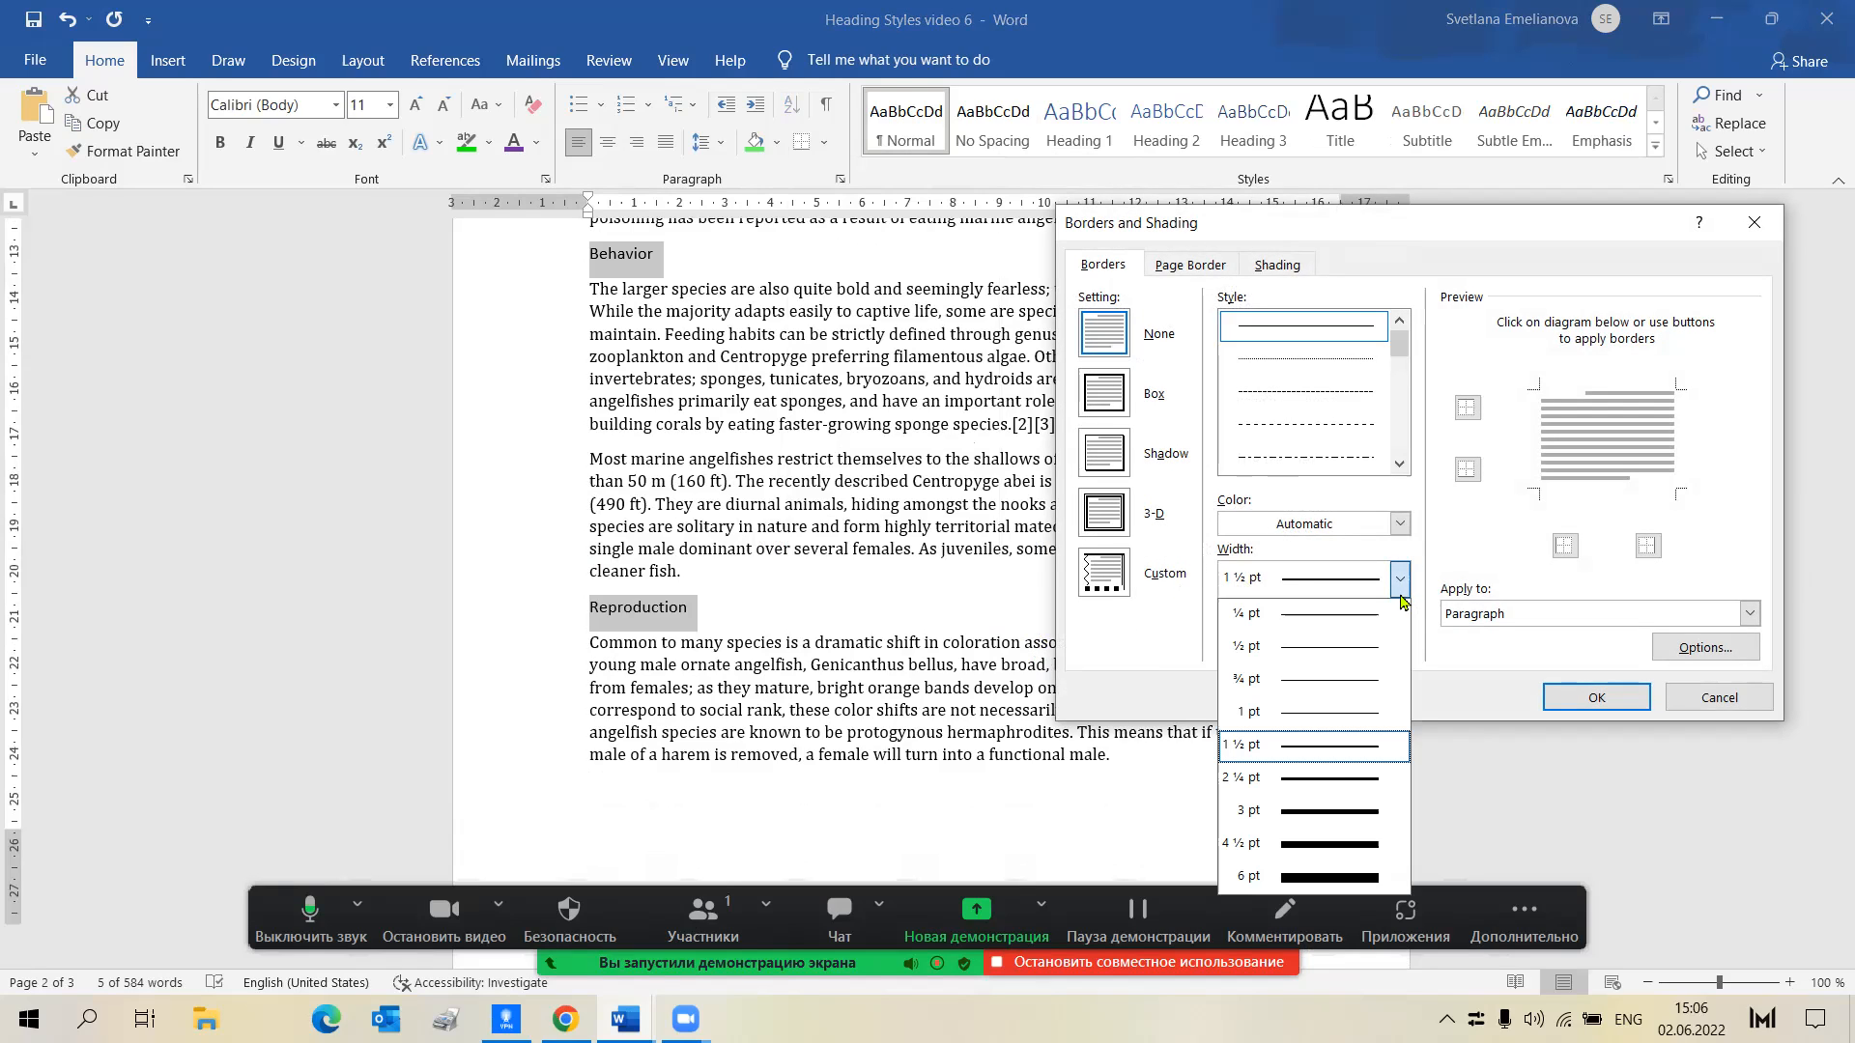
{"action": "left_click", "coordinate": [1362, 778]}
{"action": "left_click", "coordinate": [1396, 526]}
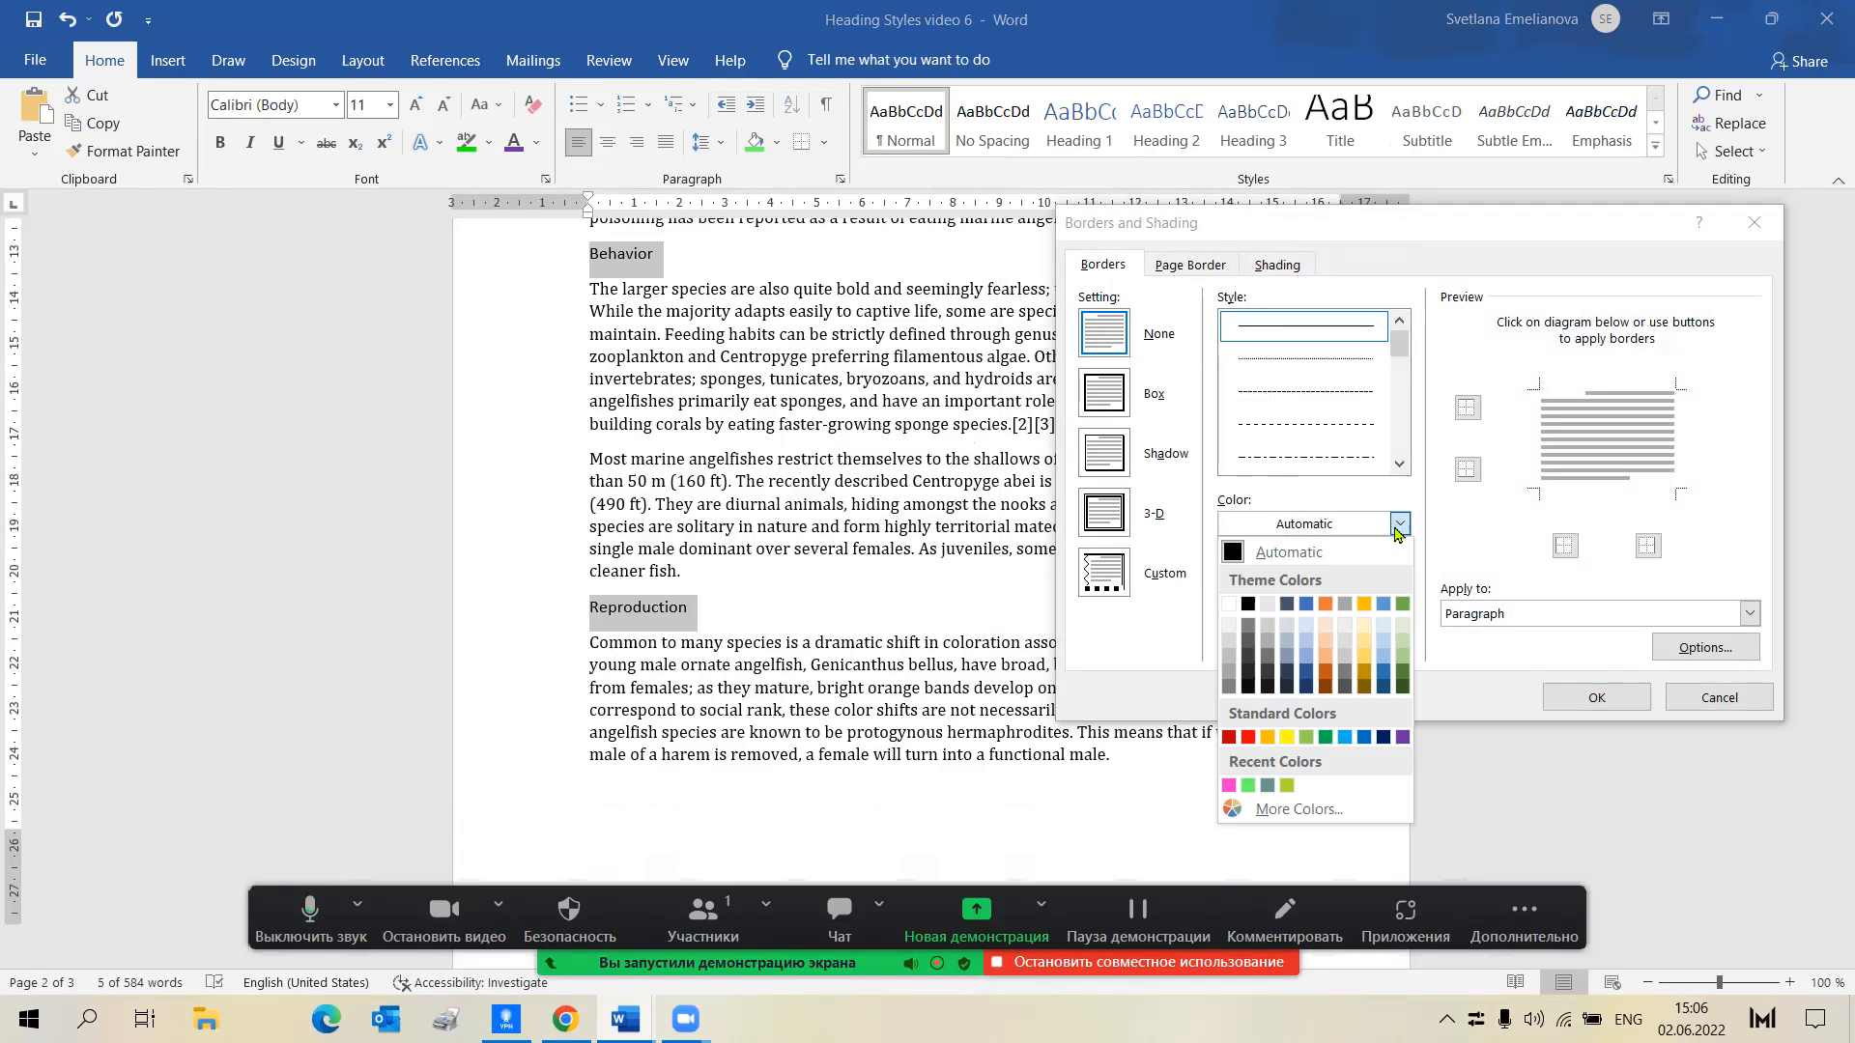
{"action": "left_click", "coordinate": [1228, 785]}
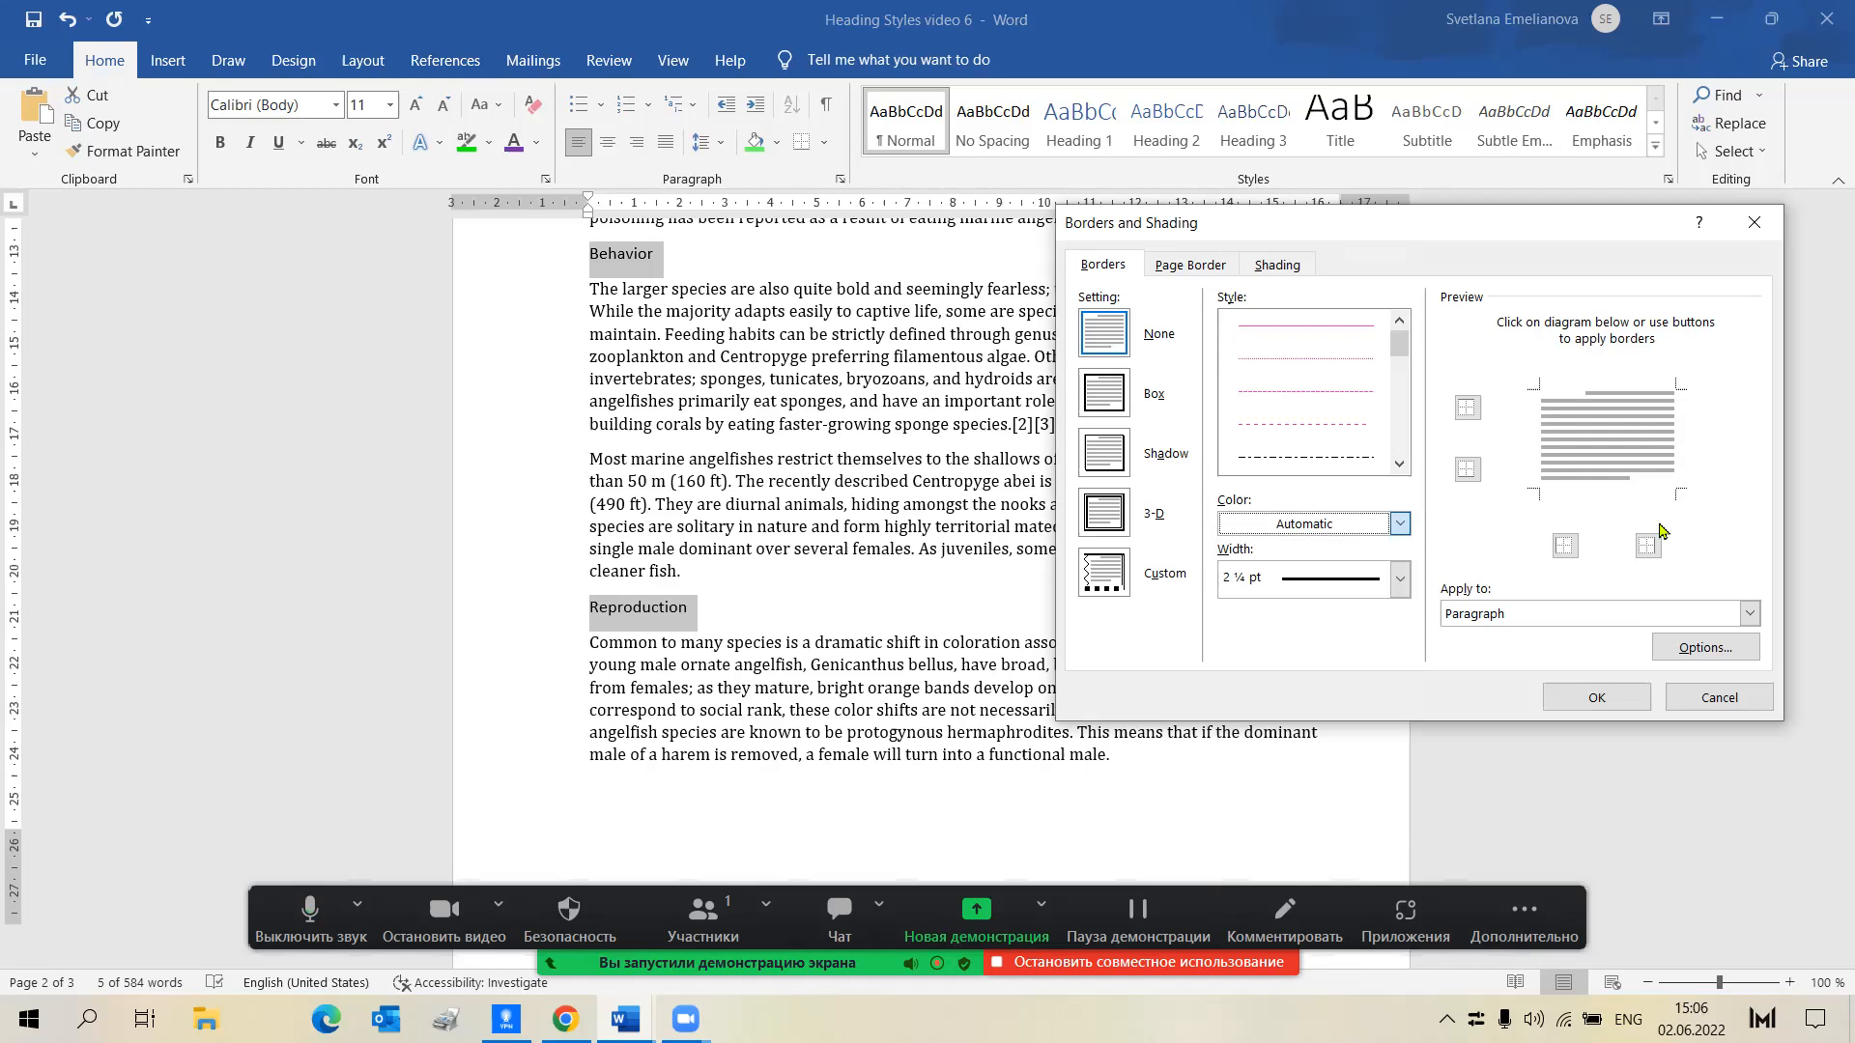
{"action": "left_click", "coordinate": [1623, 488]}
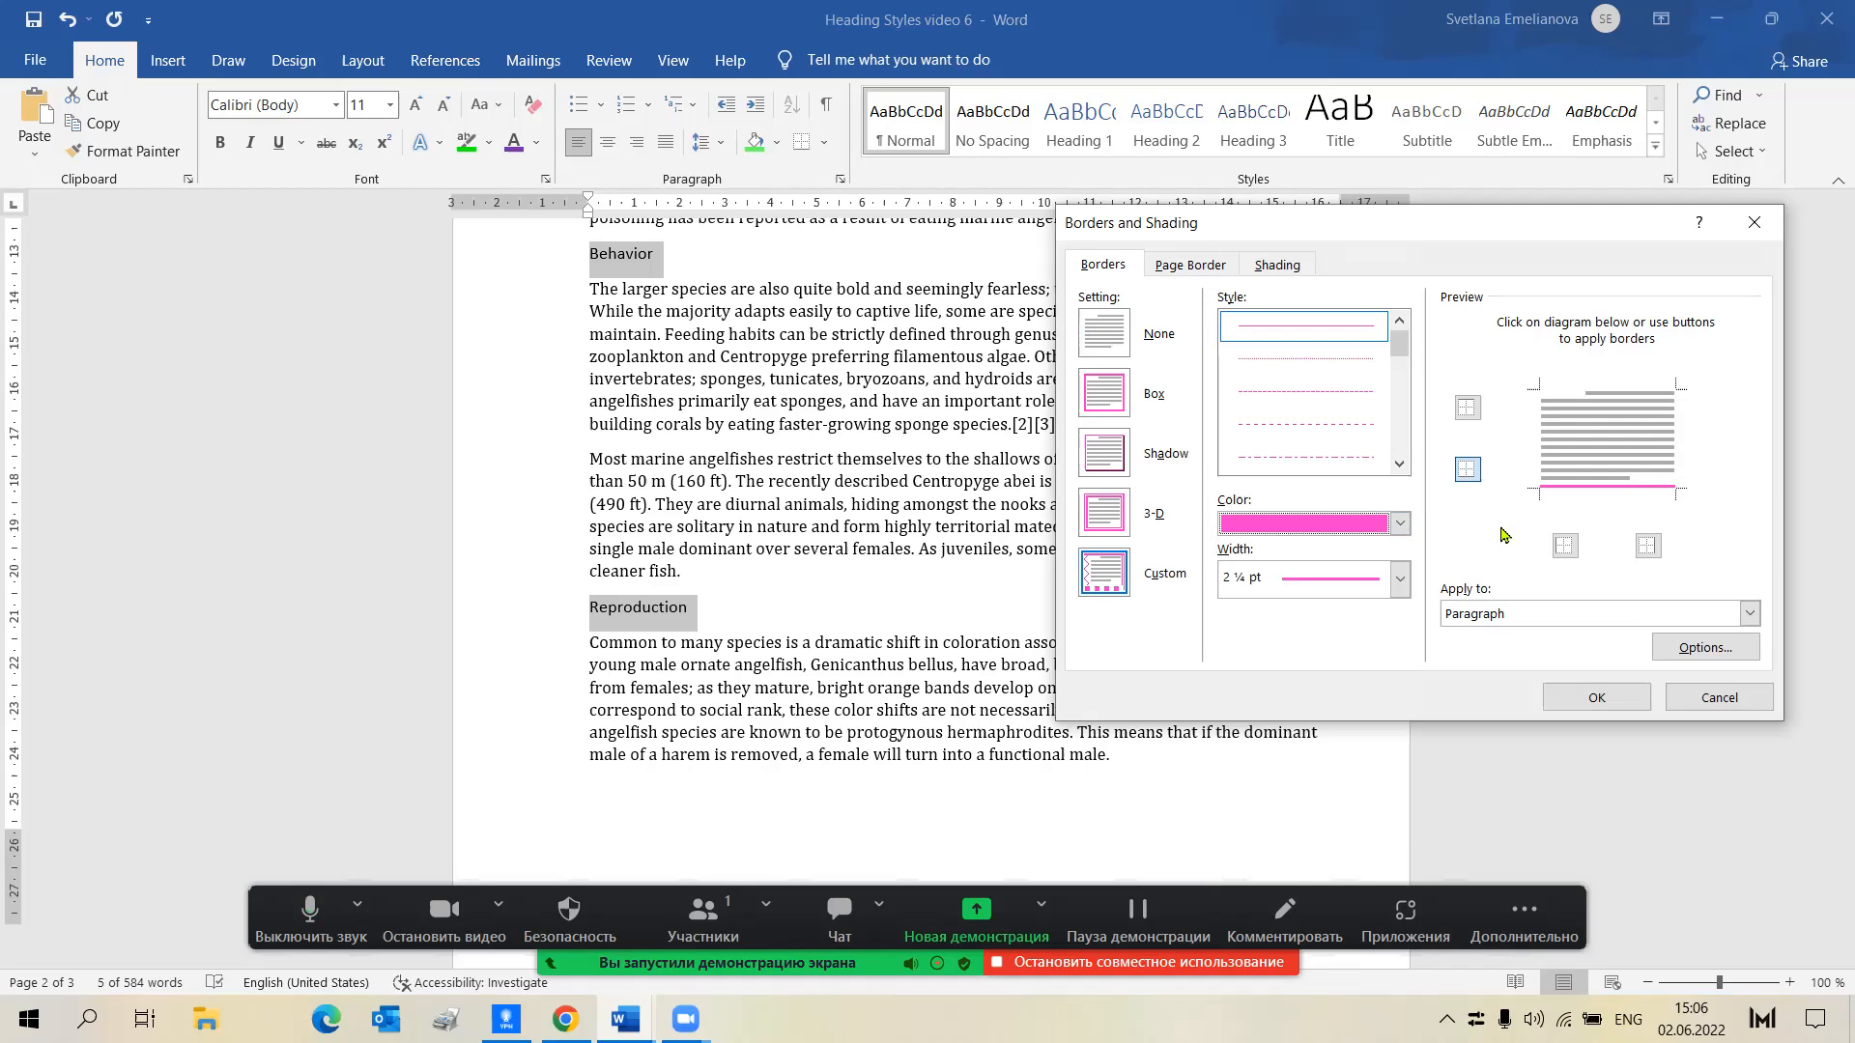
Fill the four section headings with light green shading and apply the border and shading settings
{"action": "left_click", "coordinate": [1277, 265]}
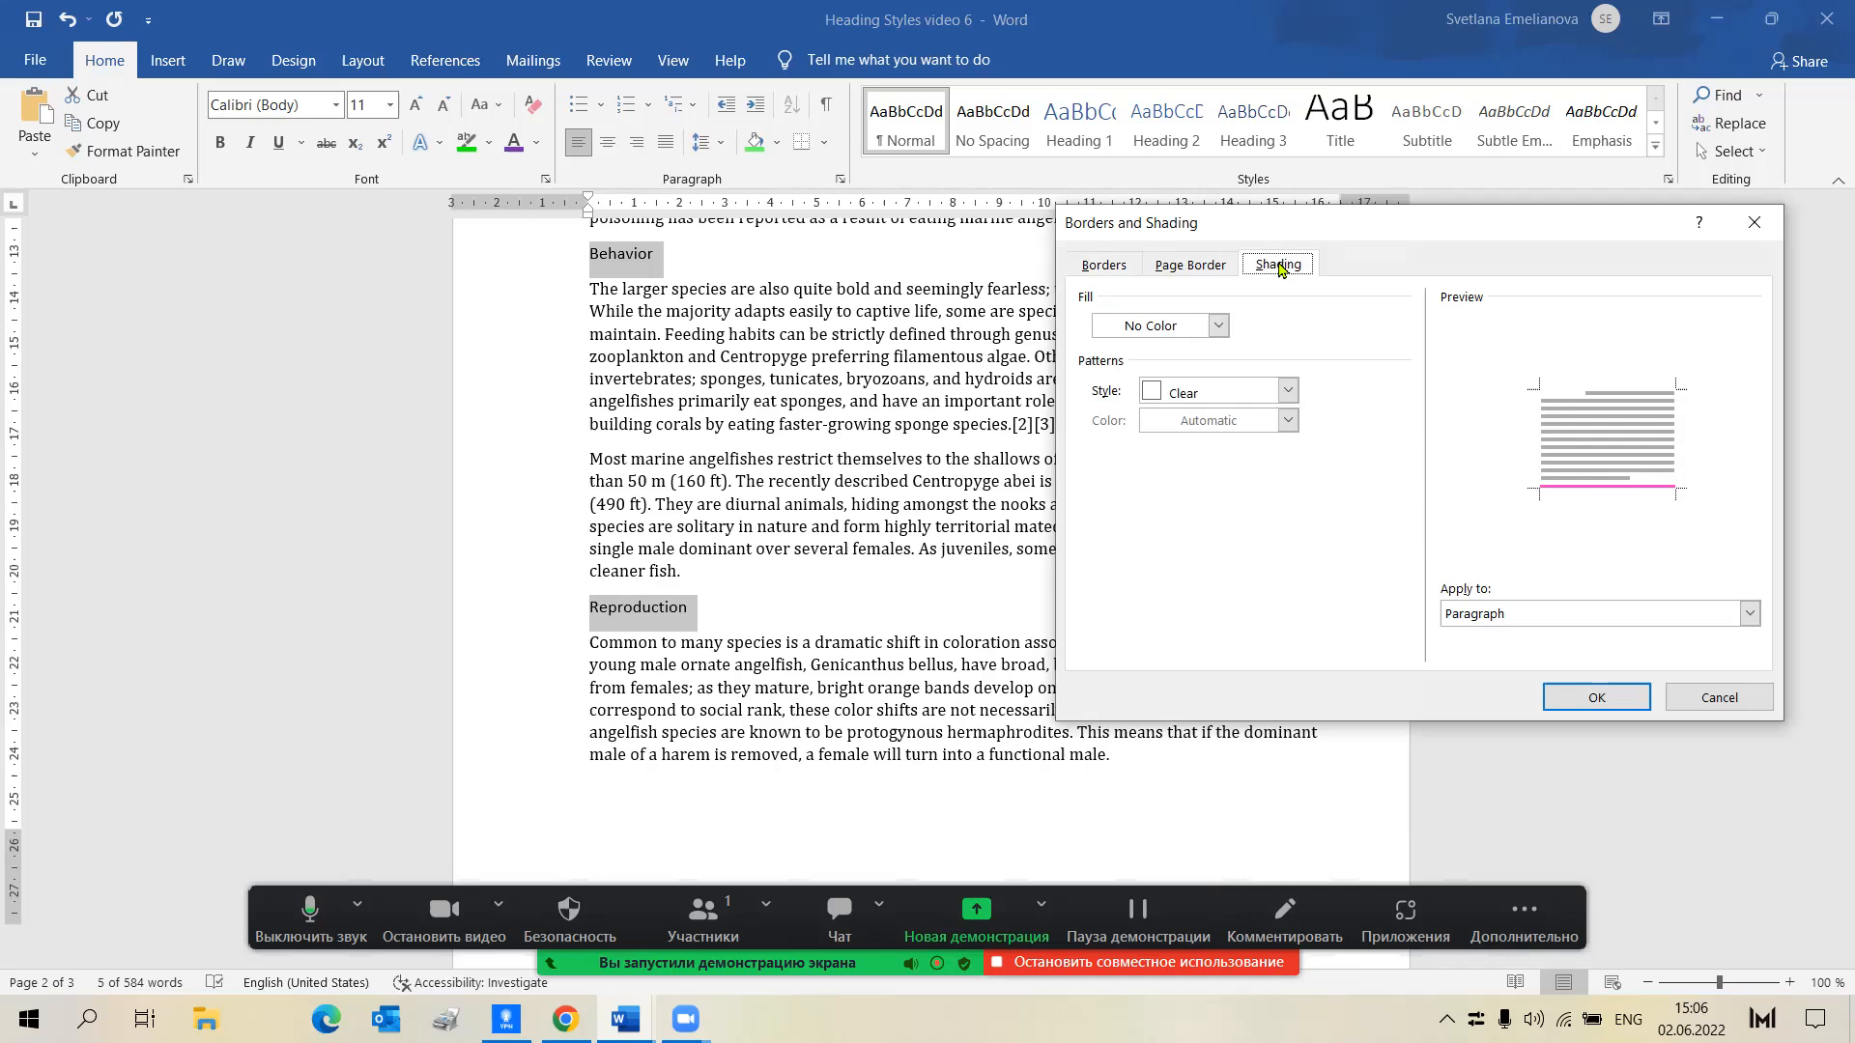
{"action": "left_click", "coordinate": [1217, 325]}
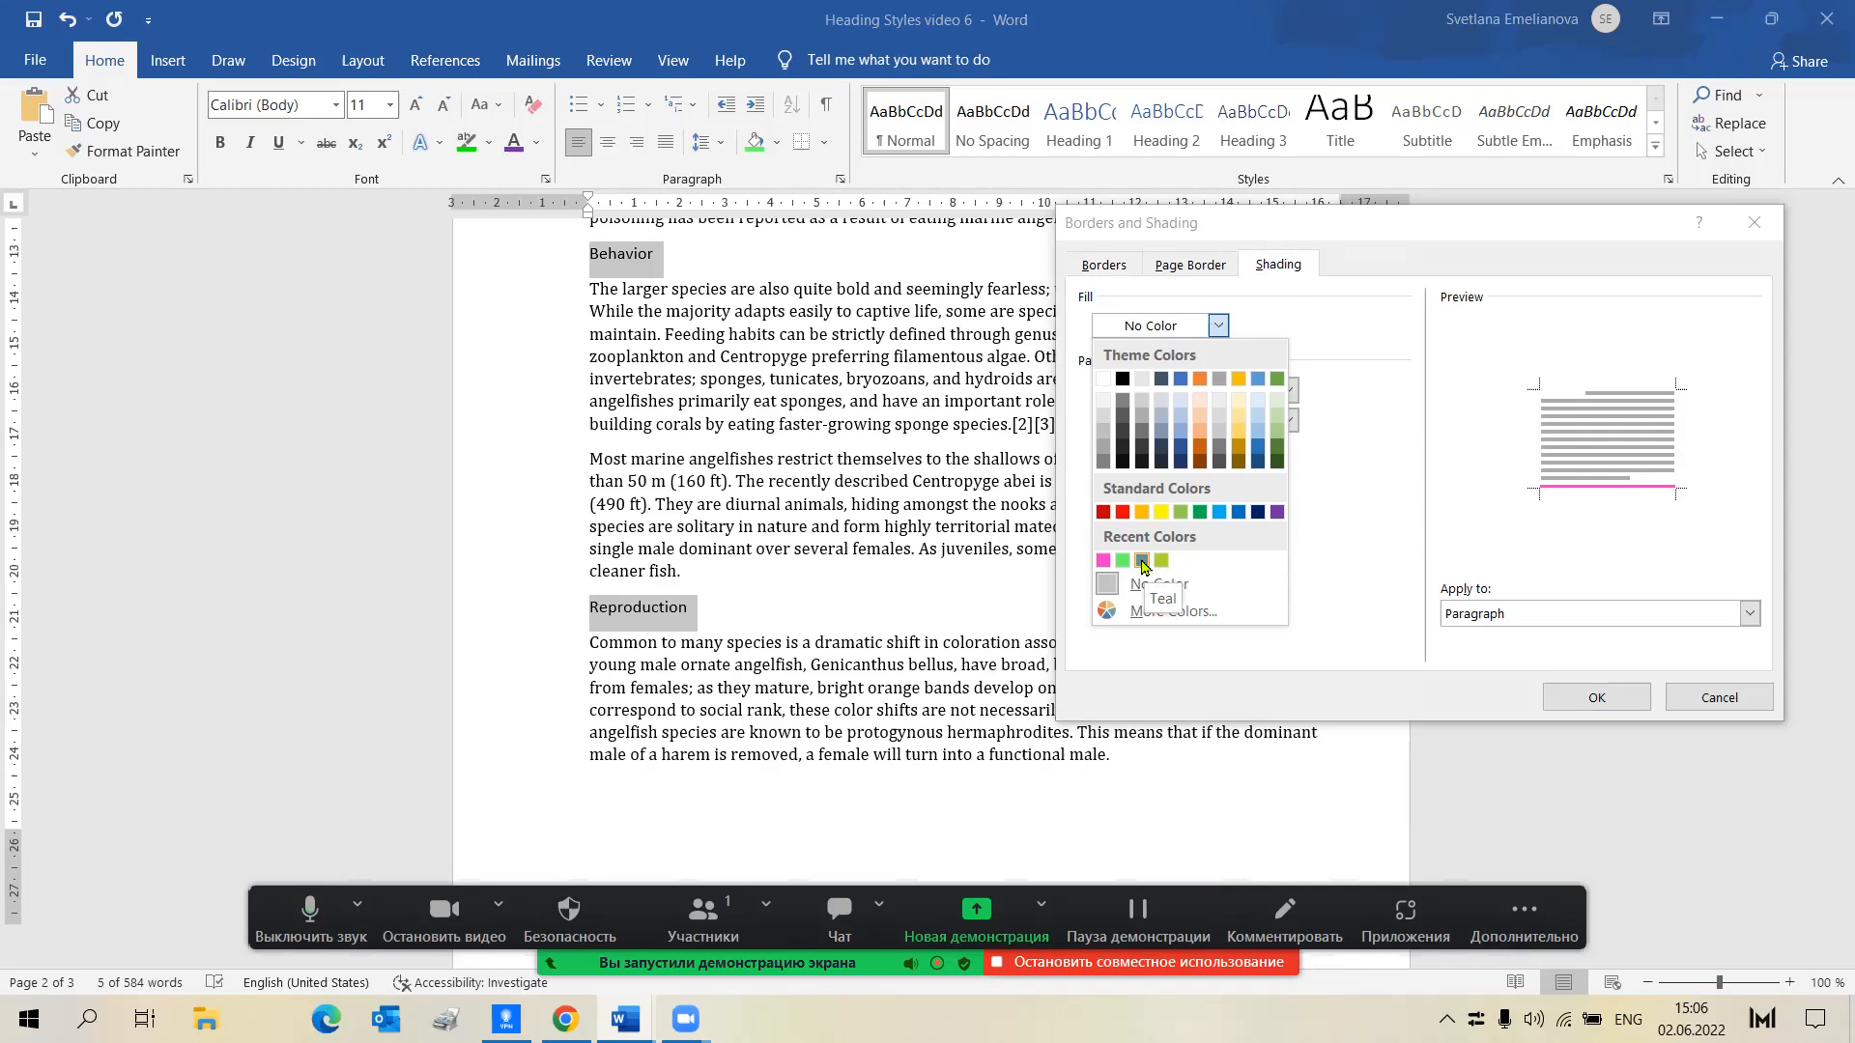
{"action": "left_click", "coordinate": [1182, 513]}
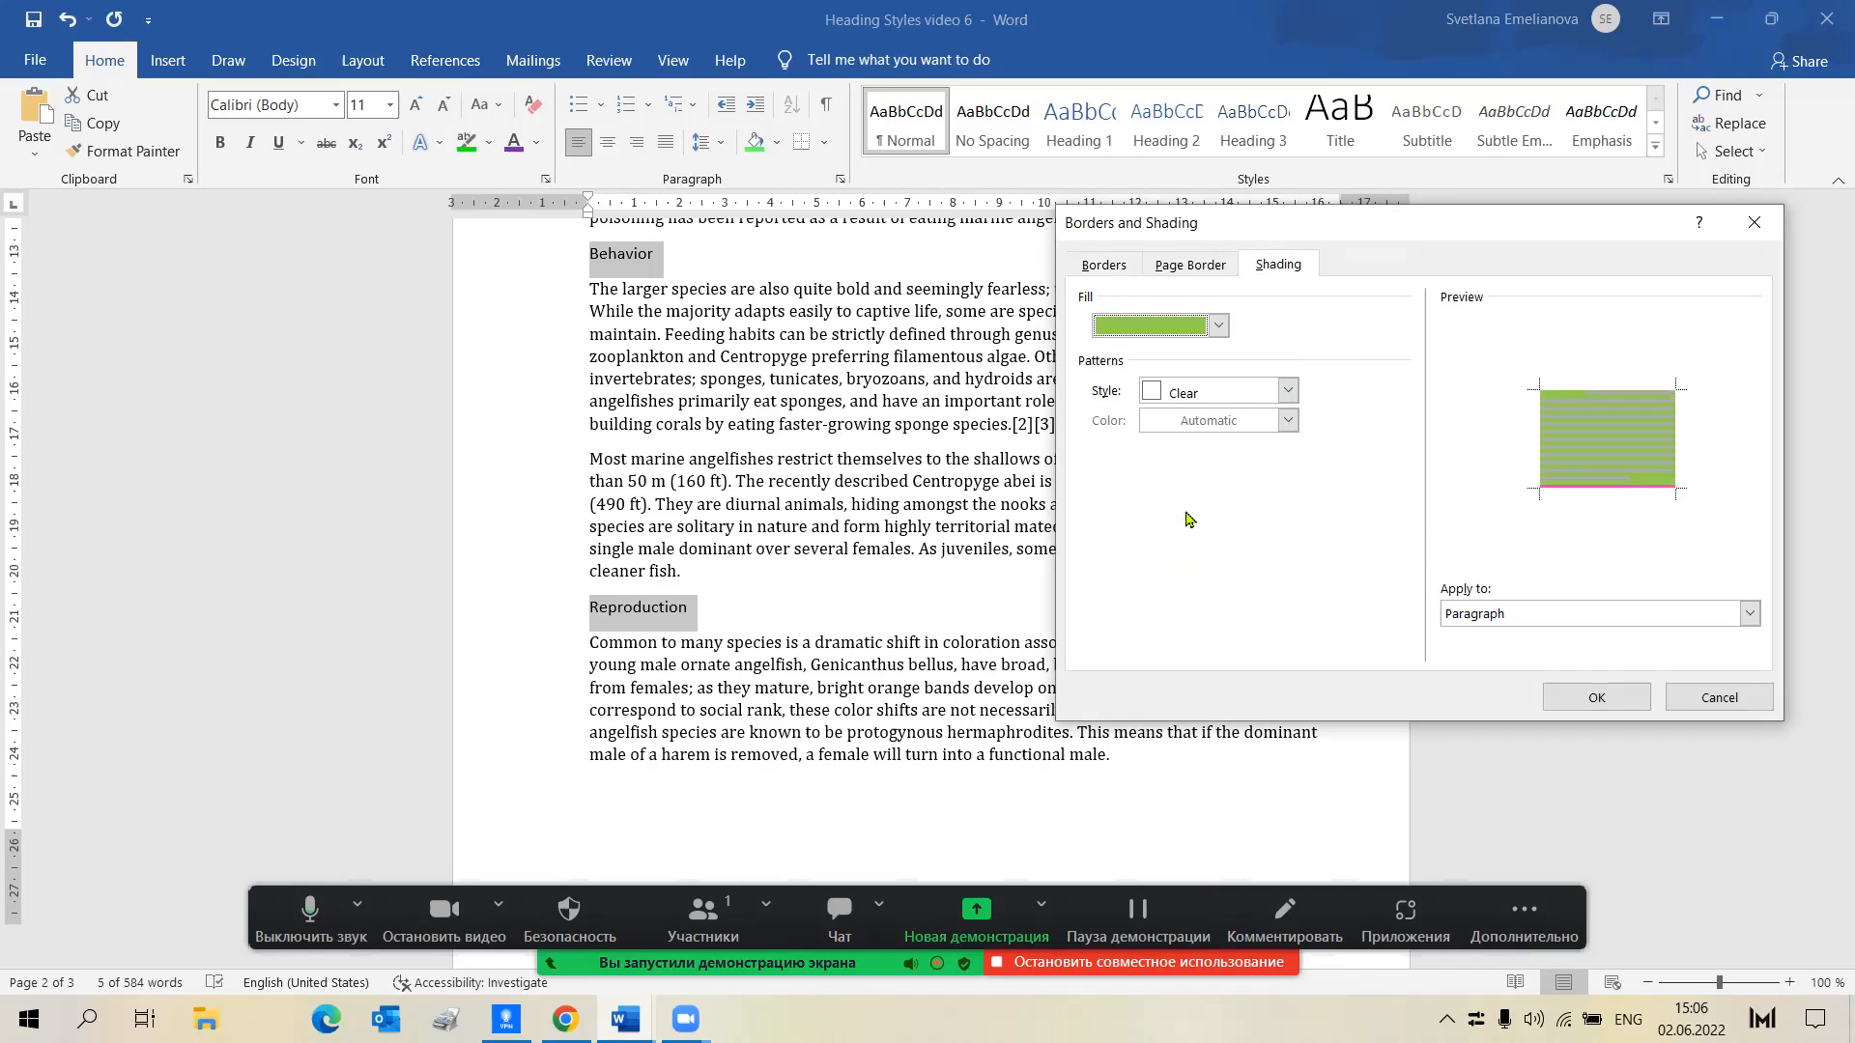
{"action": "left_click", "coordinate": [1595, 697]}
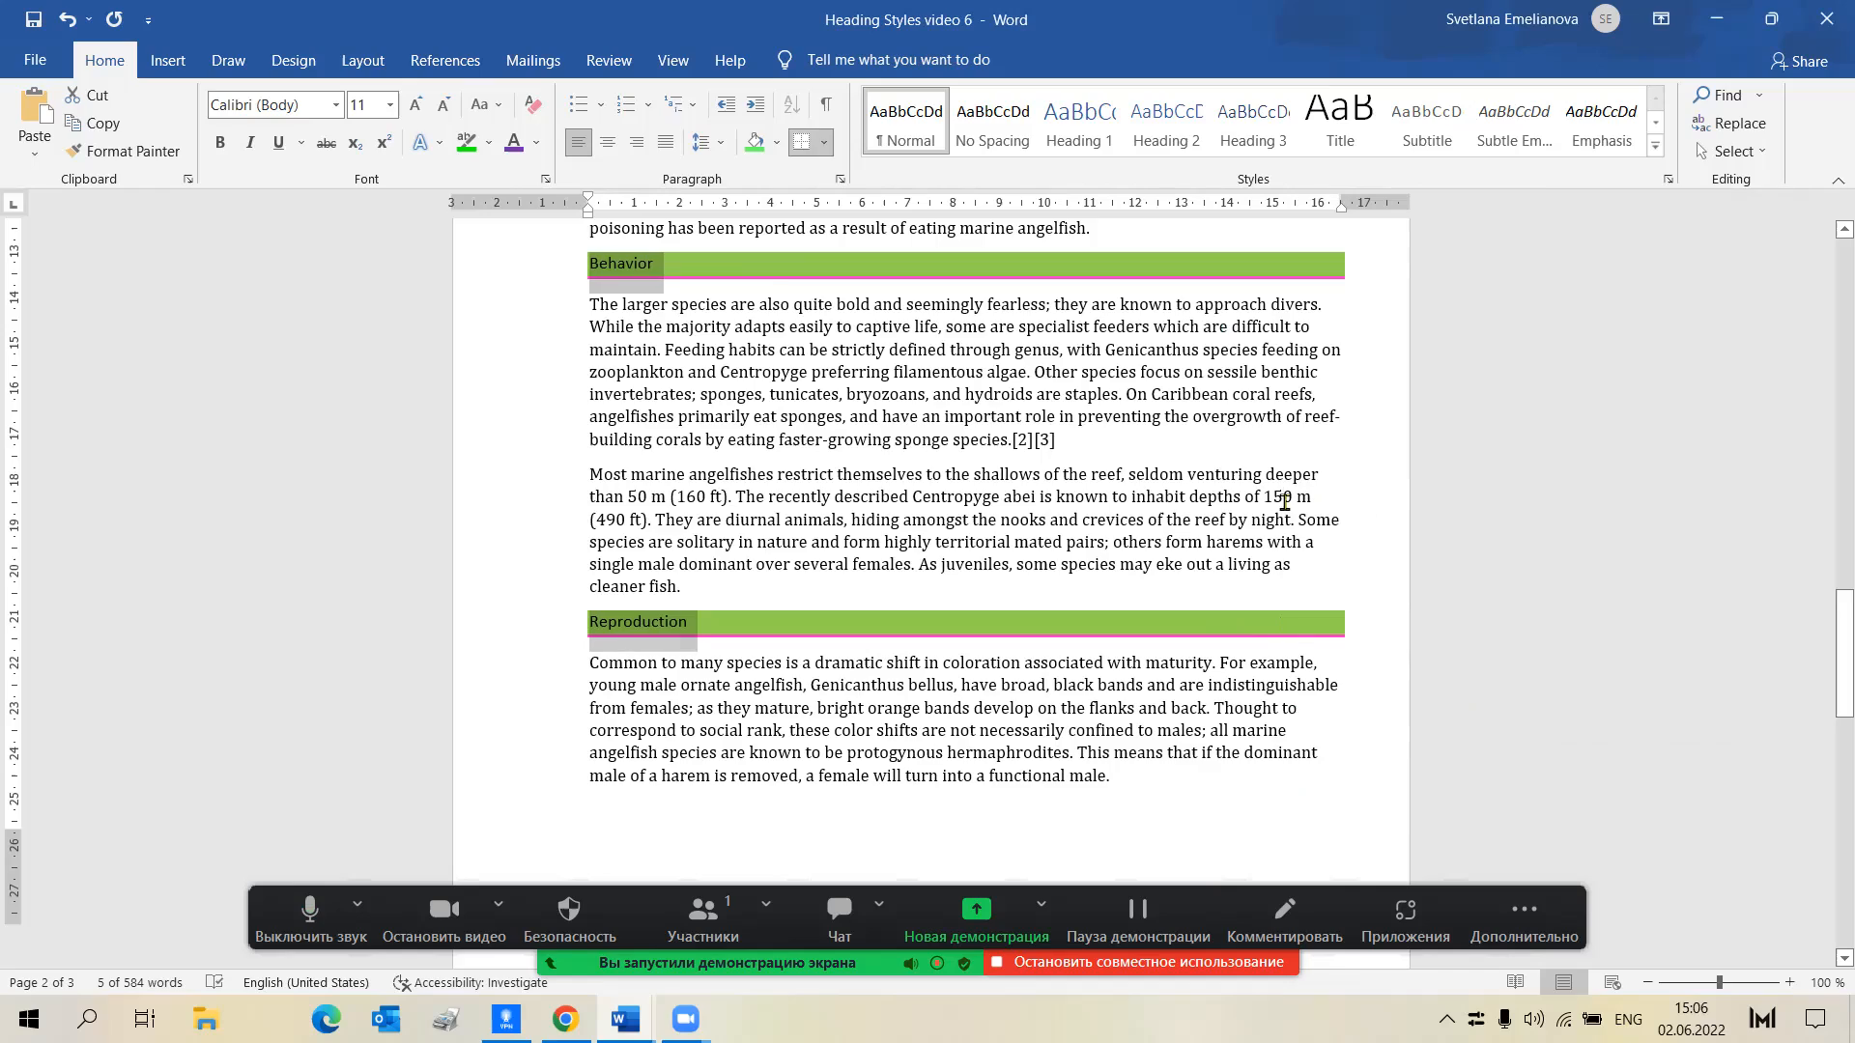
{"action": "left_click", "coordinate": [1285, 502]}
Change the font of the "Wikipedia source" heading on page 2 to Cambria
{"action": "scroll", "coordinate": [1256, 560], "scroll_direction": "up", "scroll_amount": 20}
{"action": "scroll", "coordinate": [1219, 613], "scroll_direction": "down", "scroll_amount": 7}
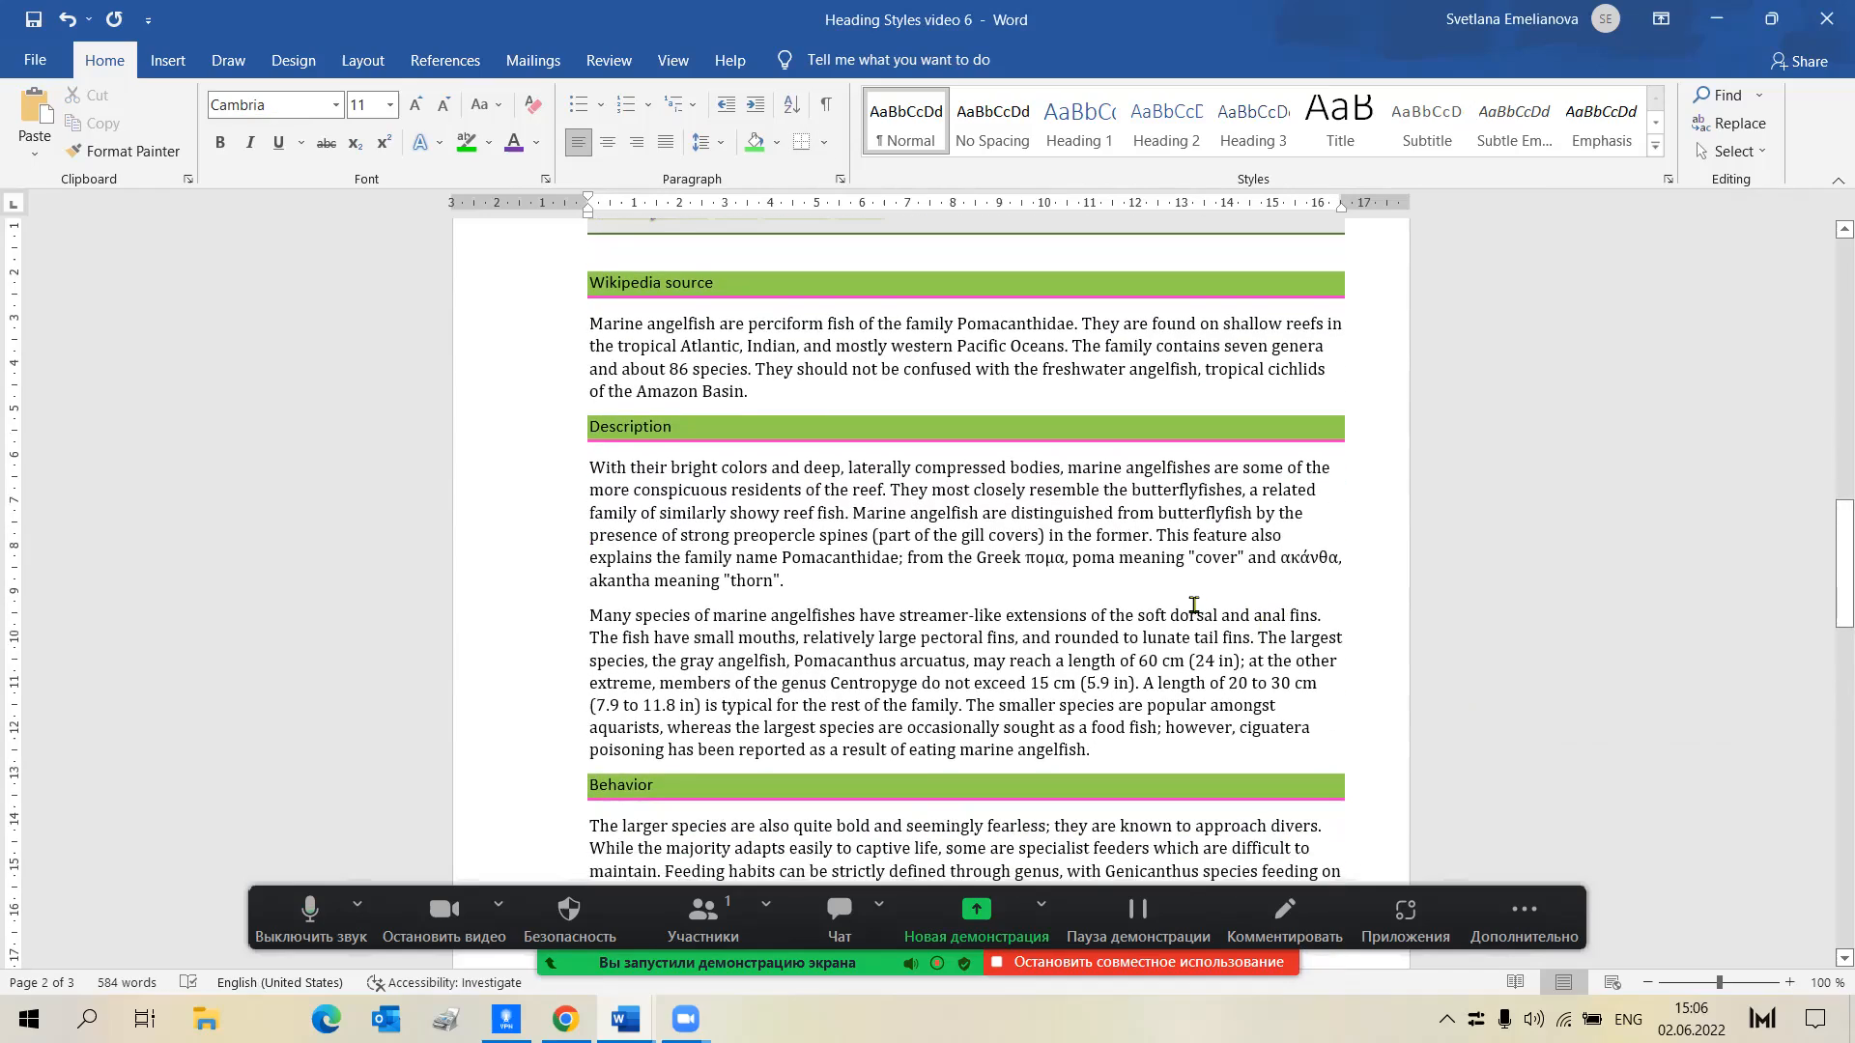
{"action": "scroll", "coordinate": [1194, 604], "scroll_direction": "up", "scroll_amount": 2}
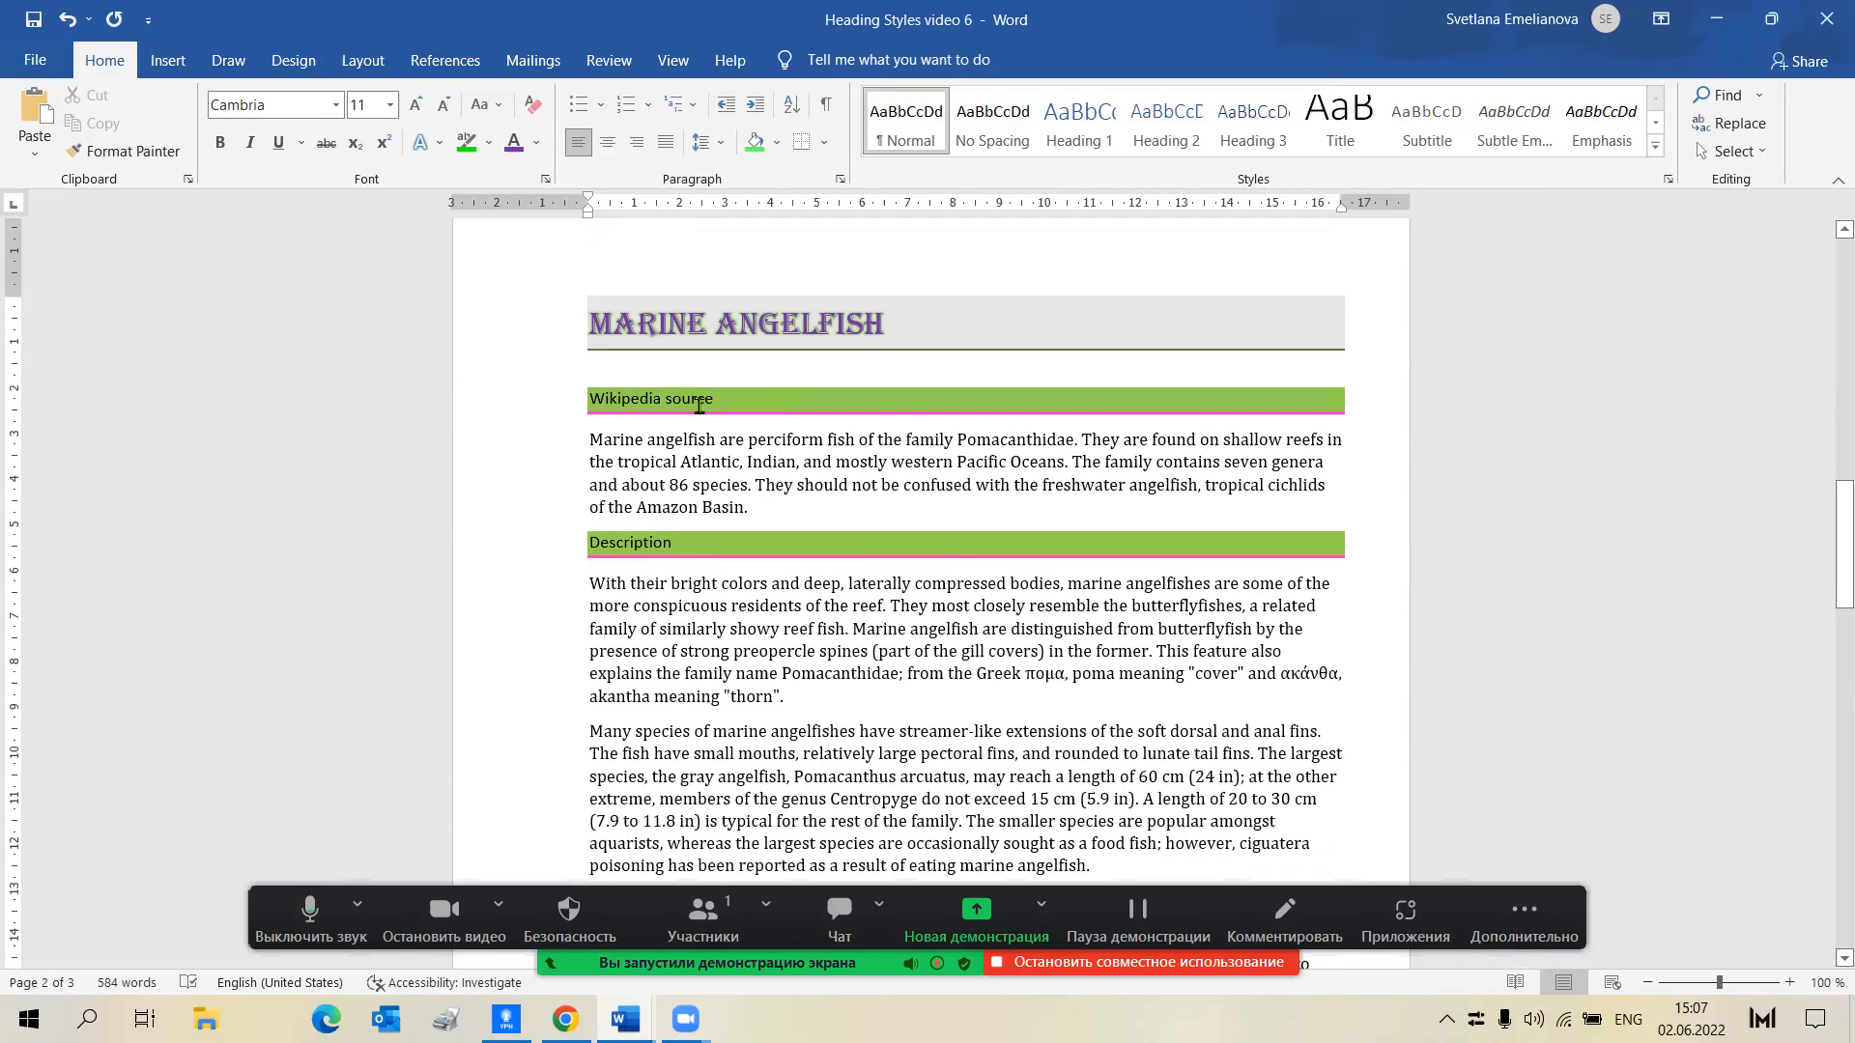
{"action": "left_click", "coordinate": [663, 399]}
{"action": "triple_click", "coordinate": [698, 401]}
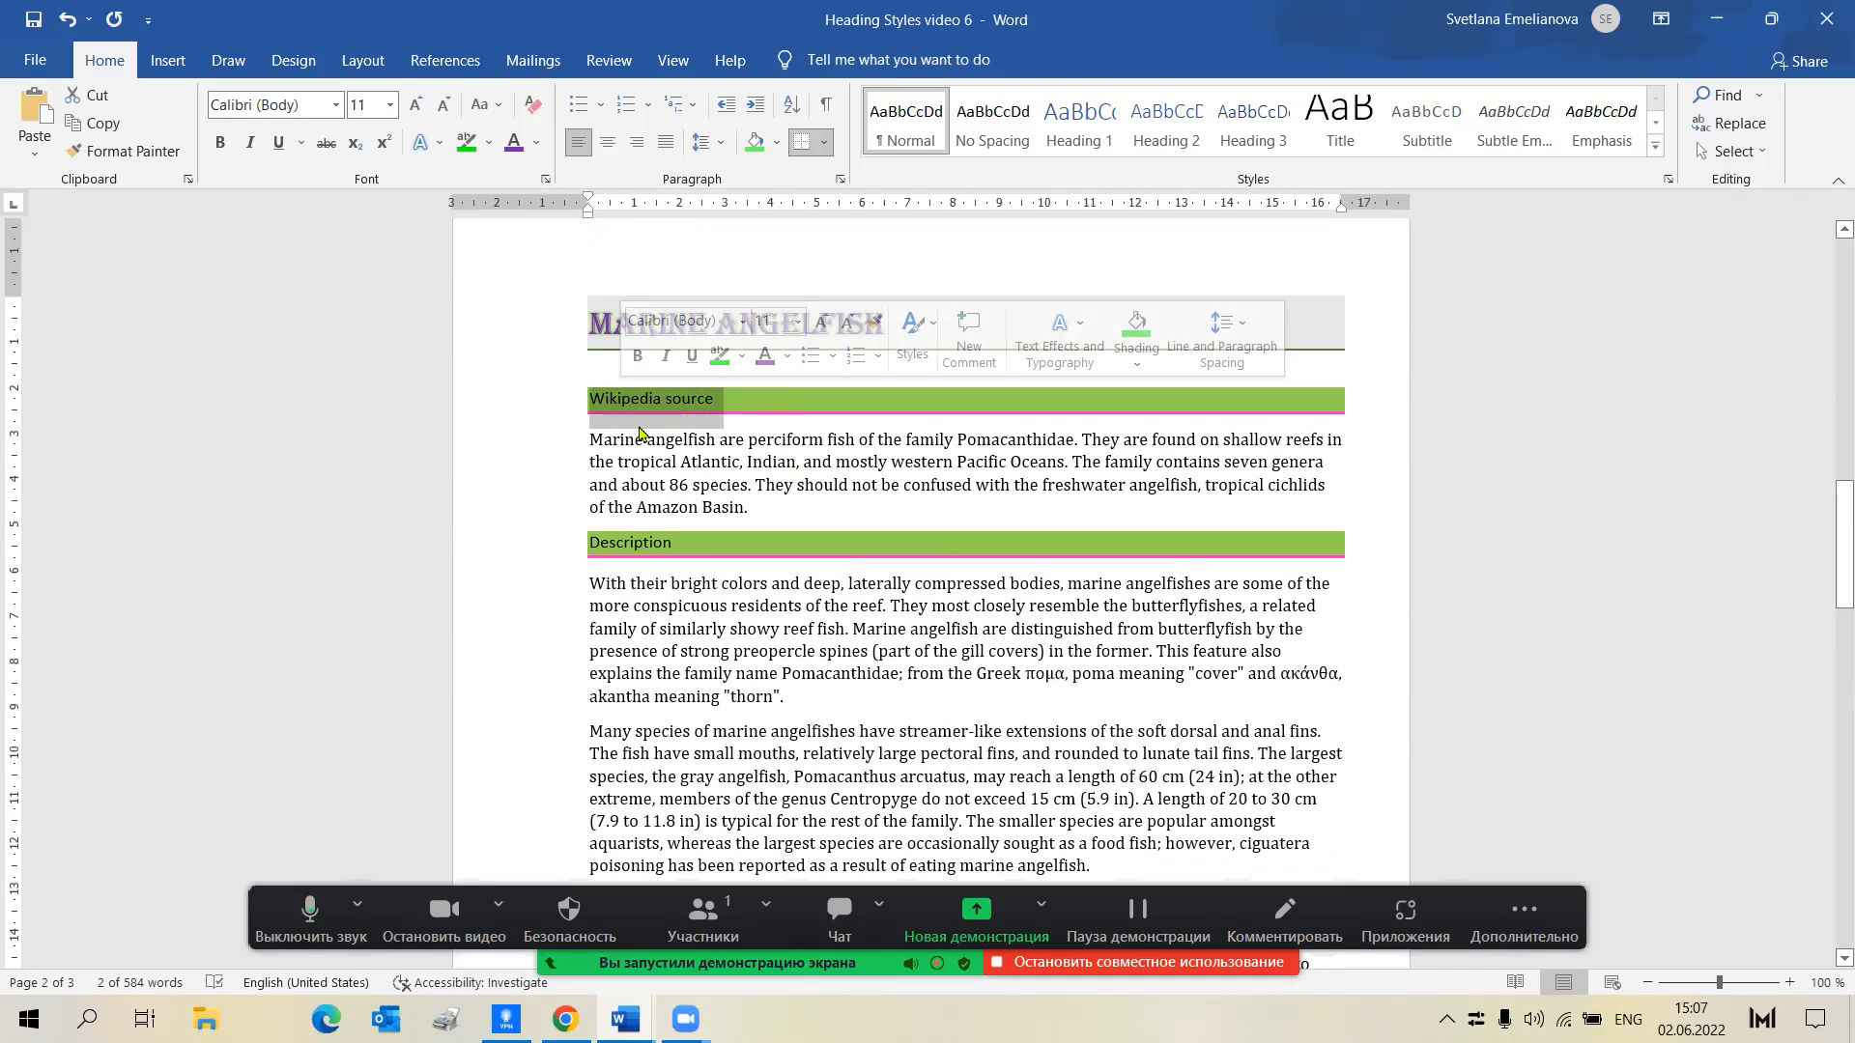
{"action": "left_click", "coordinate": [336, 105]}
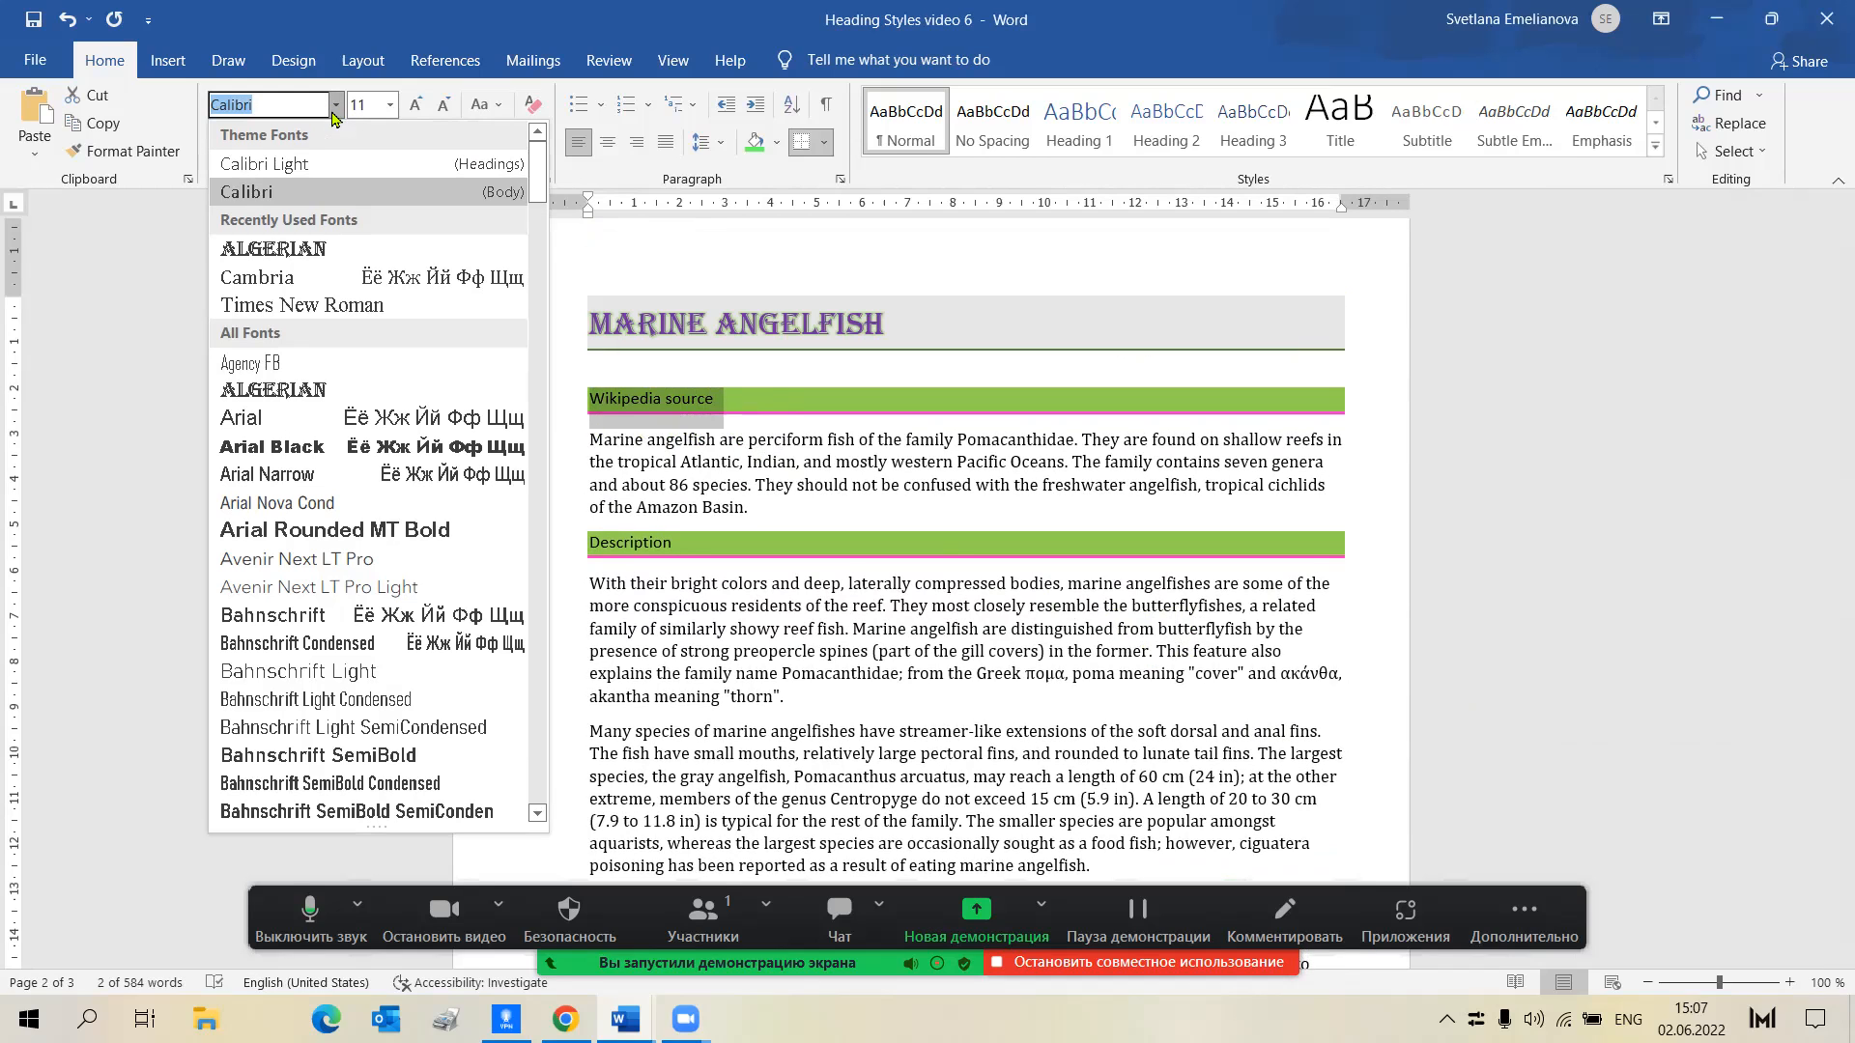
{"action": "left_click", "coordinate": [311, 278]}
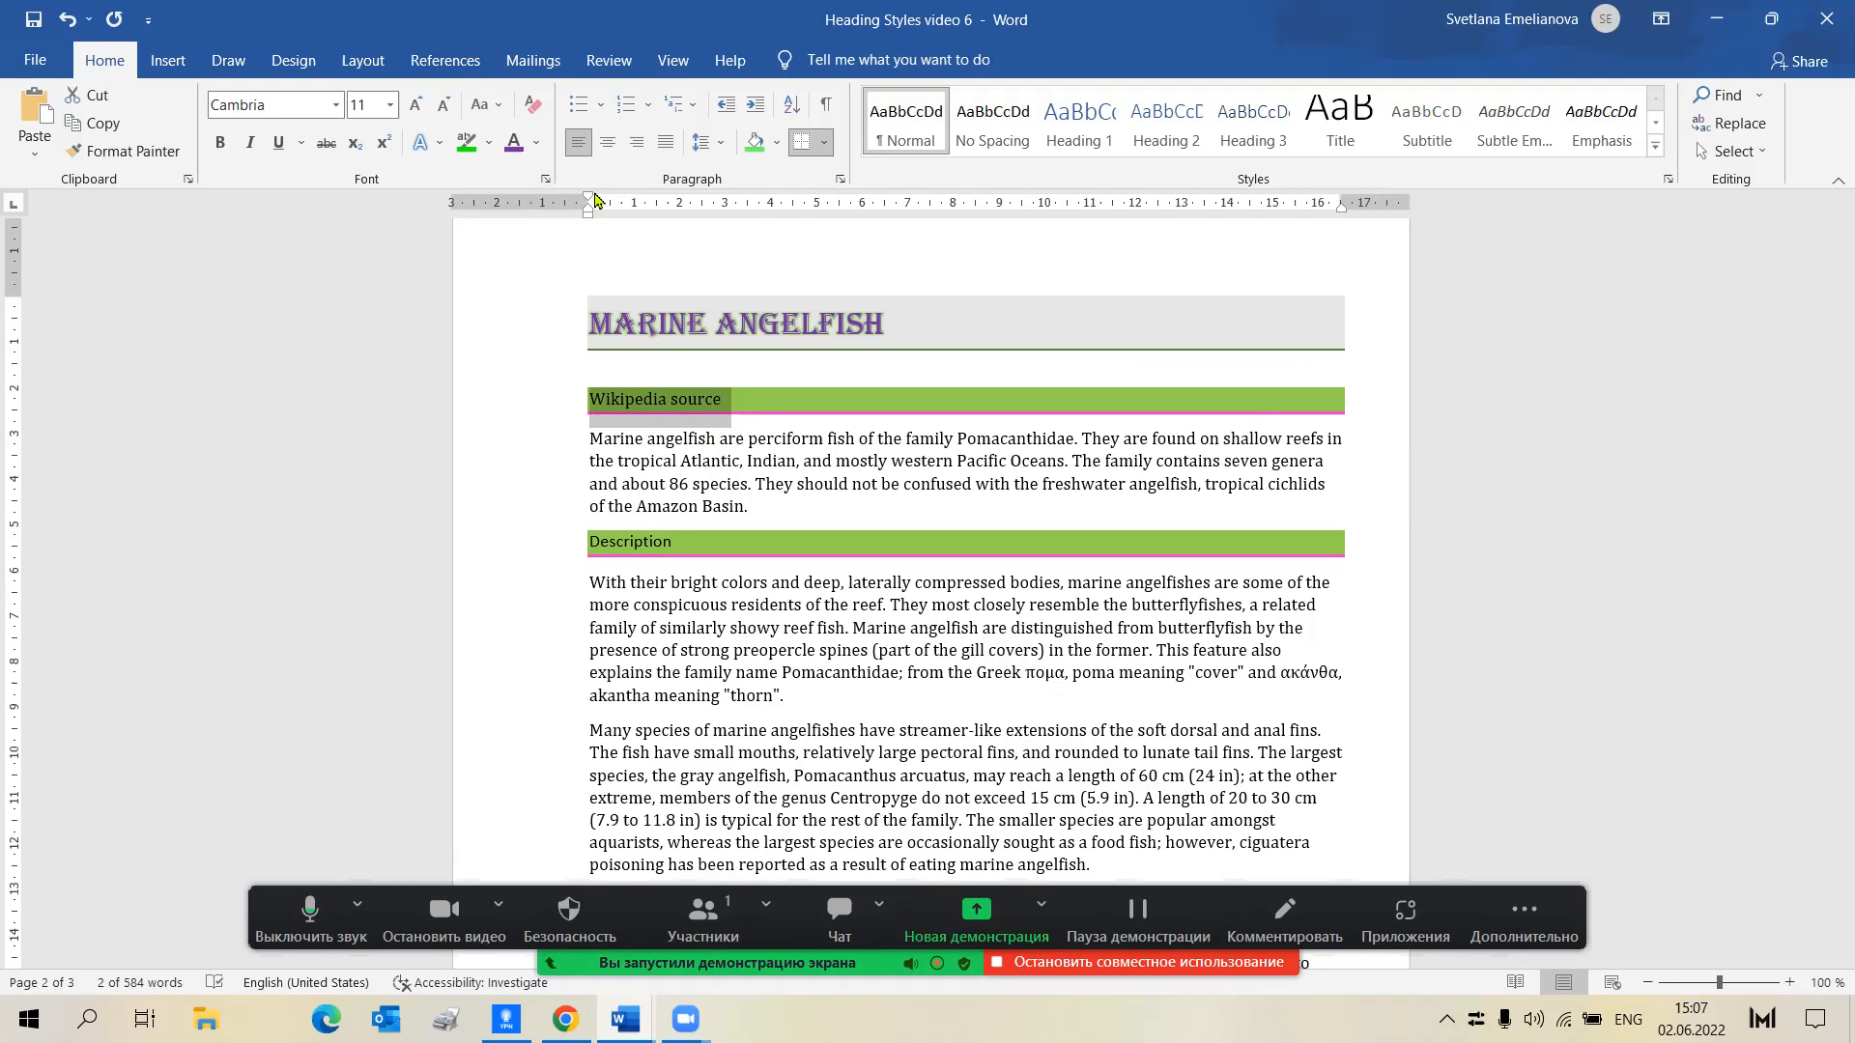
Increase the font size of the "Wikipedia source" heading to 14 pt
{"action": "left_click", "coordinate": [414, 113]}
{"action": "left_click", "coordinate": [414, 113]}
{"action": "left_click", "coordinate": [414, 113]}
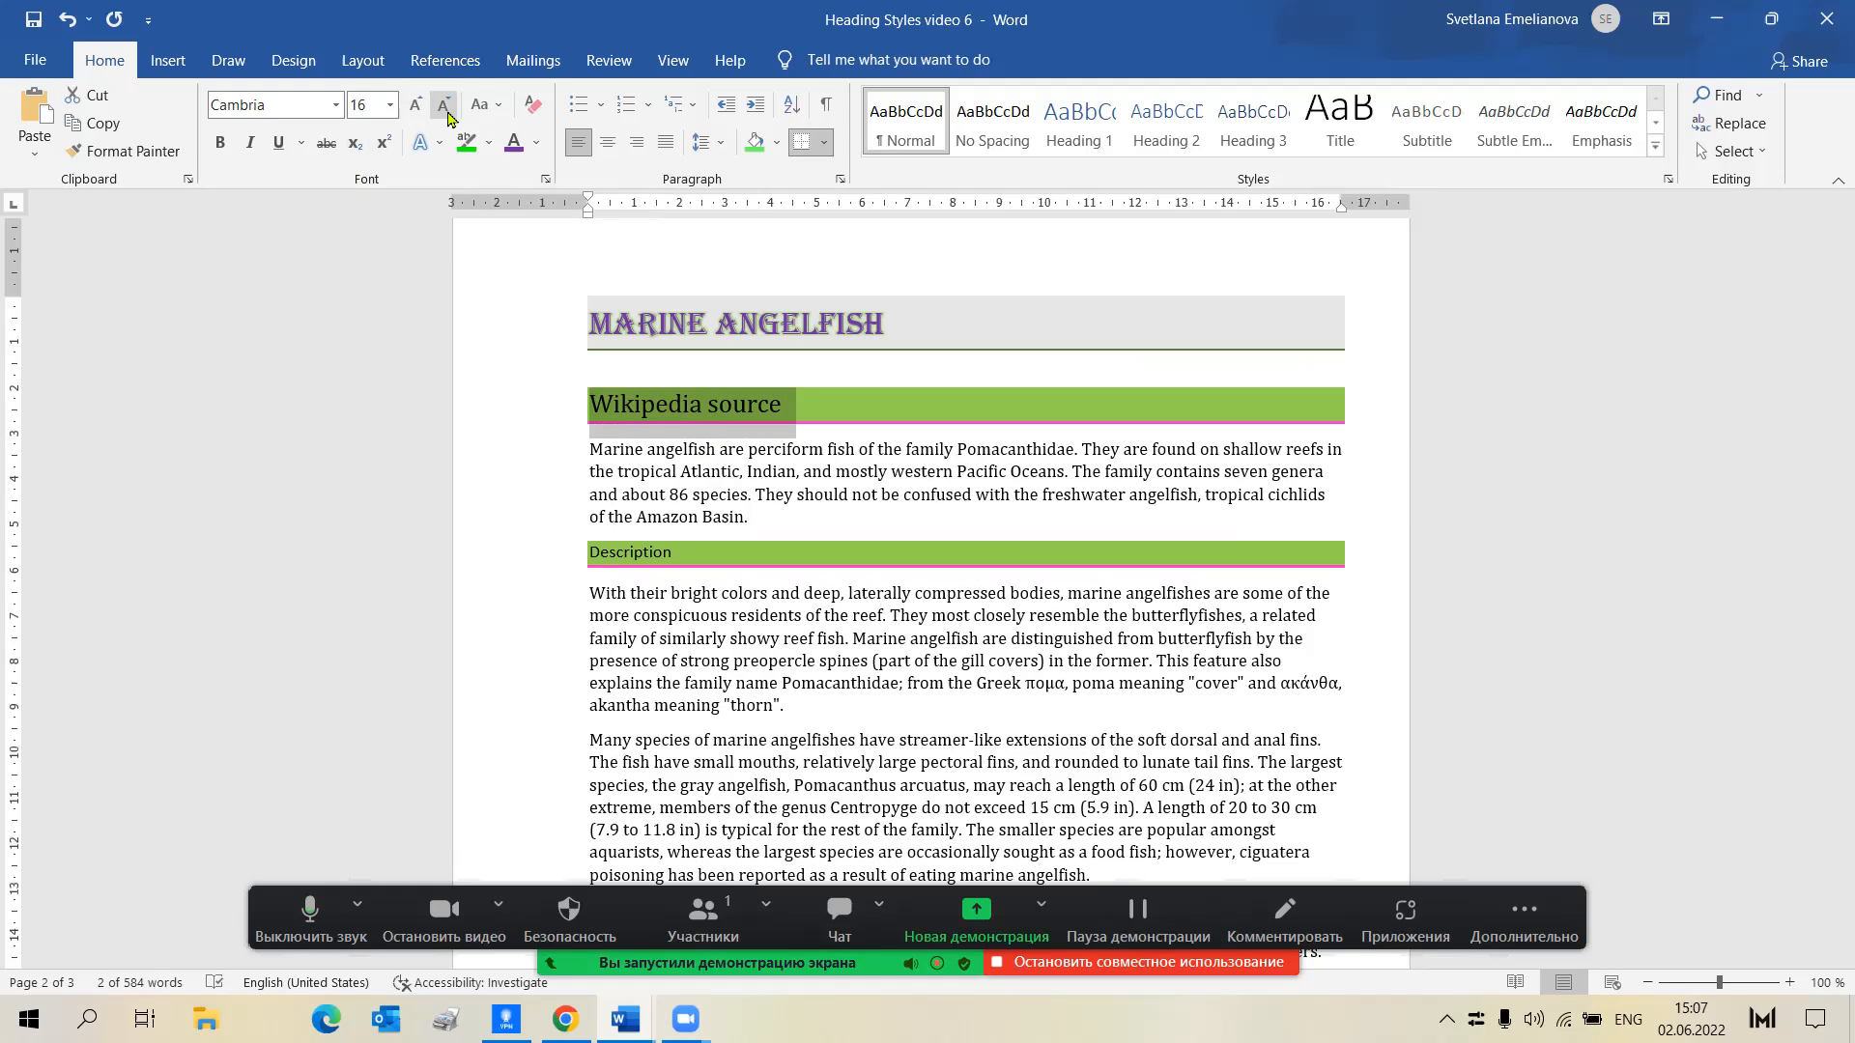
{"action": "left_click", "coordinate": [444, 113]}
{"action": "left_click", "coordinate": [444, 113]}
{"action": "left_click", "coordinate": [443, 113]}
{"action": "left_click", "coordinate": [415, 106]}
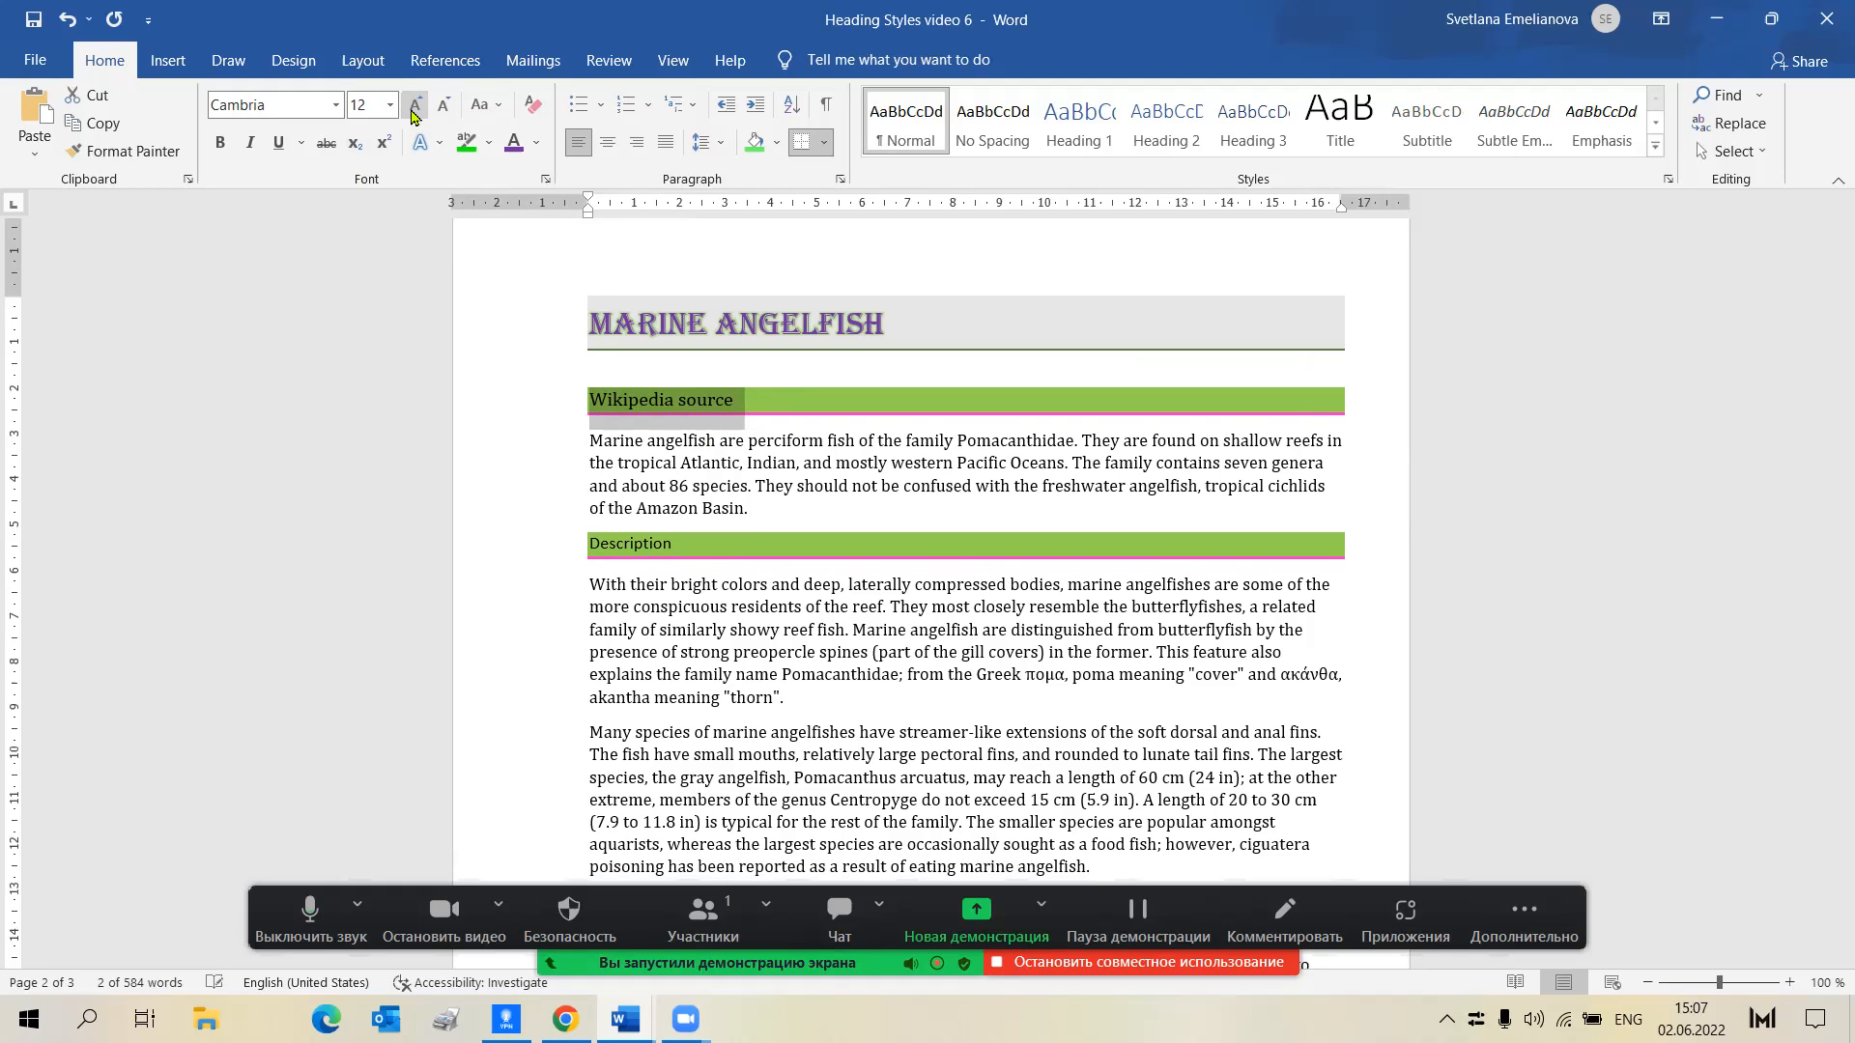
{"action": "left_click", "coordinate": [415, 106]}
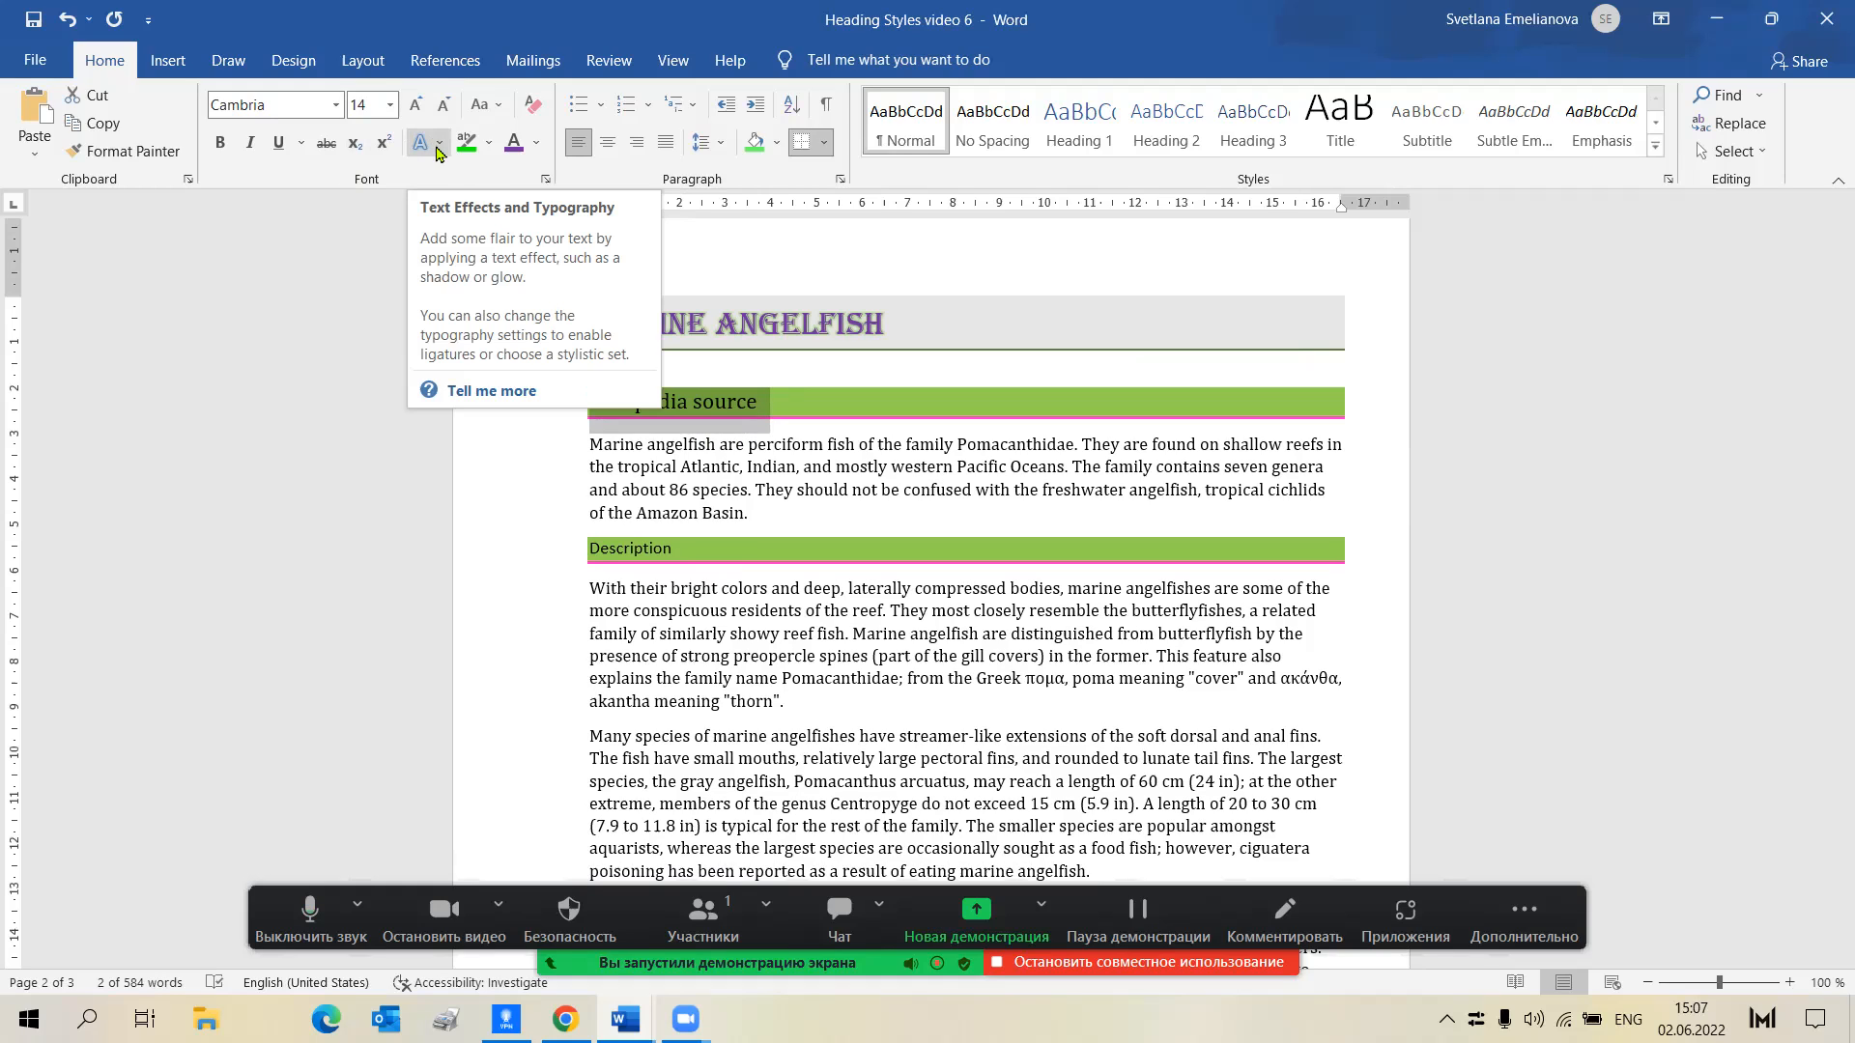
Apply a preset glow variation as a text effect to the "Wikipedia source" heading and deselect the text
{"action": "left_click", "coordinate": [437, 147]}
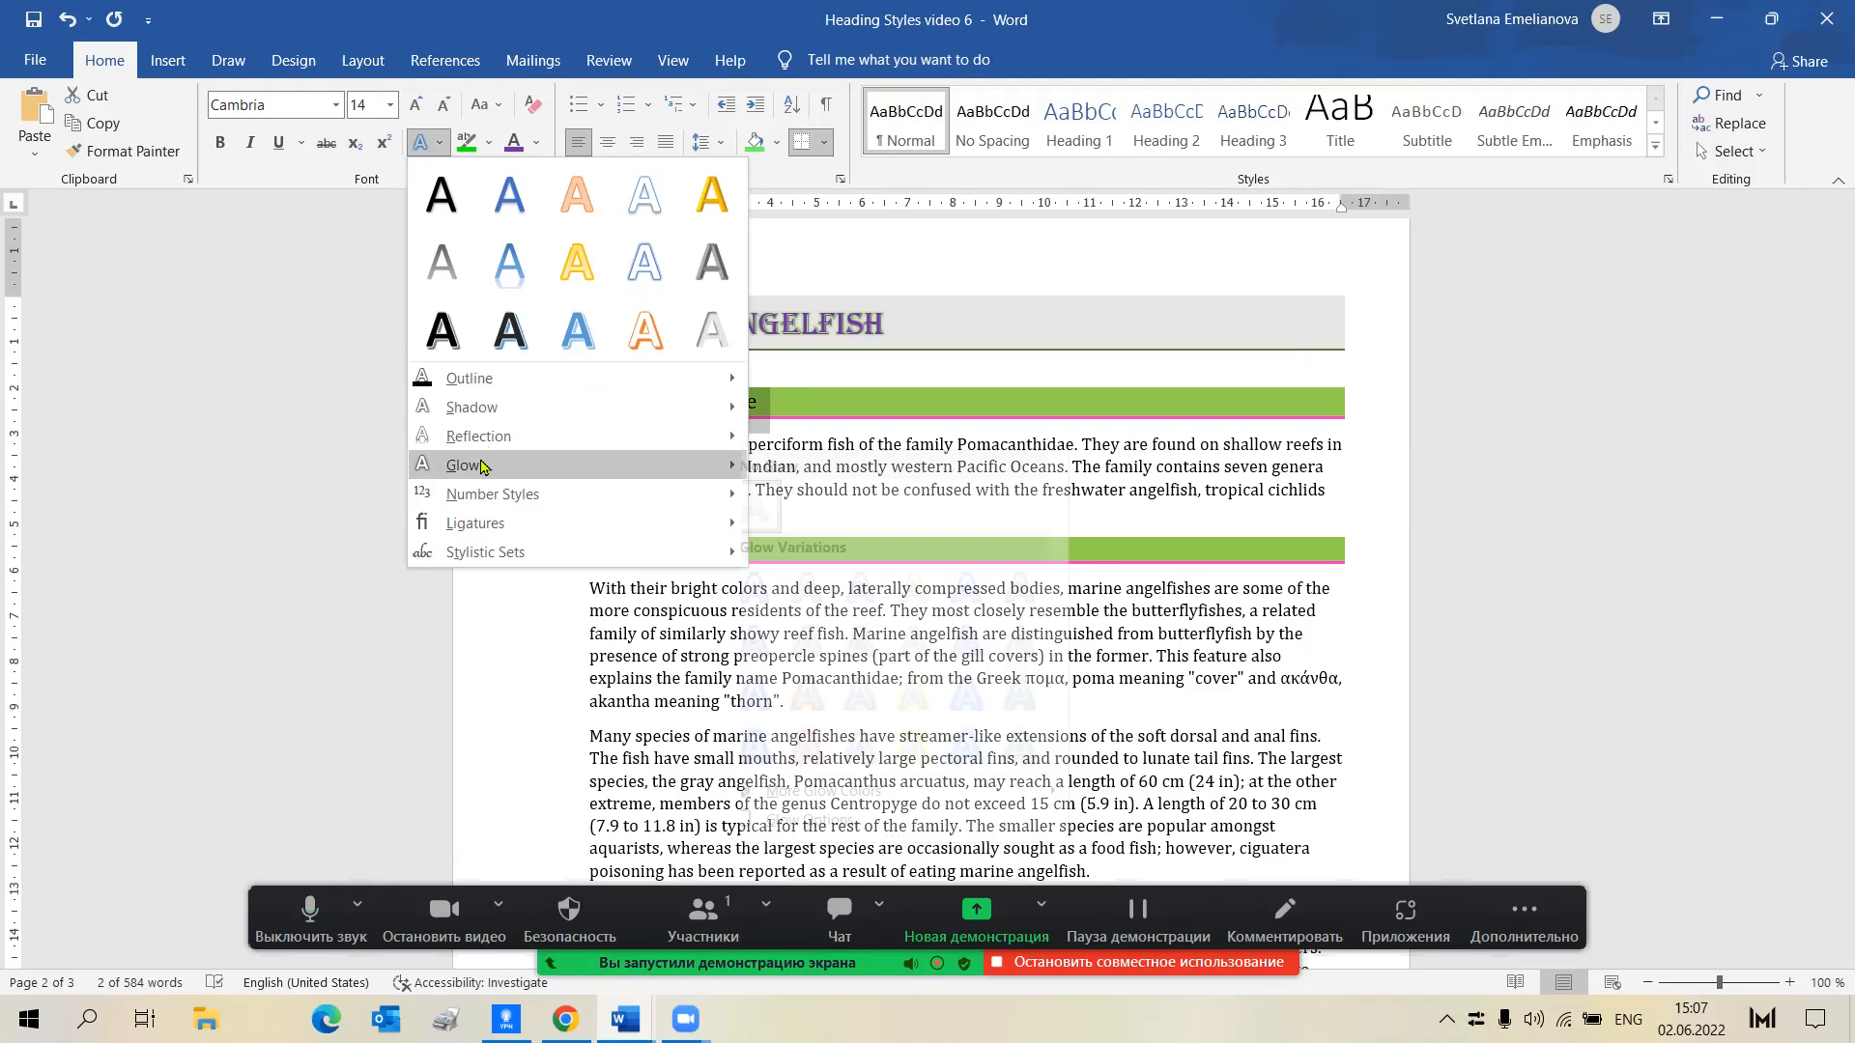
{"action": "mouse_move", "coordinate": [482, 466]}
{"action": "left_click", "coordinate": [949, 591]}
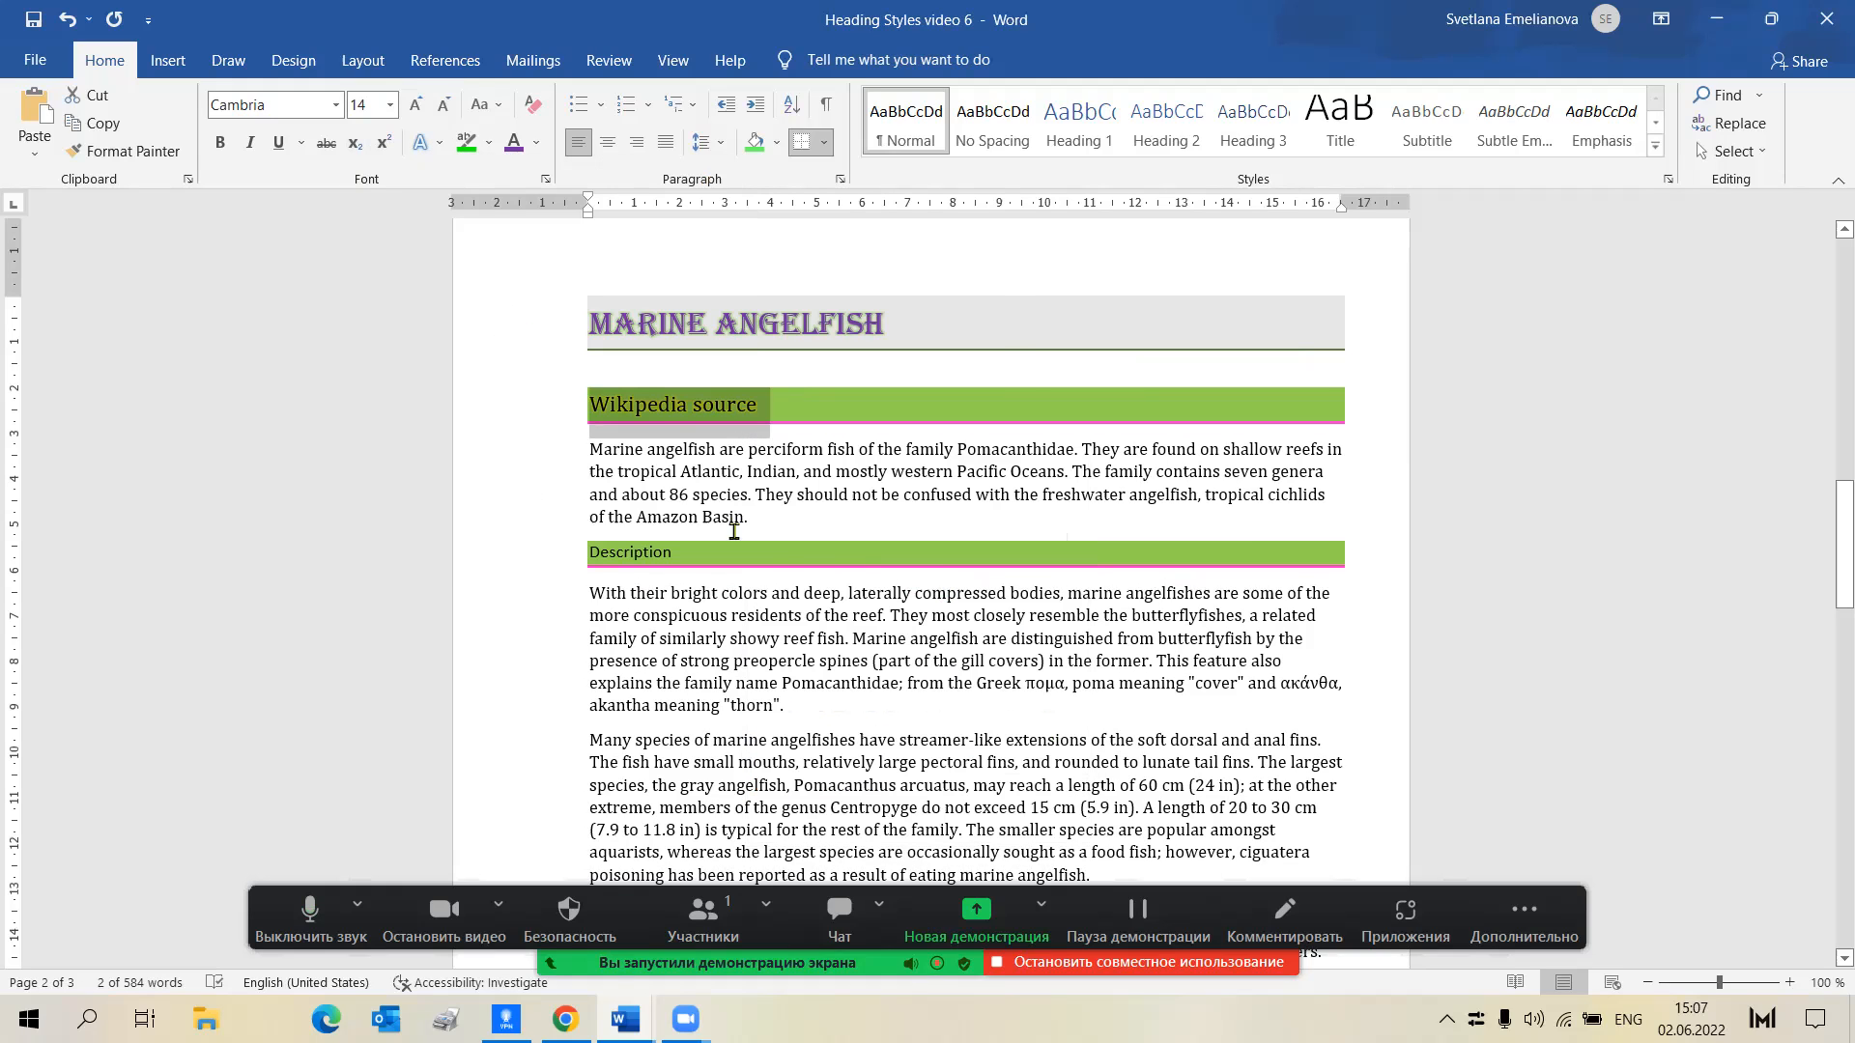
{"action": "left_click", "coordinate": [757, 460]}
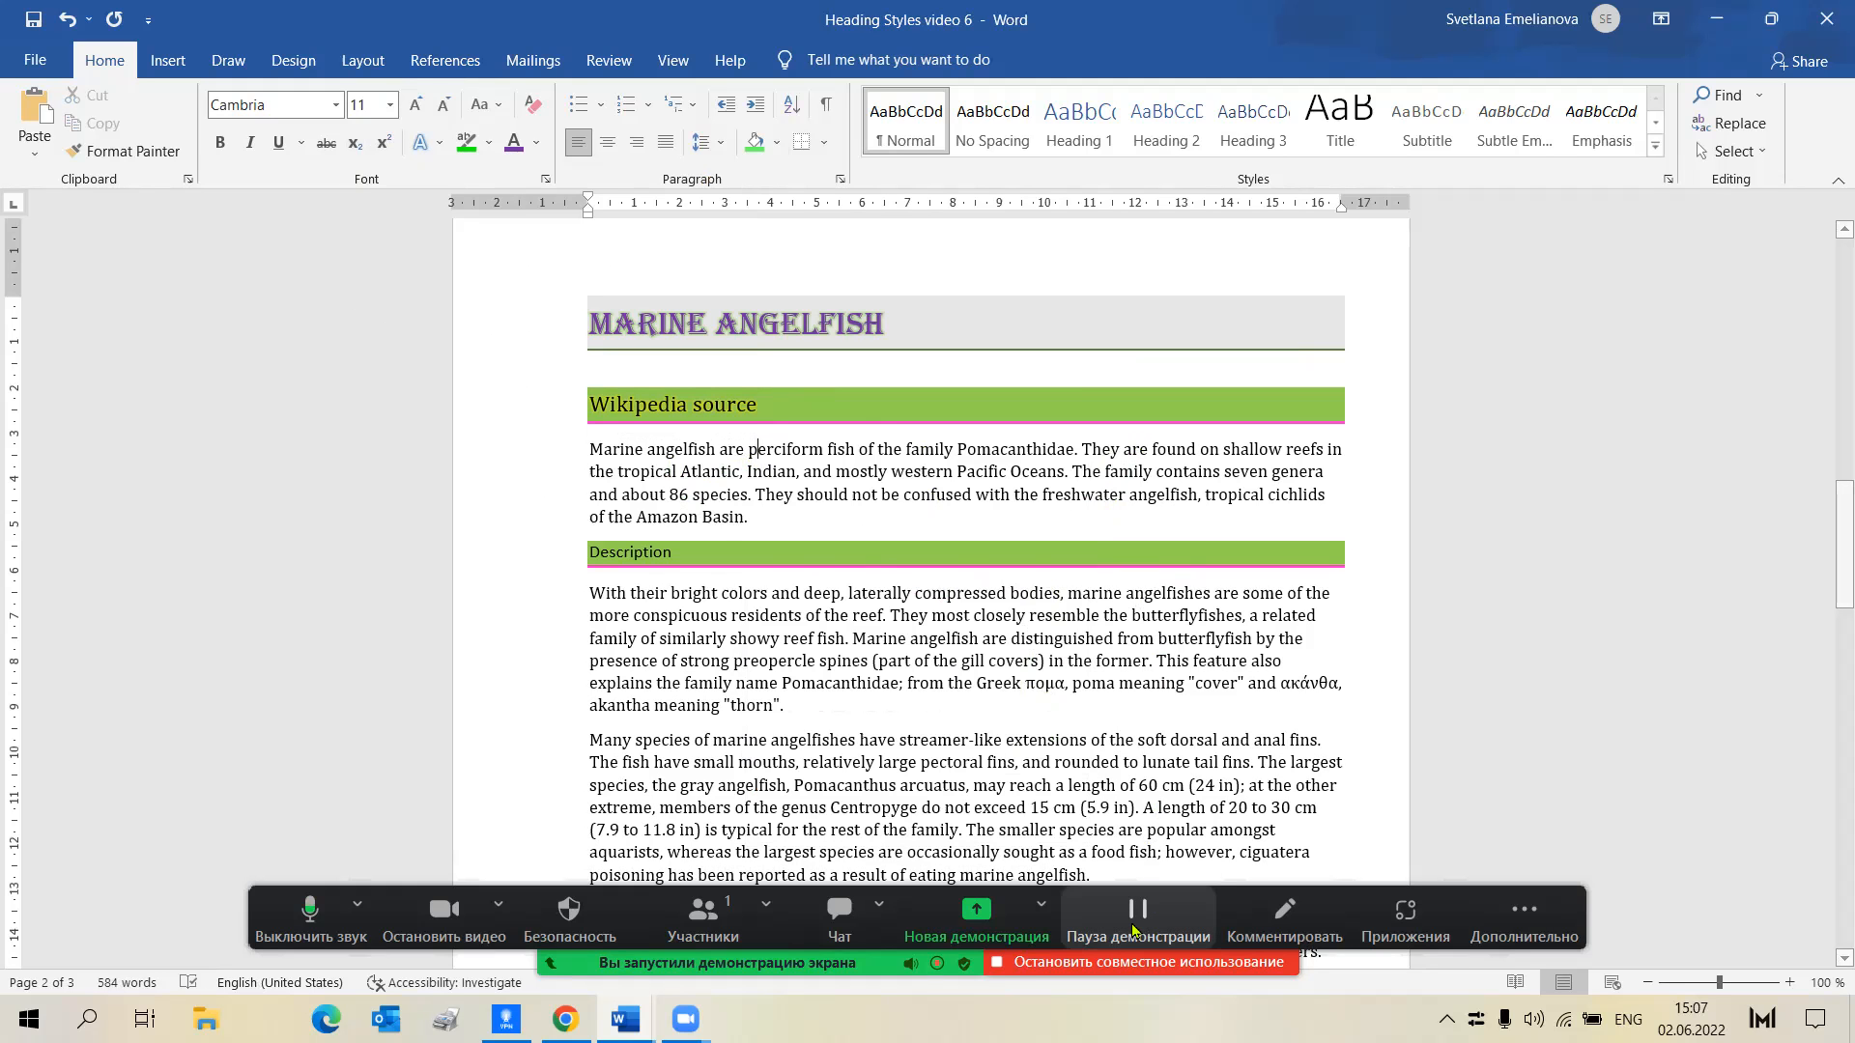
{"action": "left_click", "coordinate": [1037, 967]}
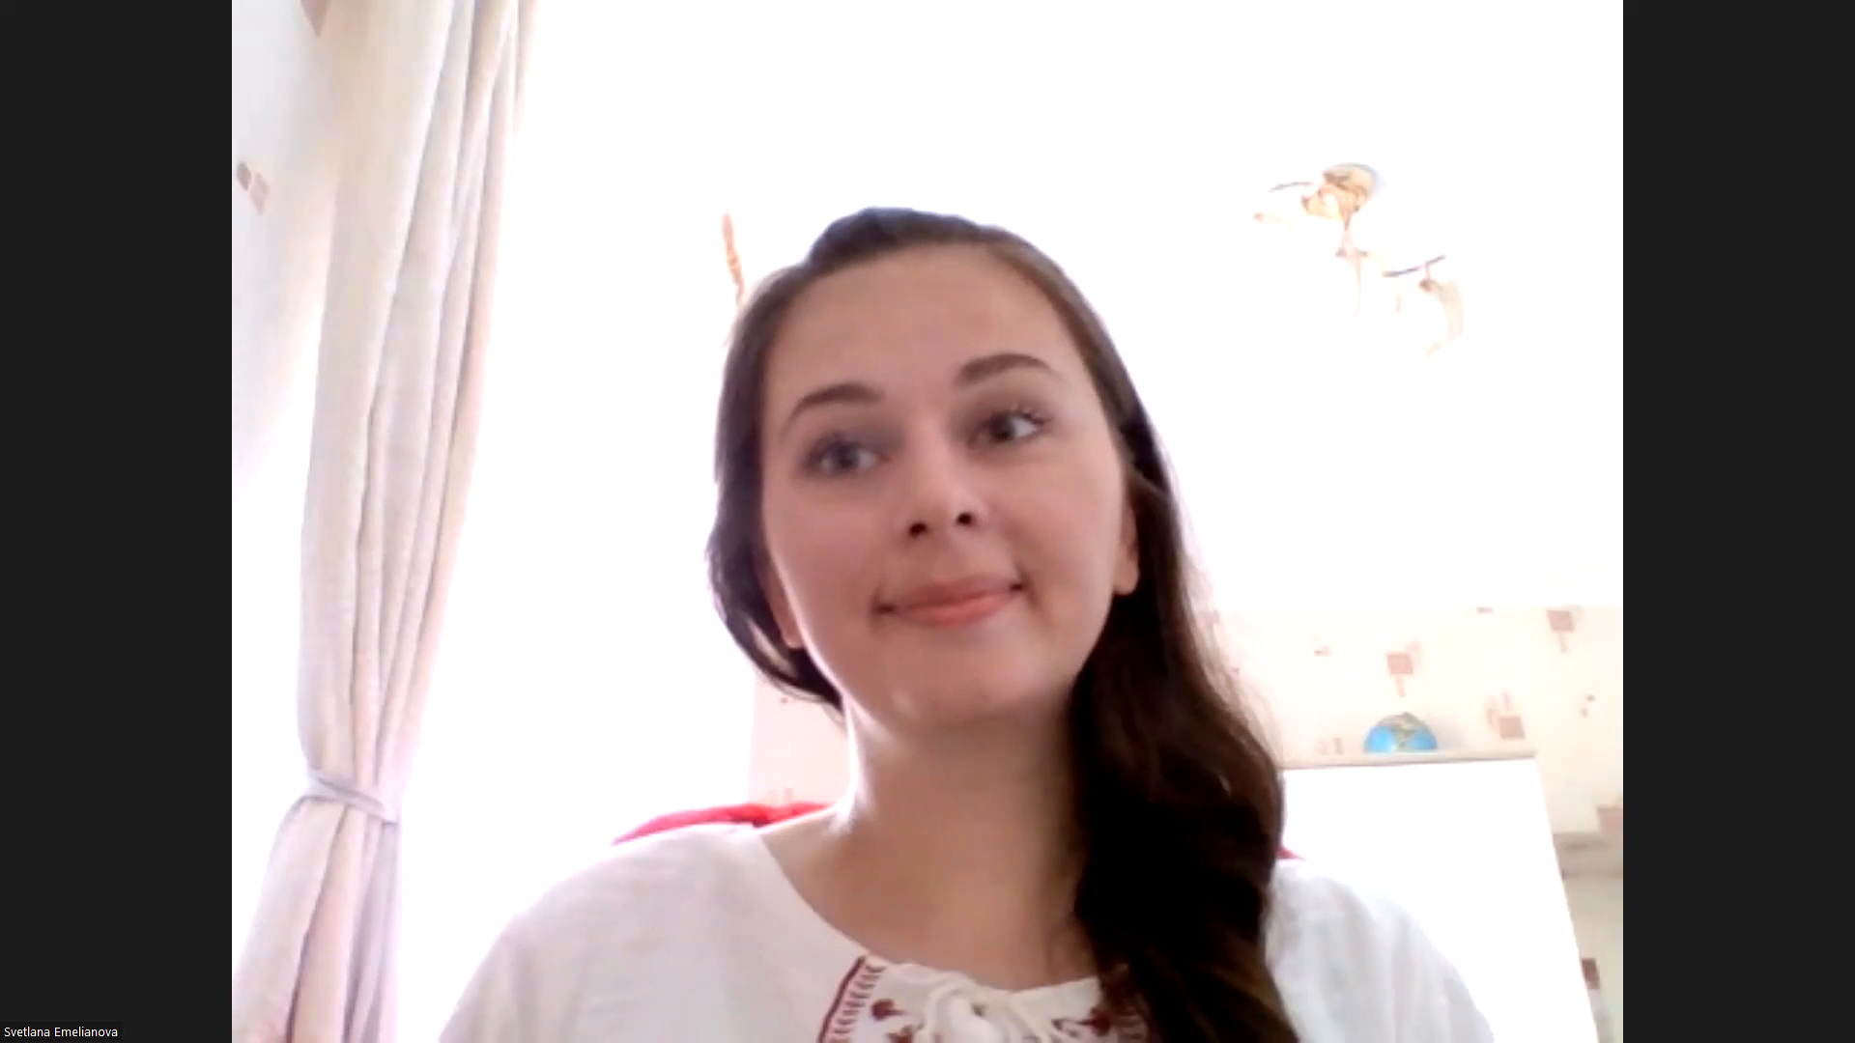